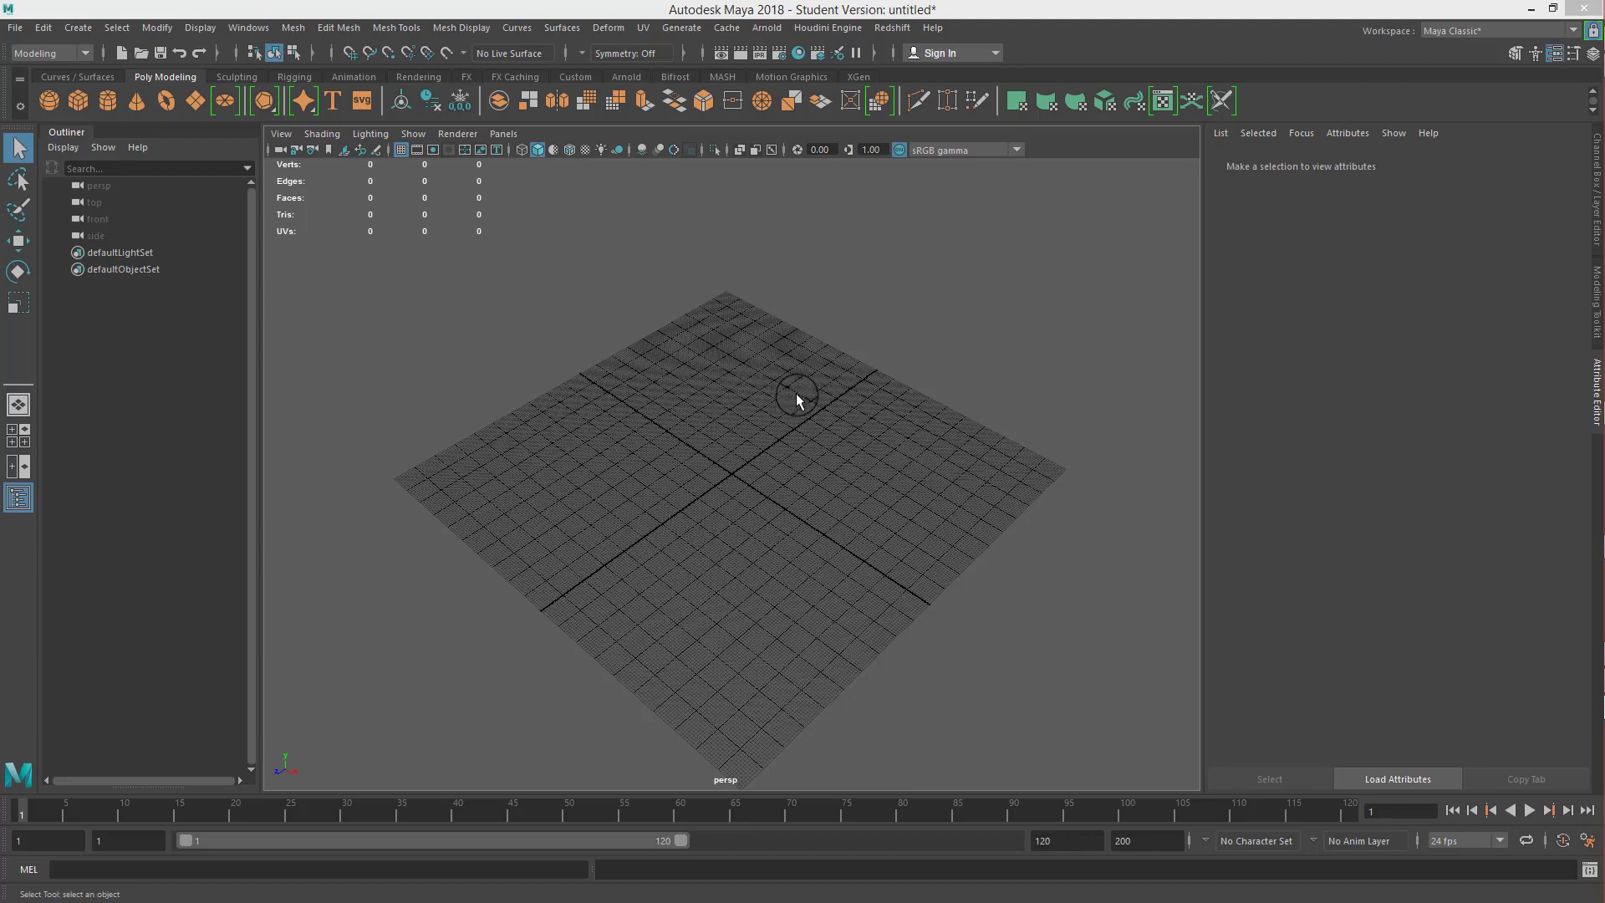
- Open the Autodesk Maya Help site in the web browser and maximize its window
mouse_move(753, 441)
left_mouse_down("alt")
mouse_move(735, 455)
mouse_move(740, 436)
left_mouse_up("alt")
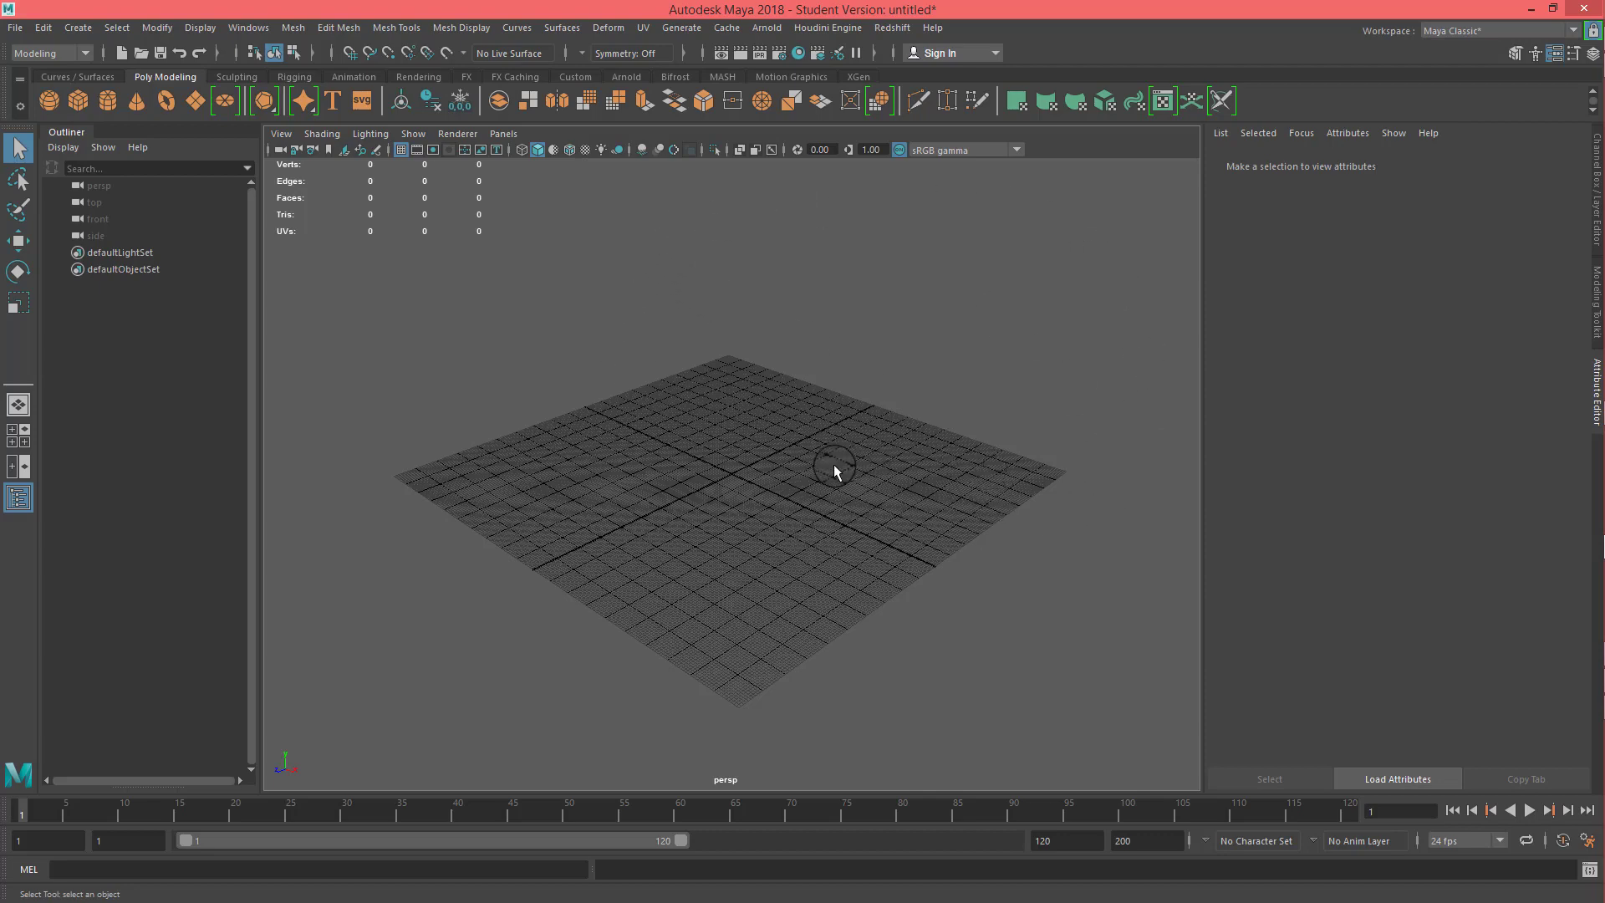
left_click_drag(834, 471, 807, 501, "alt")
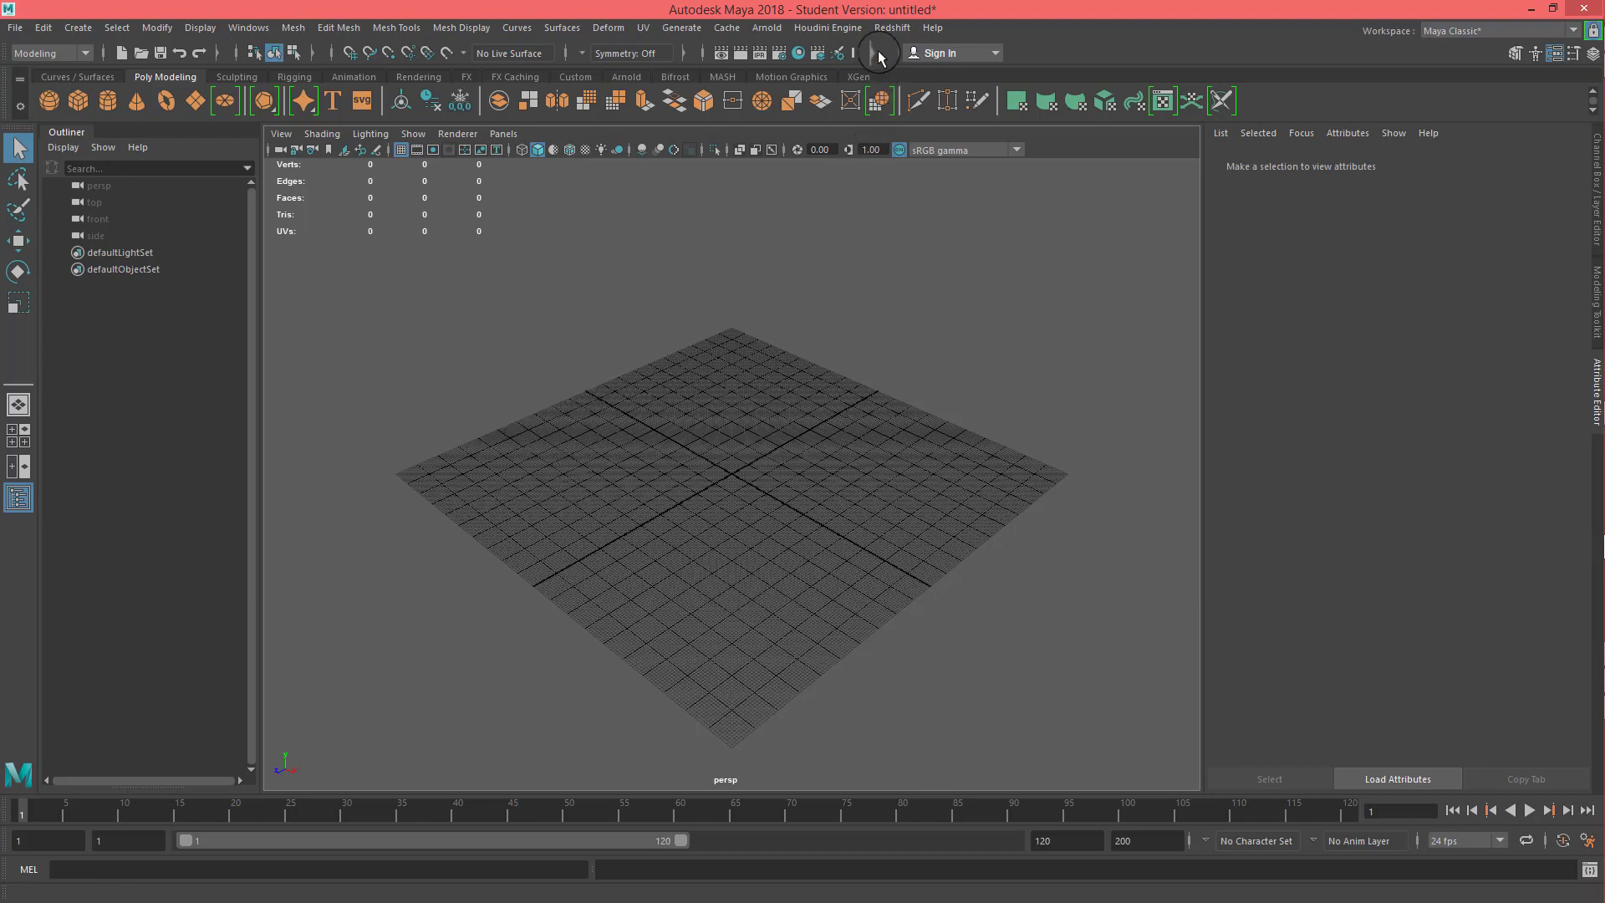
left_click(931, 30)
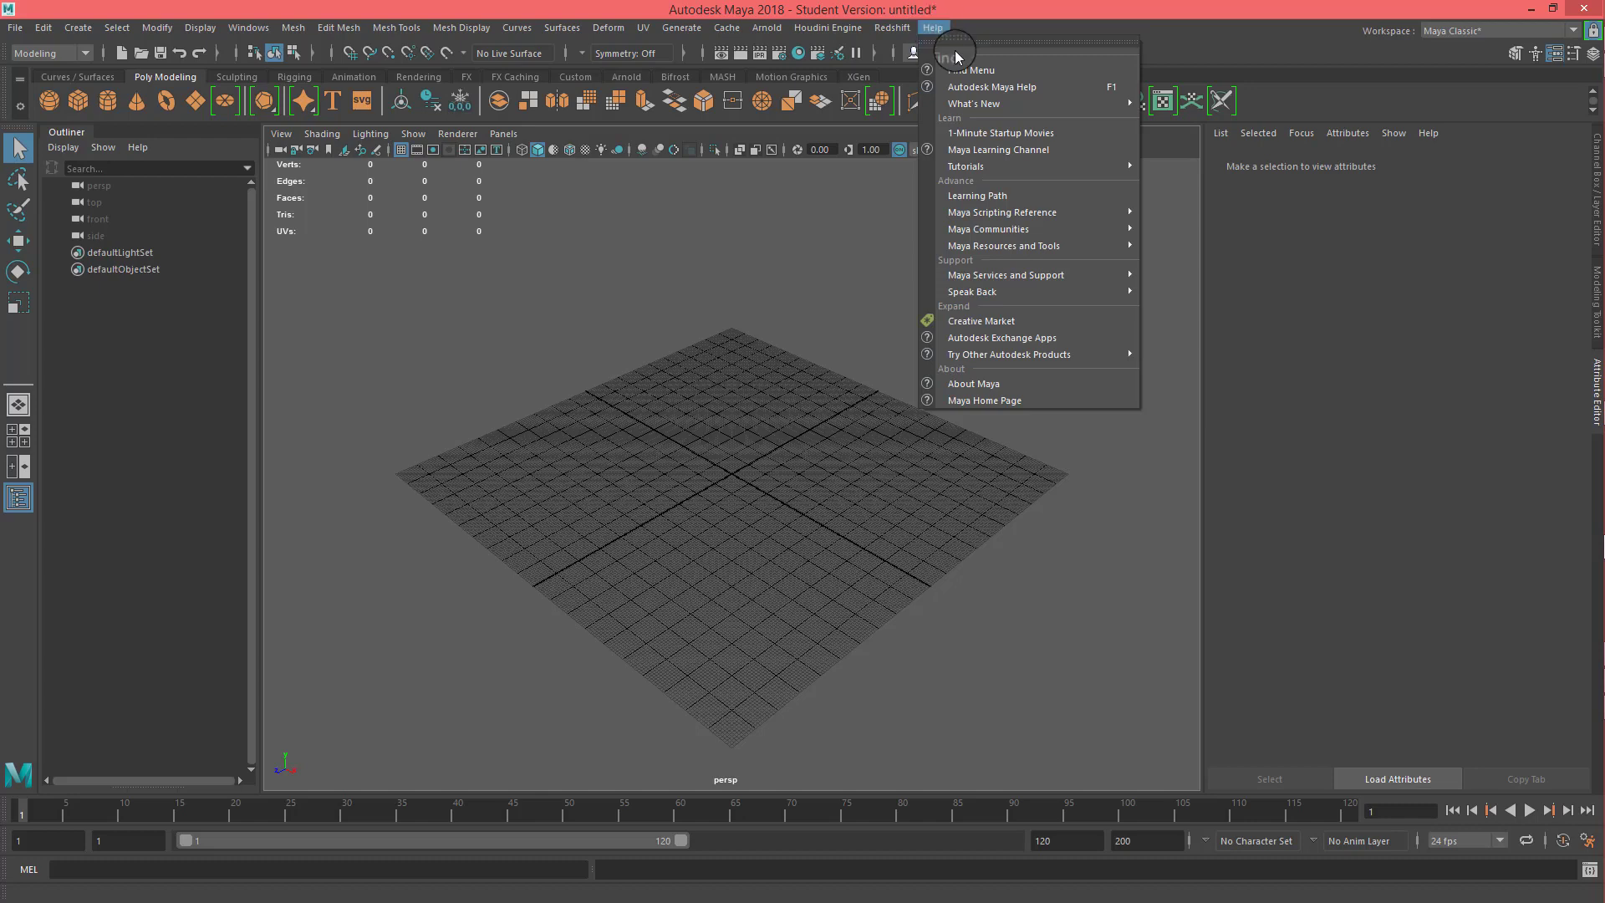
left_click(990, 92)
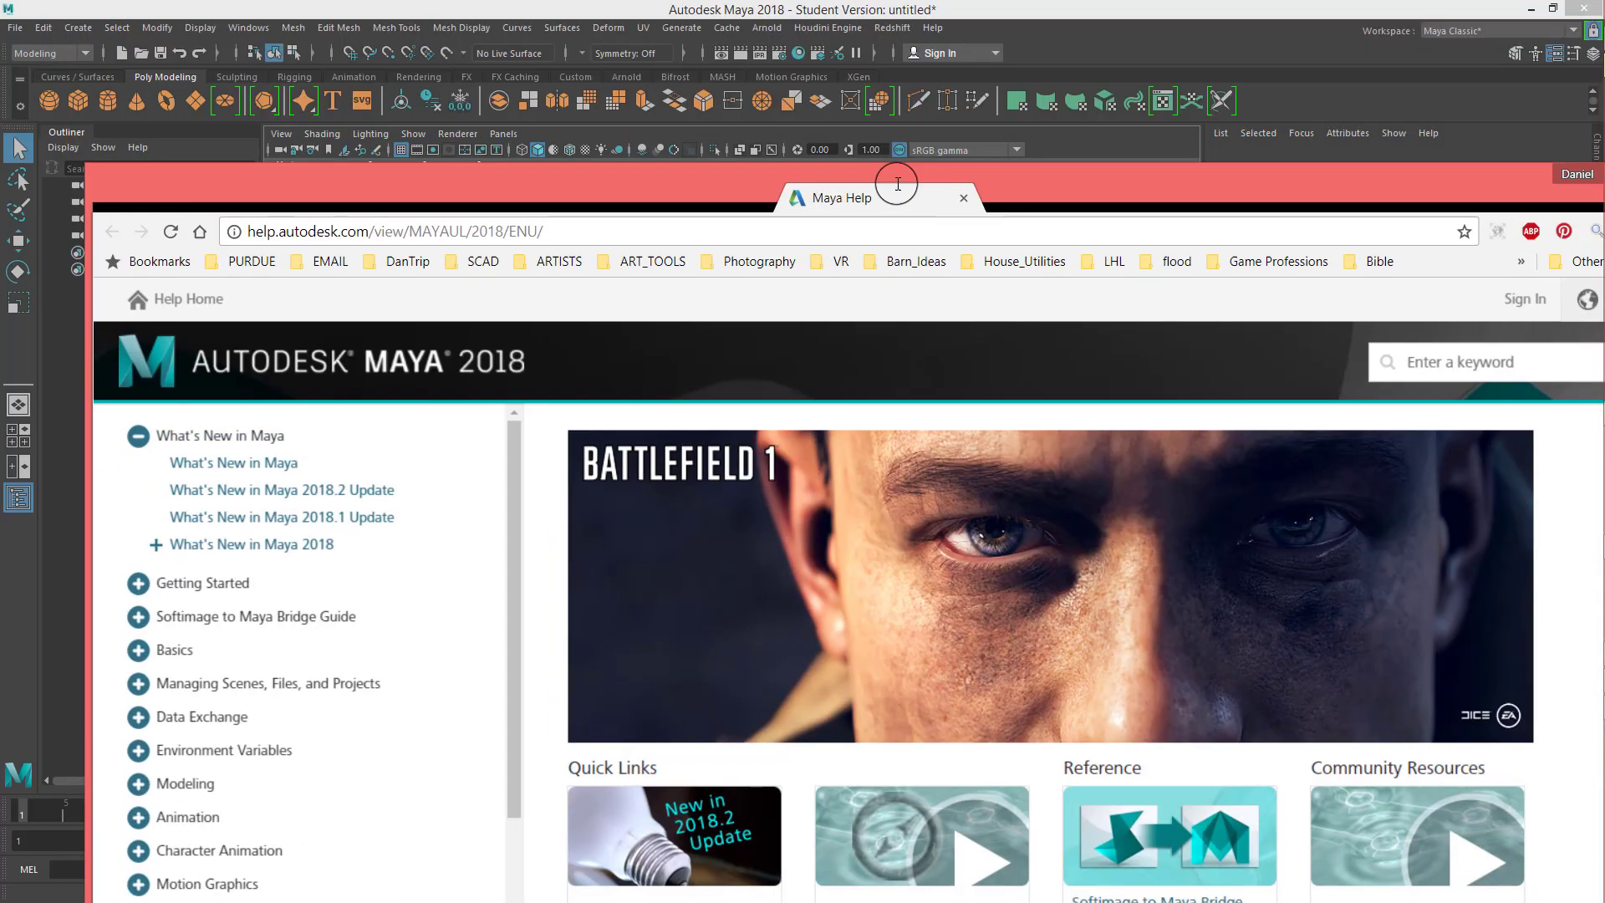
left_click_drag(907, 179, 886, 4)
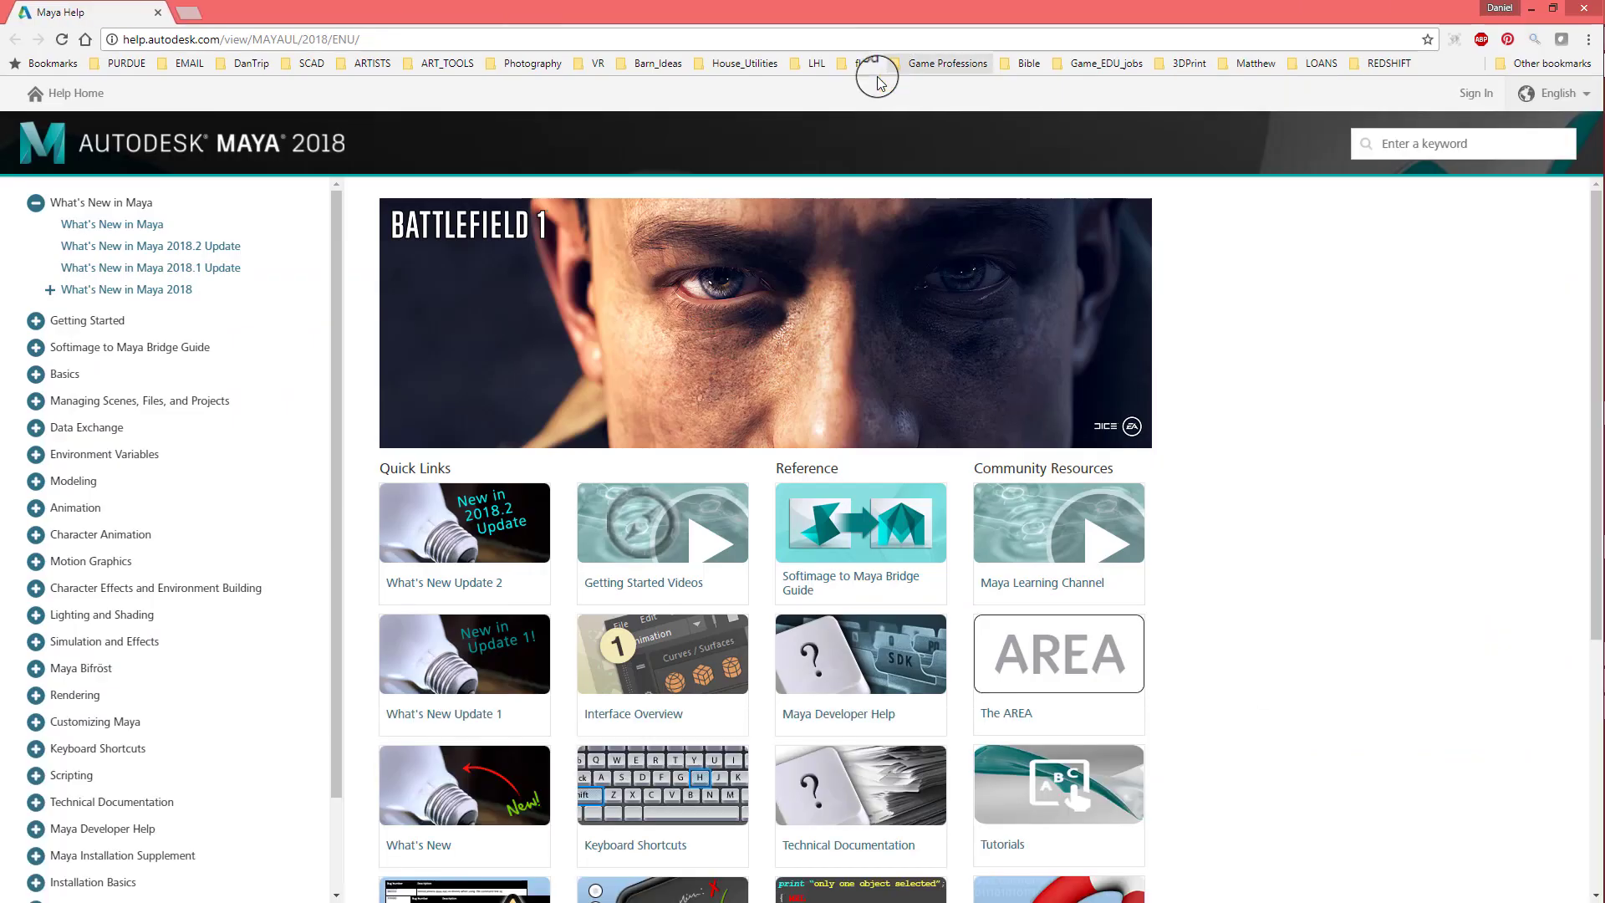
- Search the Maya 2018 help for "attribute editor" and open the Attribute Editor article
left_click(1419, 148)
type("attribute")
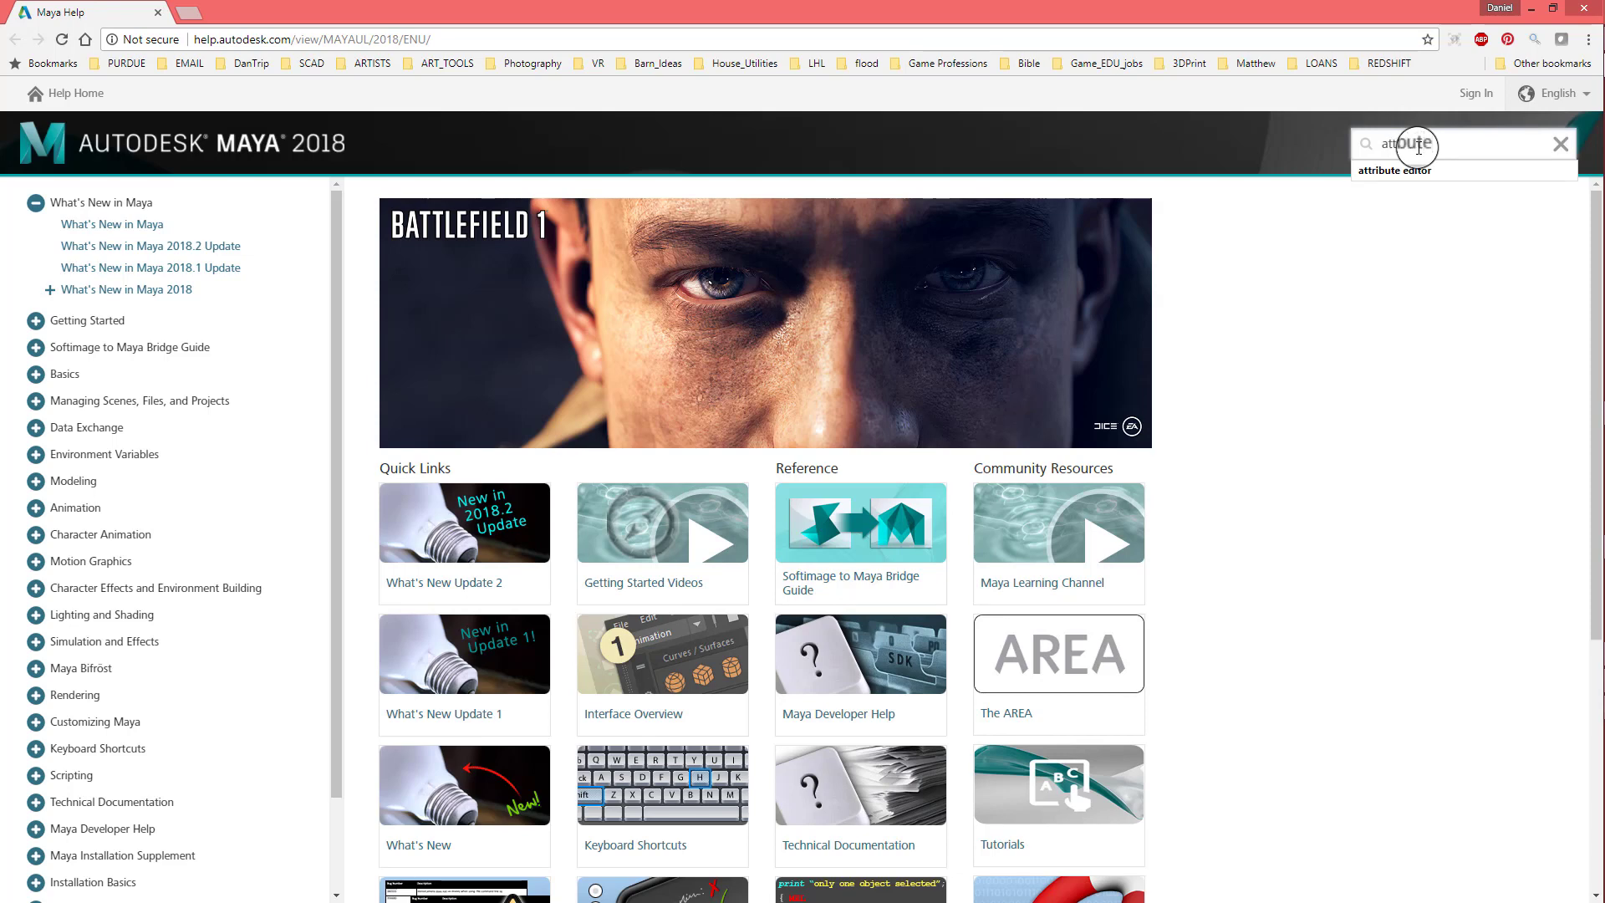
left_click(1415, 169)
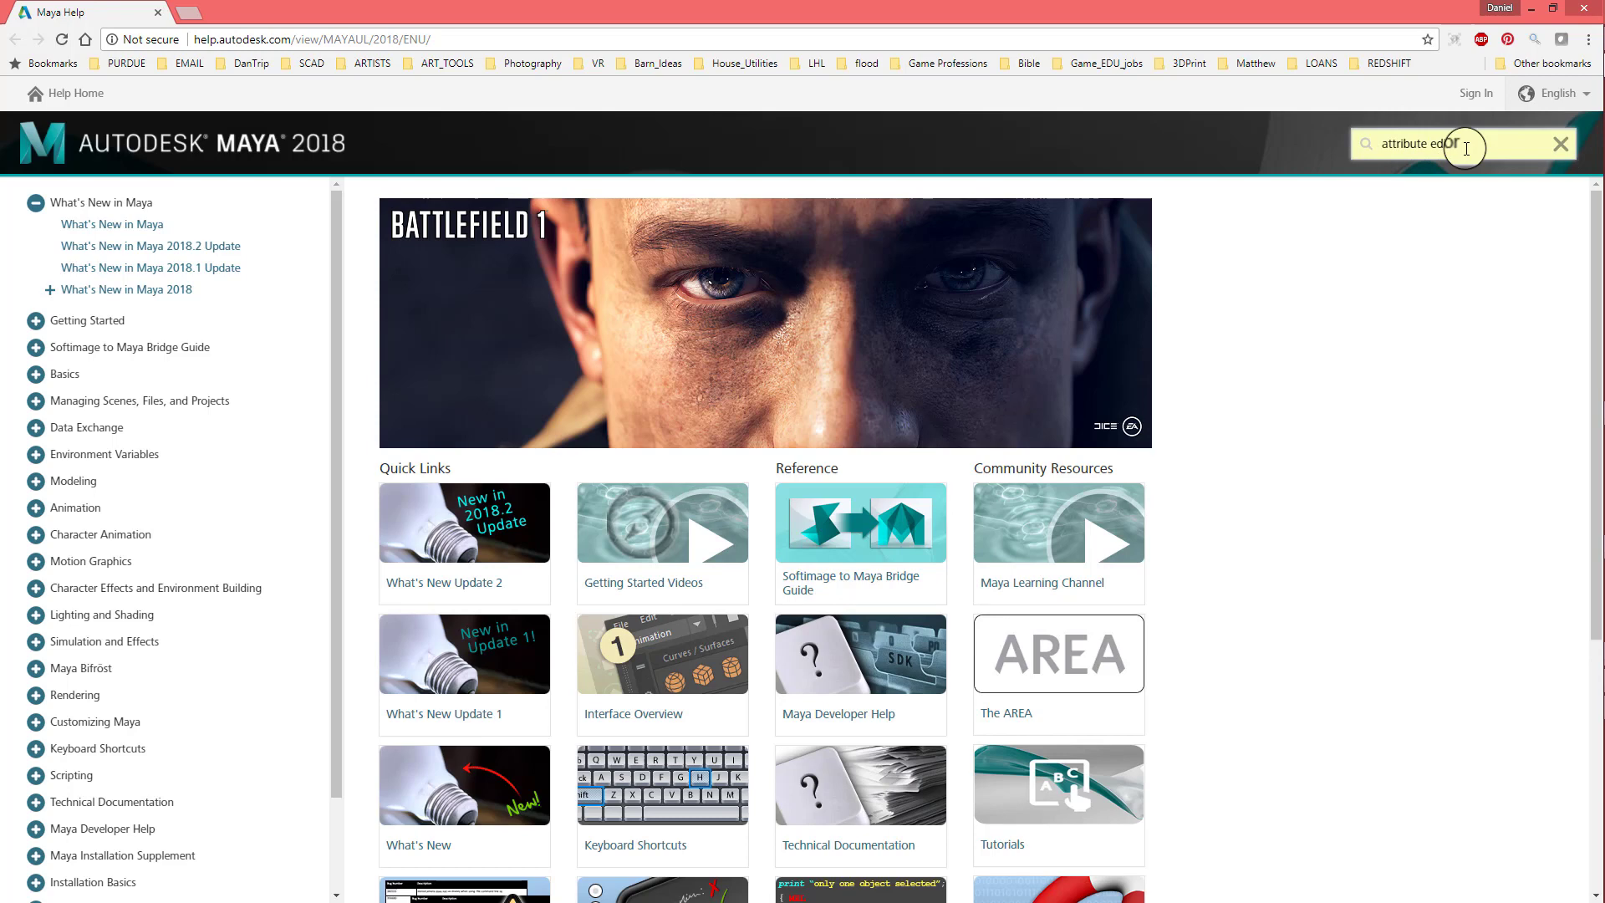
key("Return")
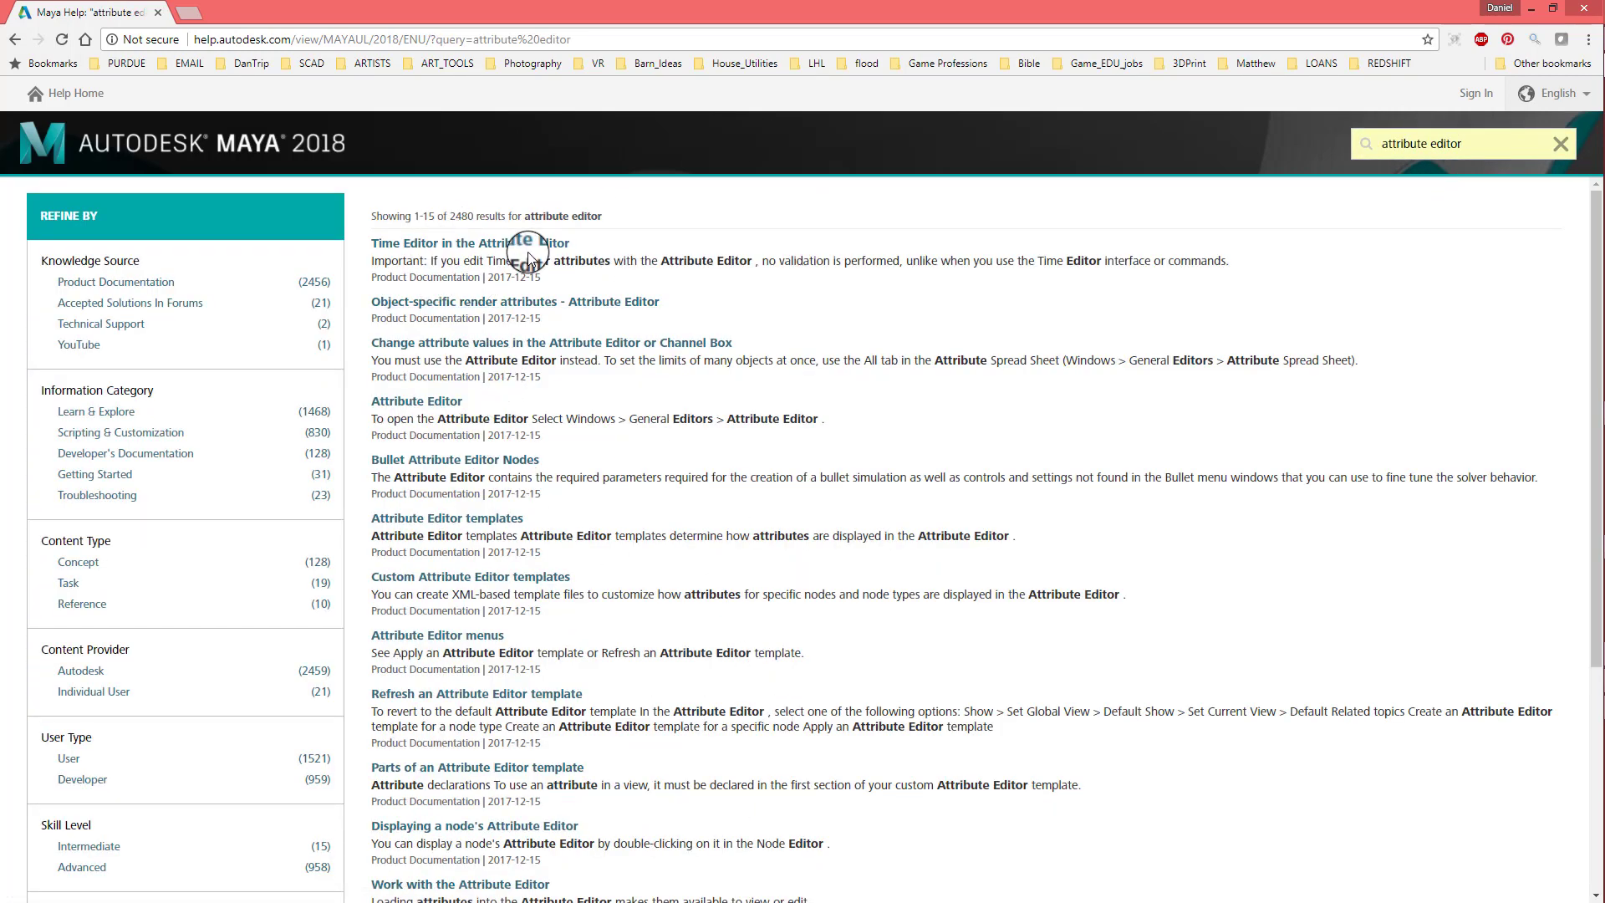
left_click(418, 403)
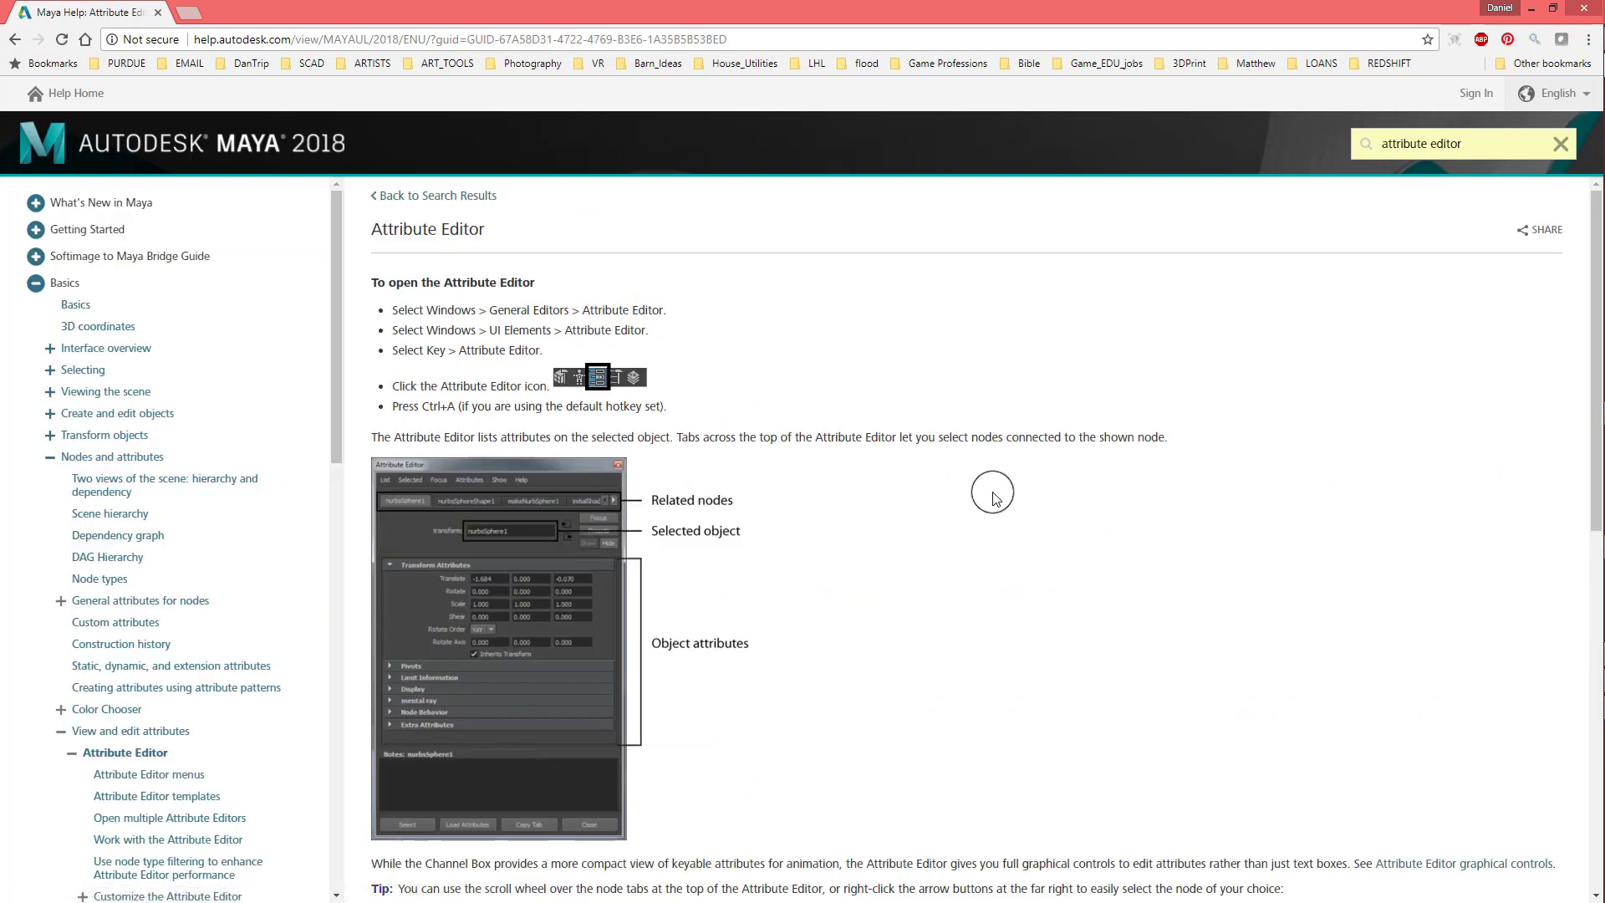
- Read the article's methods for opening the Attribute Editor, its labelled diagram, the tip and related topics, then return to Maya
scroll(789, 428, "down", 3)
scroll(792, 431, "up", 3)
left_click_drag(396, 311, 545, 350)
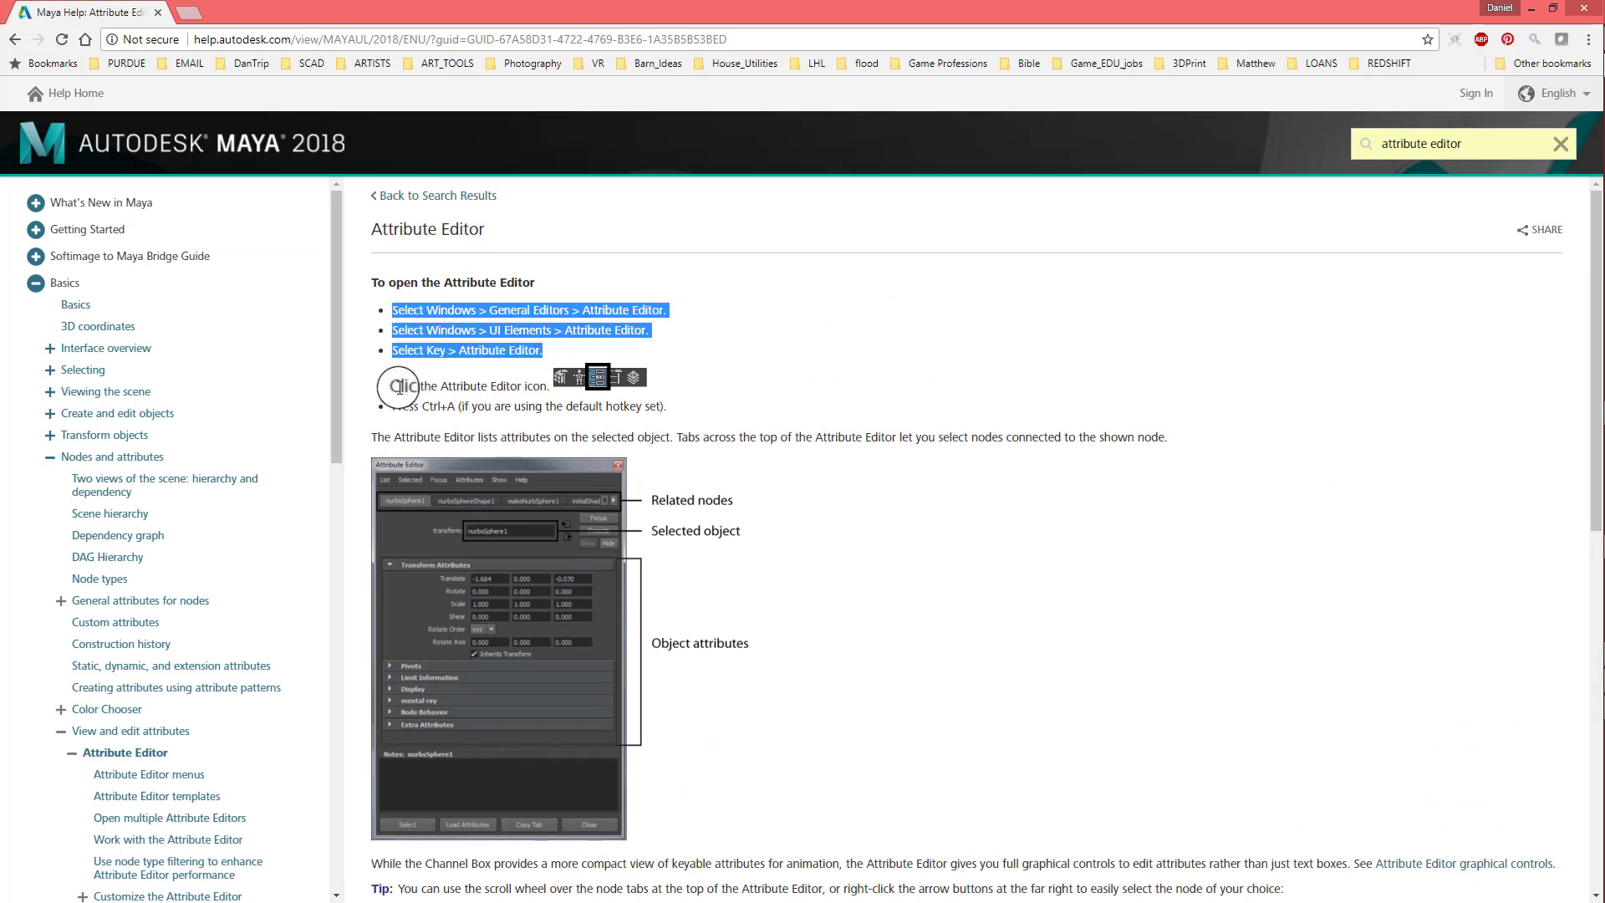
left_click_drag(394, 386, 667, 408)
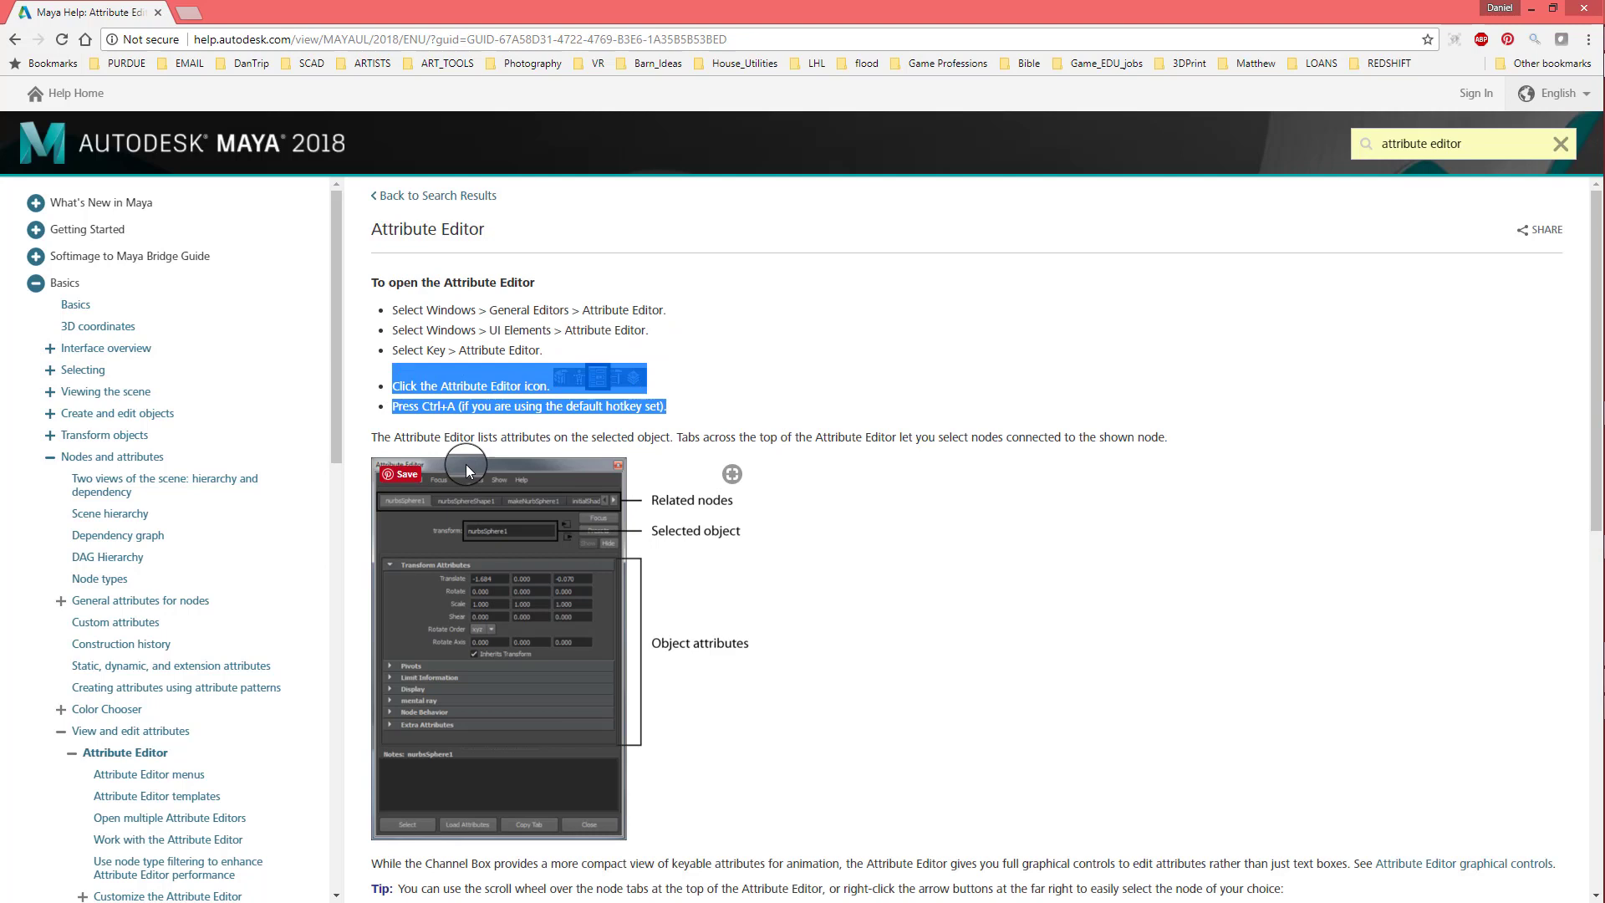
scroll(537, 435, "down", 1)
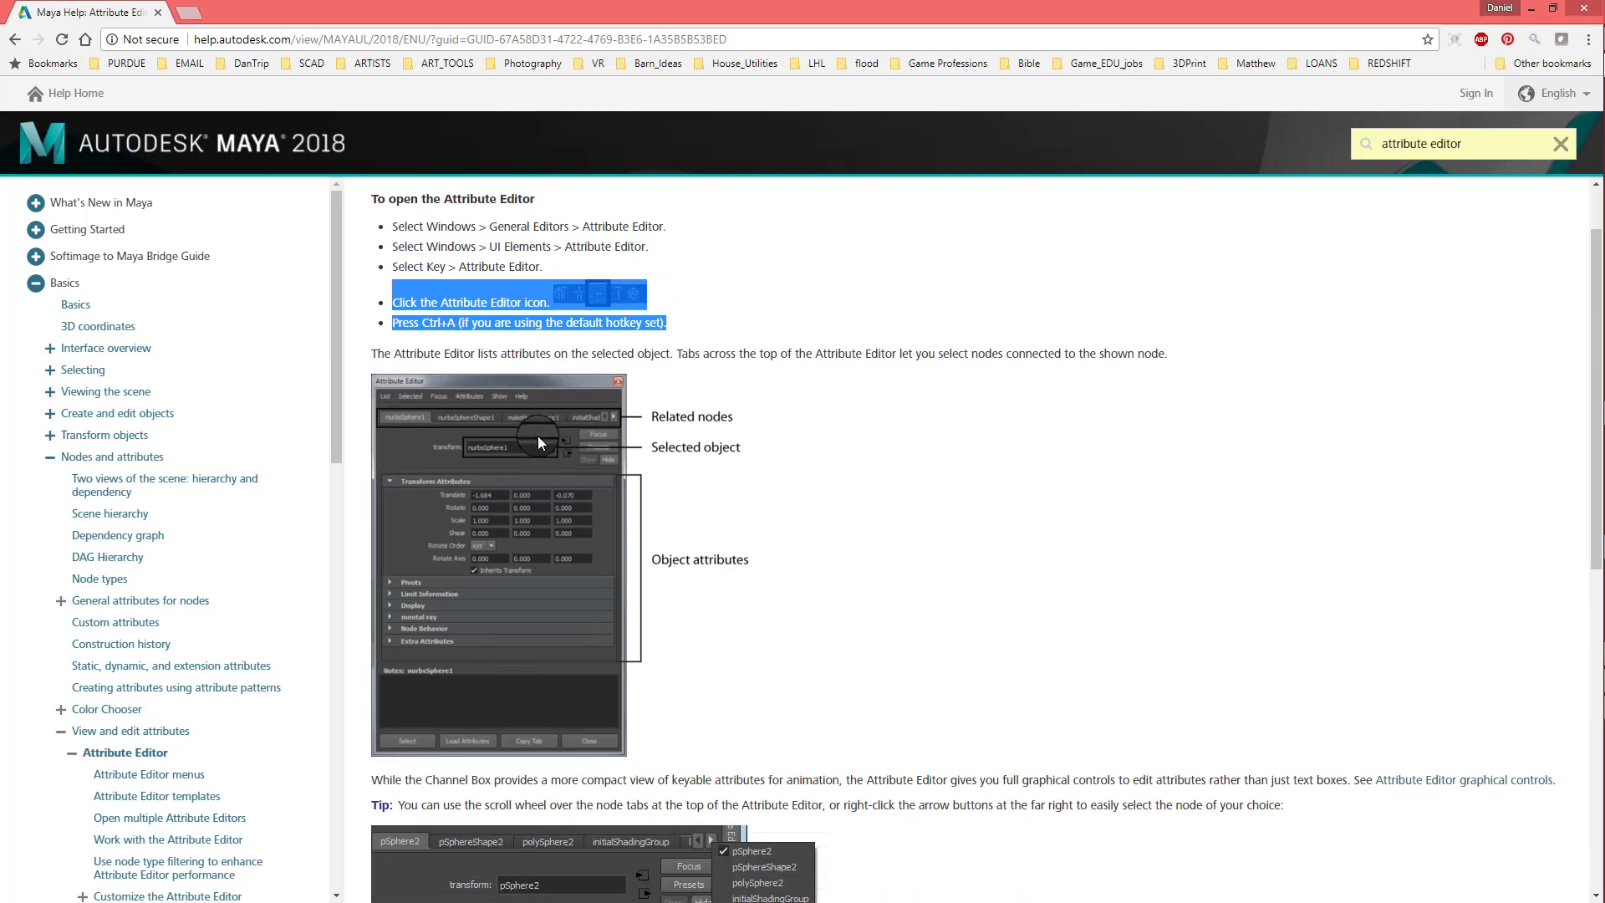
left_click(471, 358)
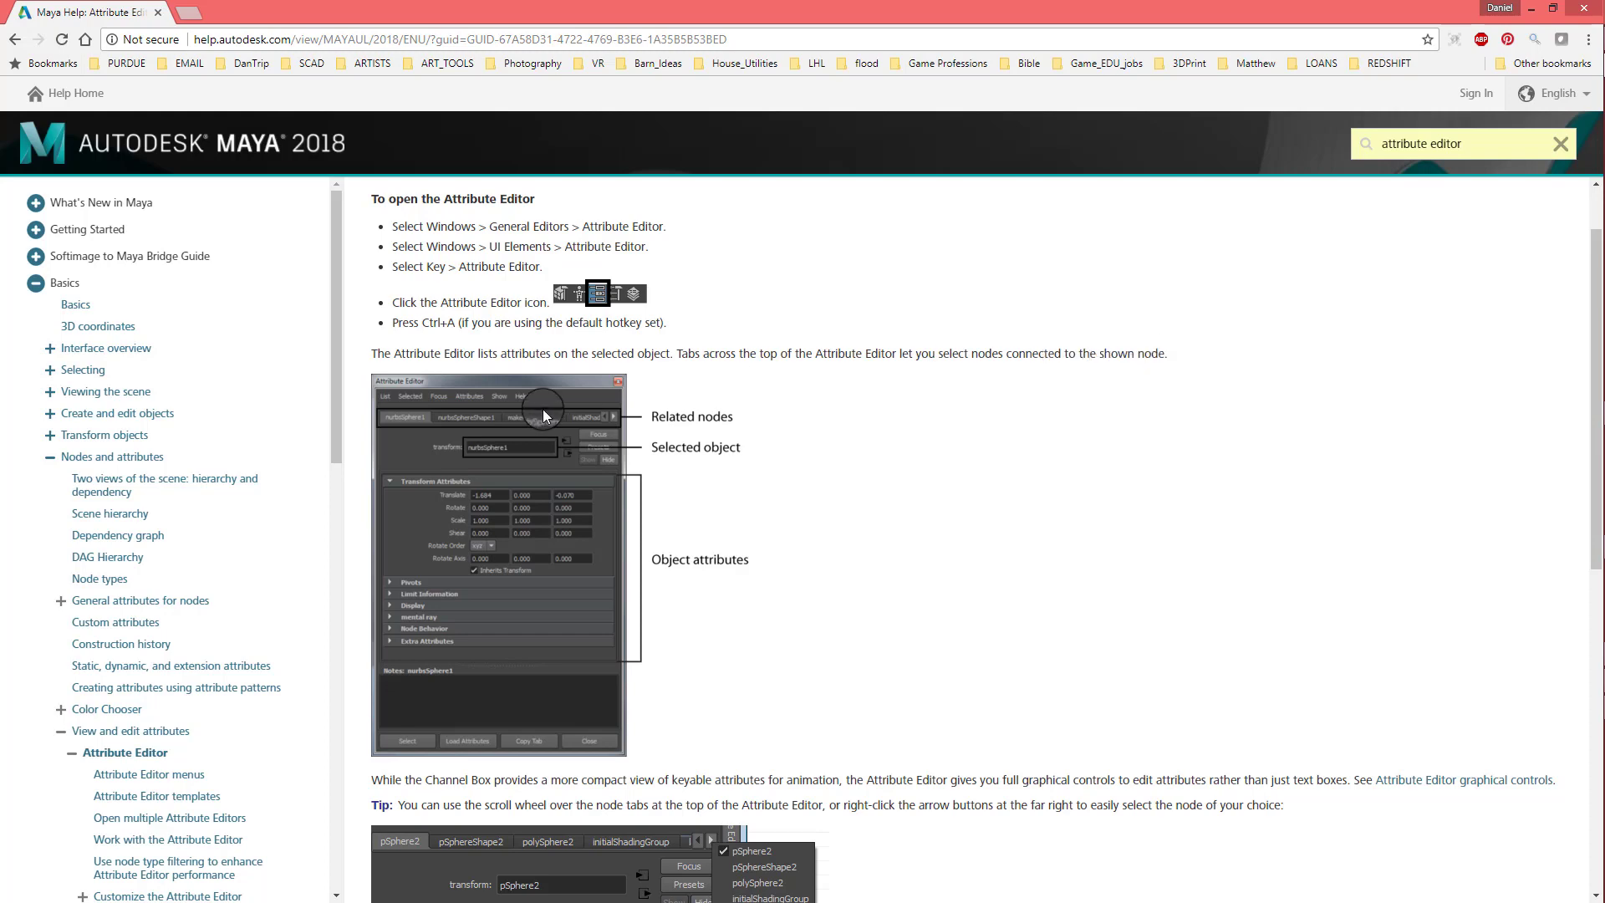
scroll(795, 459, "down", 2)
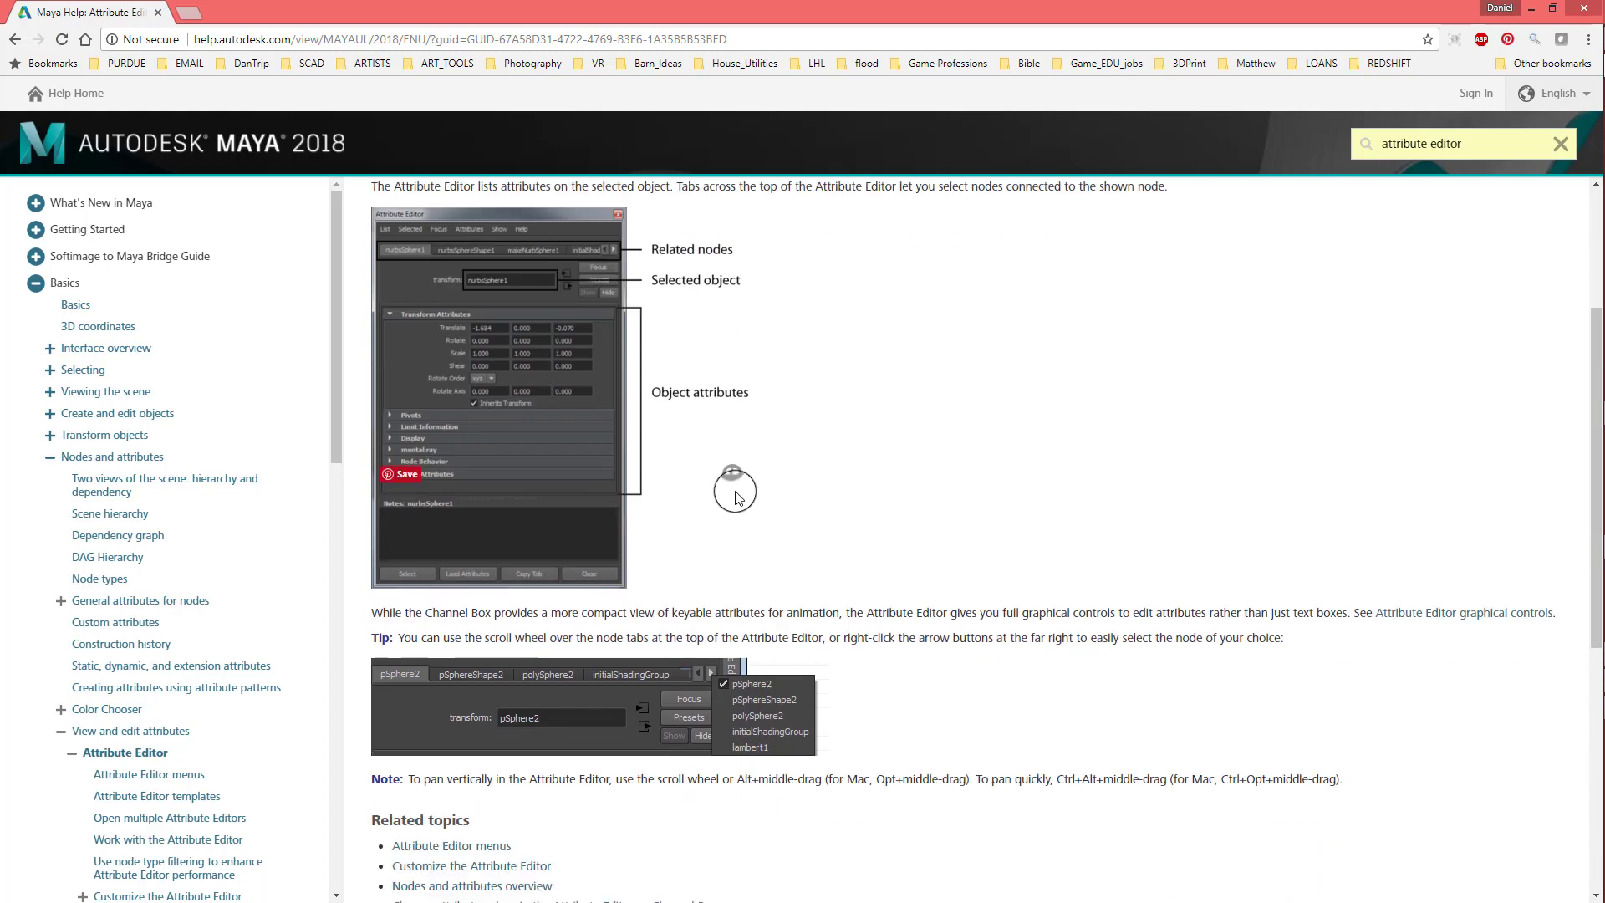
scroll(740, 485, "up", 1)
scroll(753, 512, "down", 3)
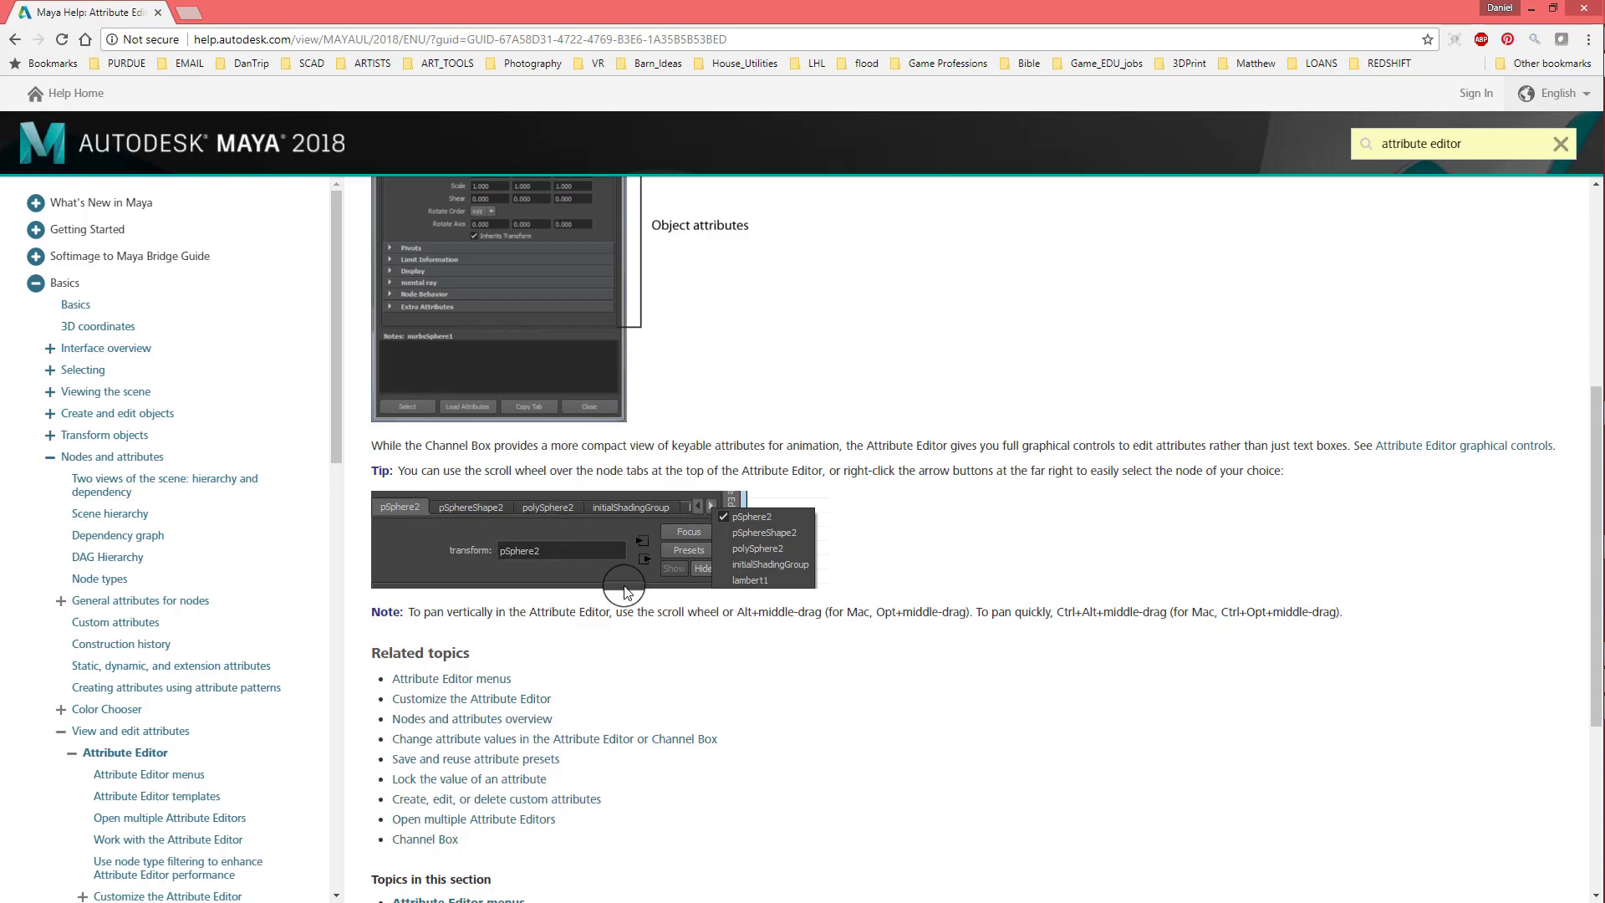
scroll(627, 585, "down", 5)
scroll(629, 598, "up", 5)
scroll(628, 603, "up", 6)
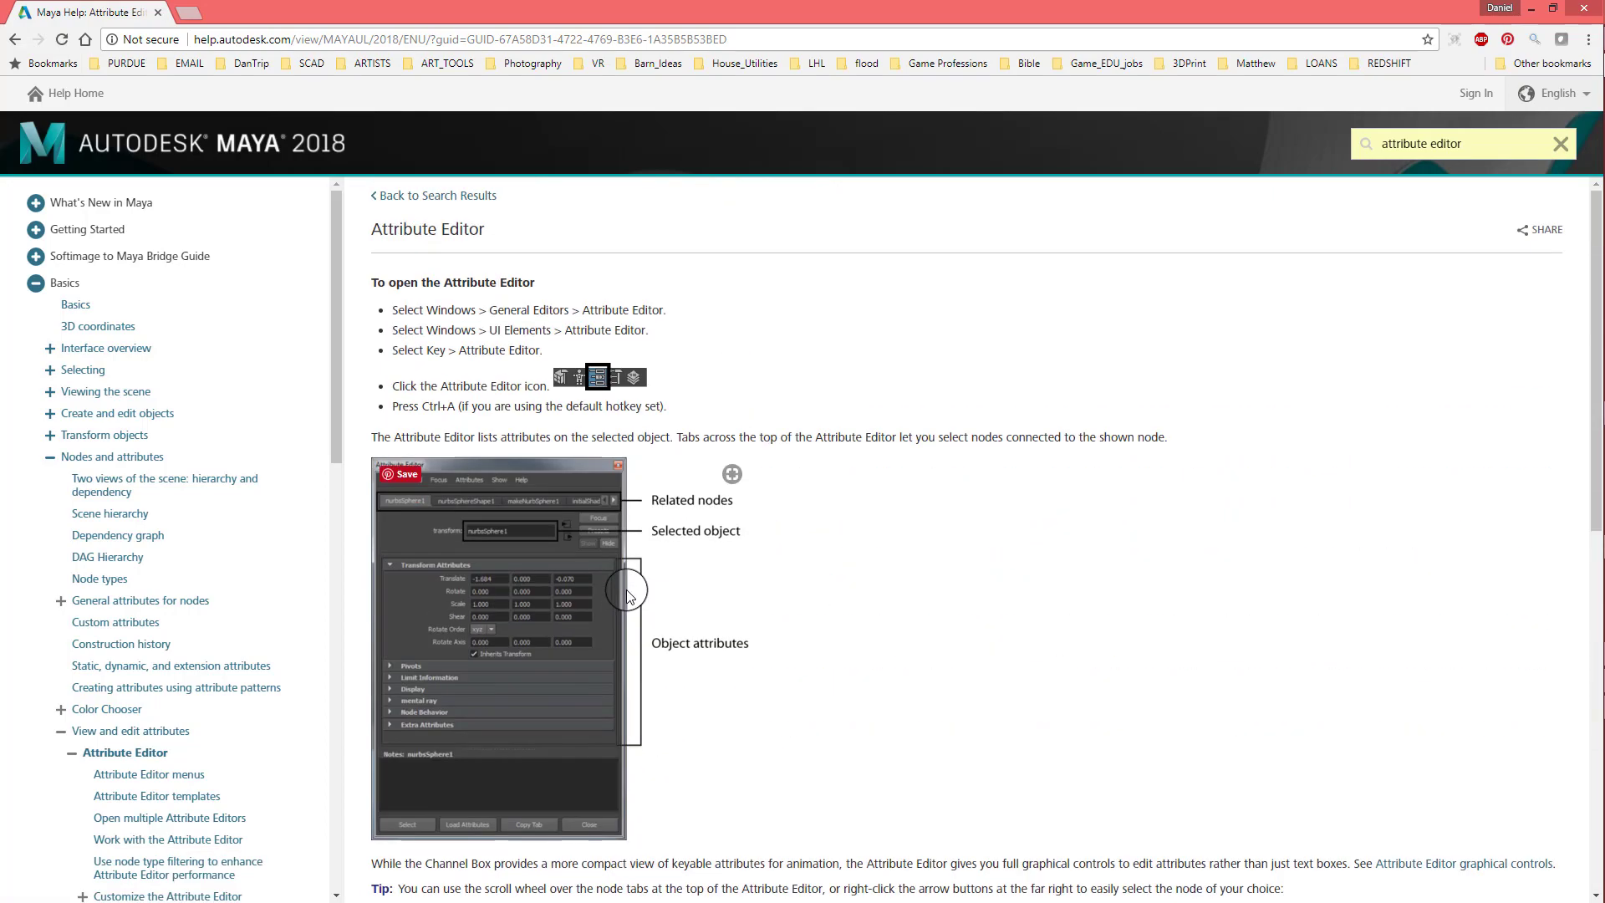
scroll(594, 568, "down", 6)
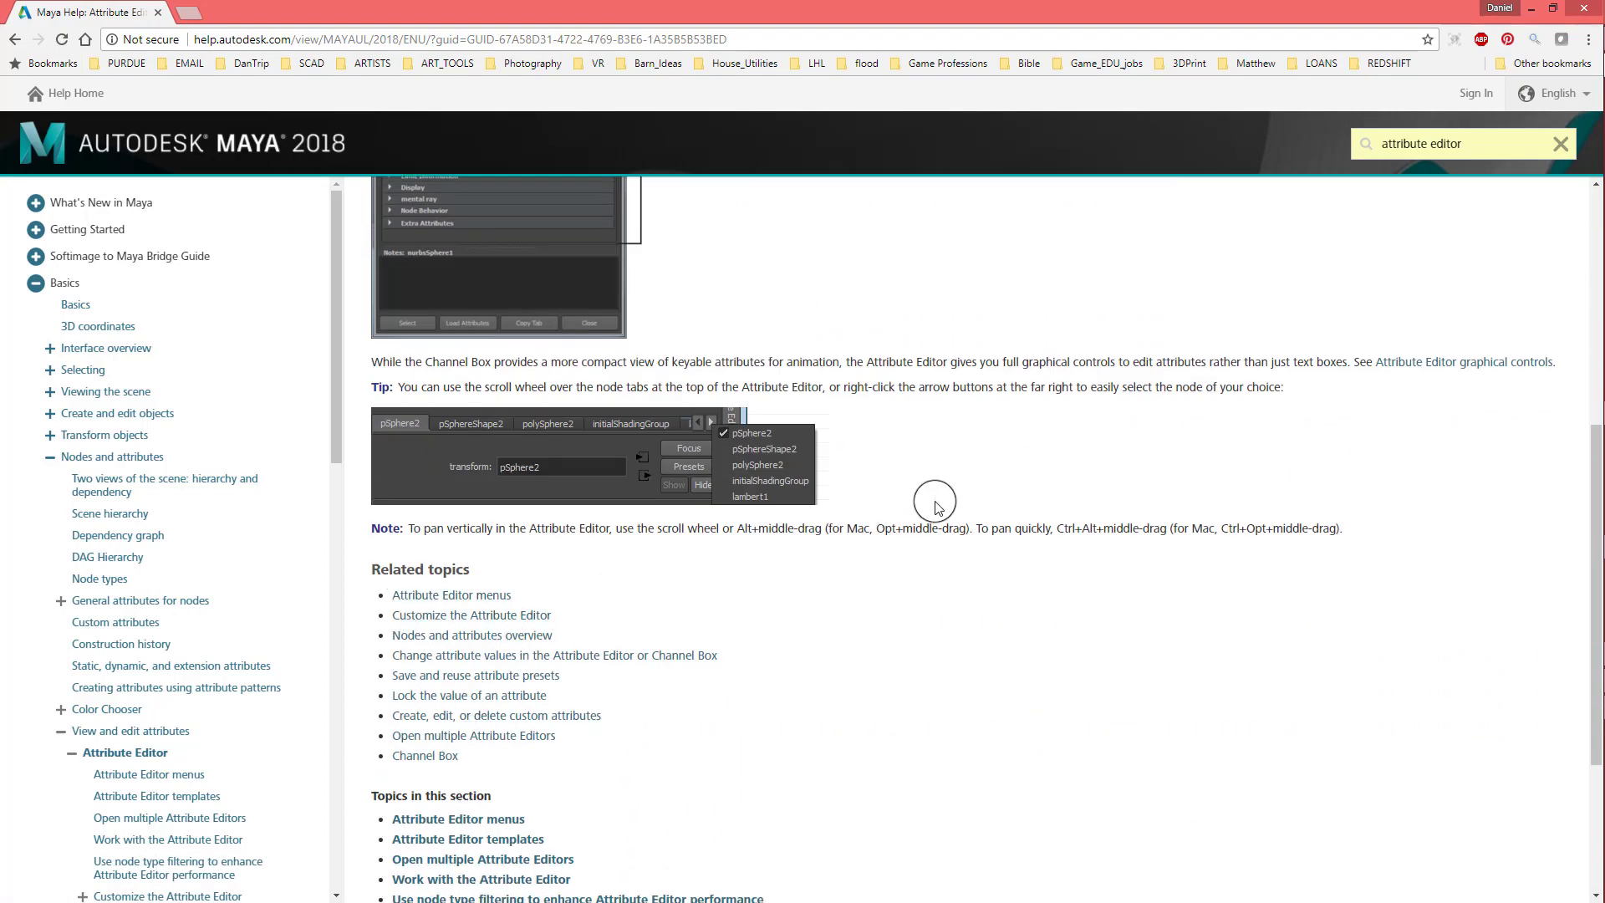
scroll(924, 518, "down", 3)
scroll(924, 523, "up", 8)
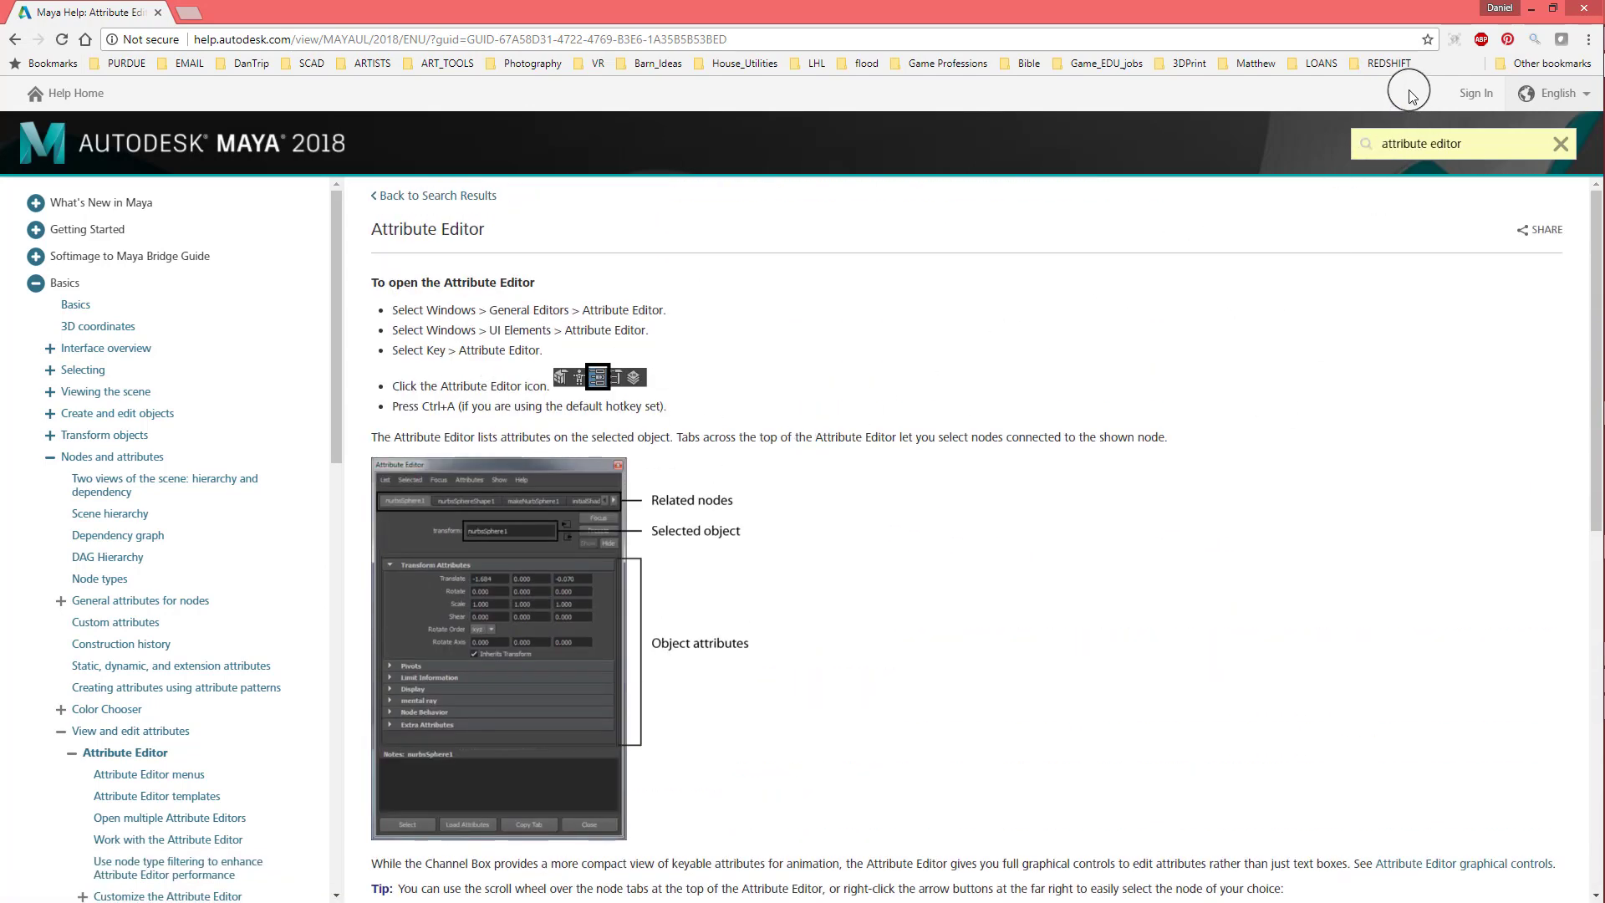
left_click(1531, 14)
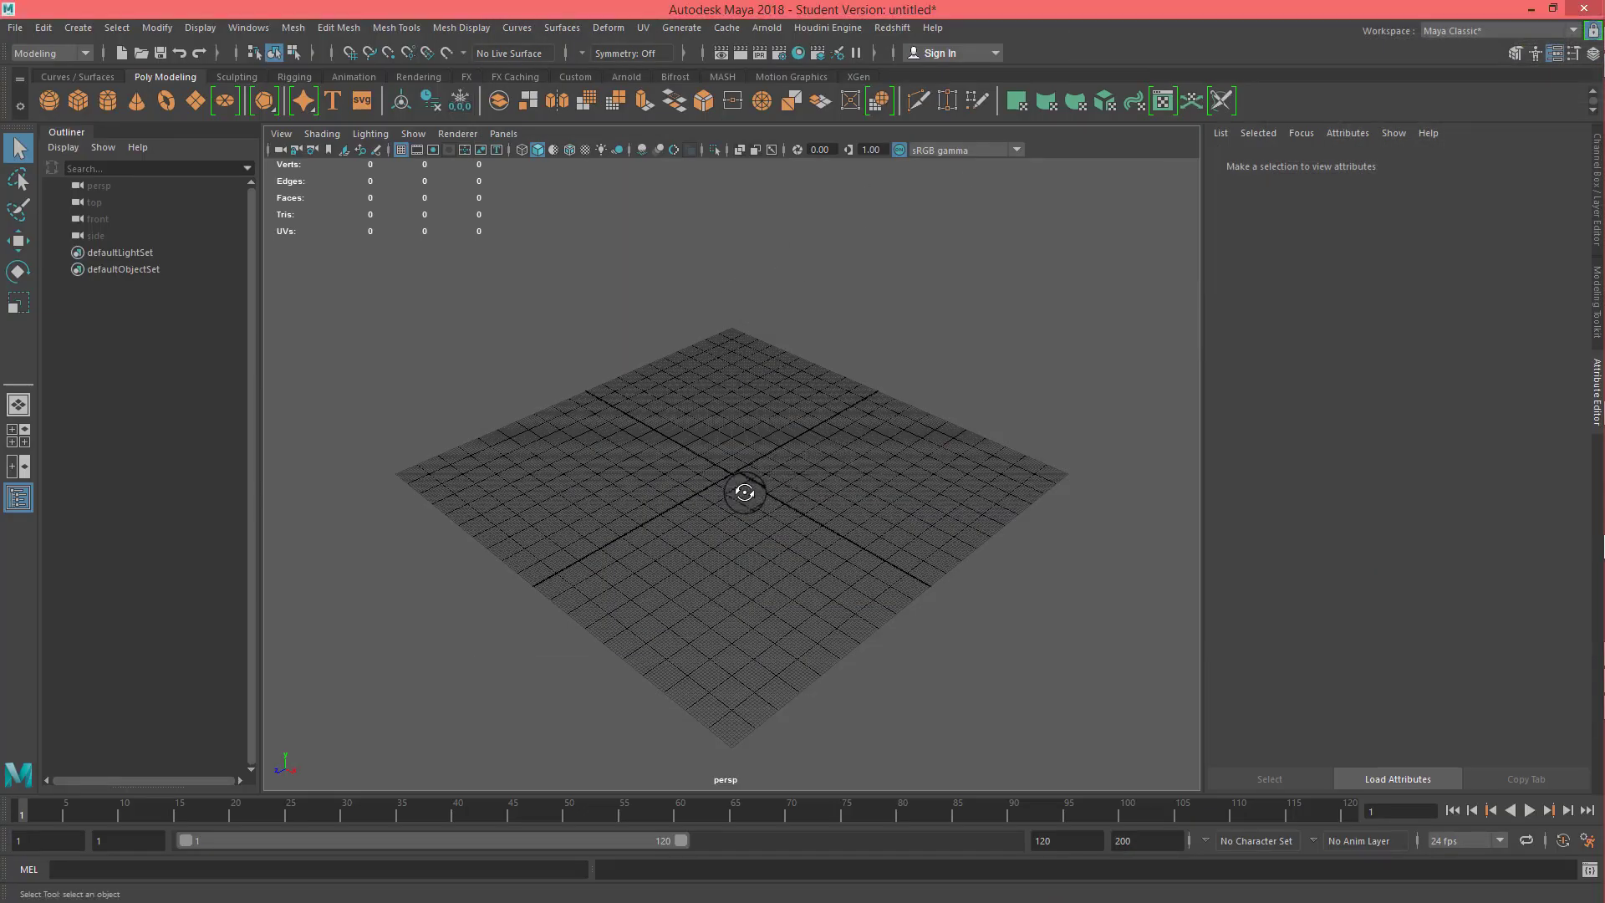
- Create a polygon cube with width, height and depth of 100, and hide the viewport grid
left_click_drag(738, 485, 751, 498, "alt")
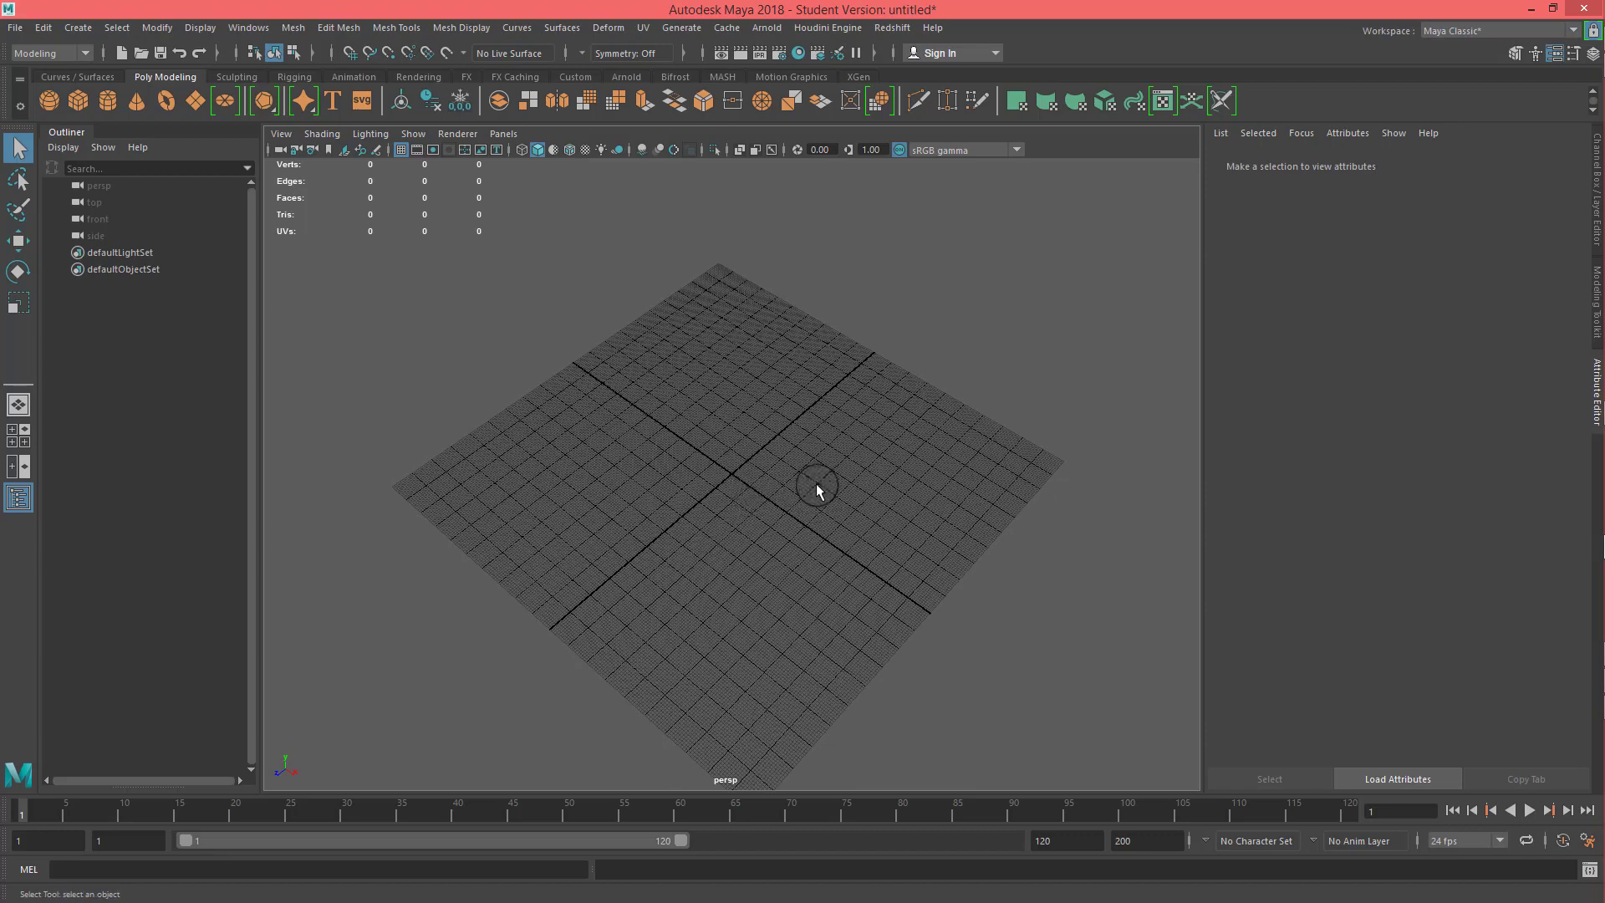
middle_click_drag(776, 579, 751, 520, "alt")
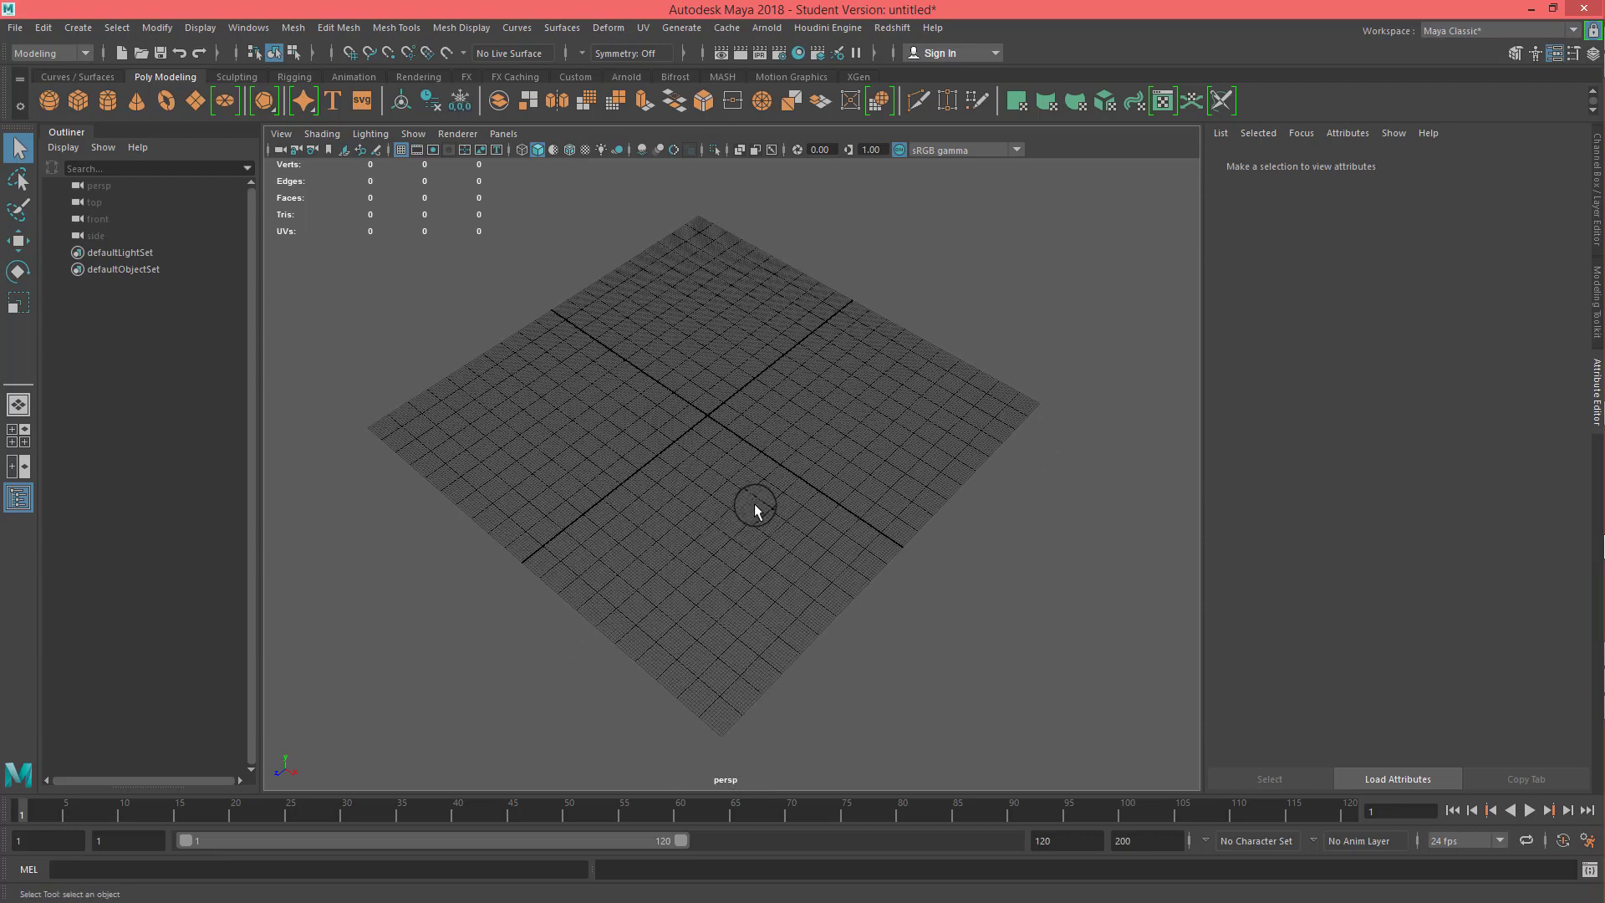
right_click_drag(755, 503, 738, 458, "alt")
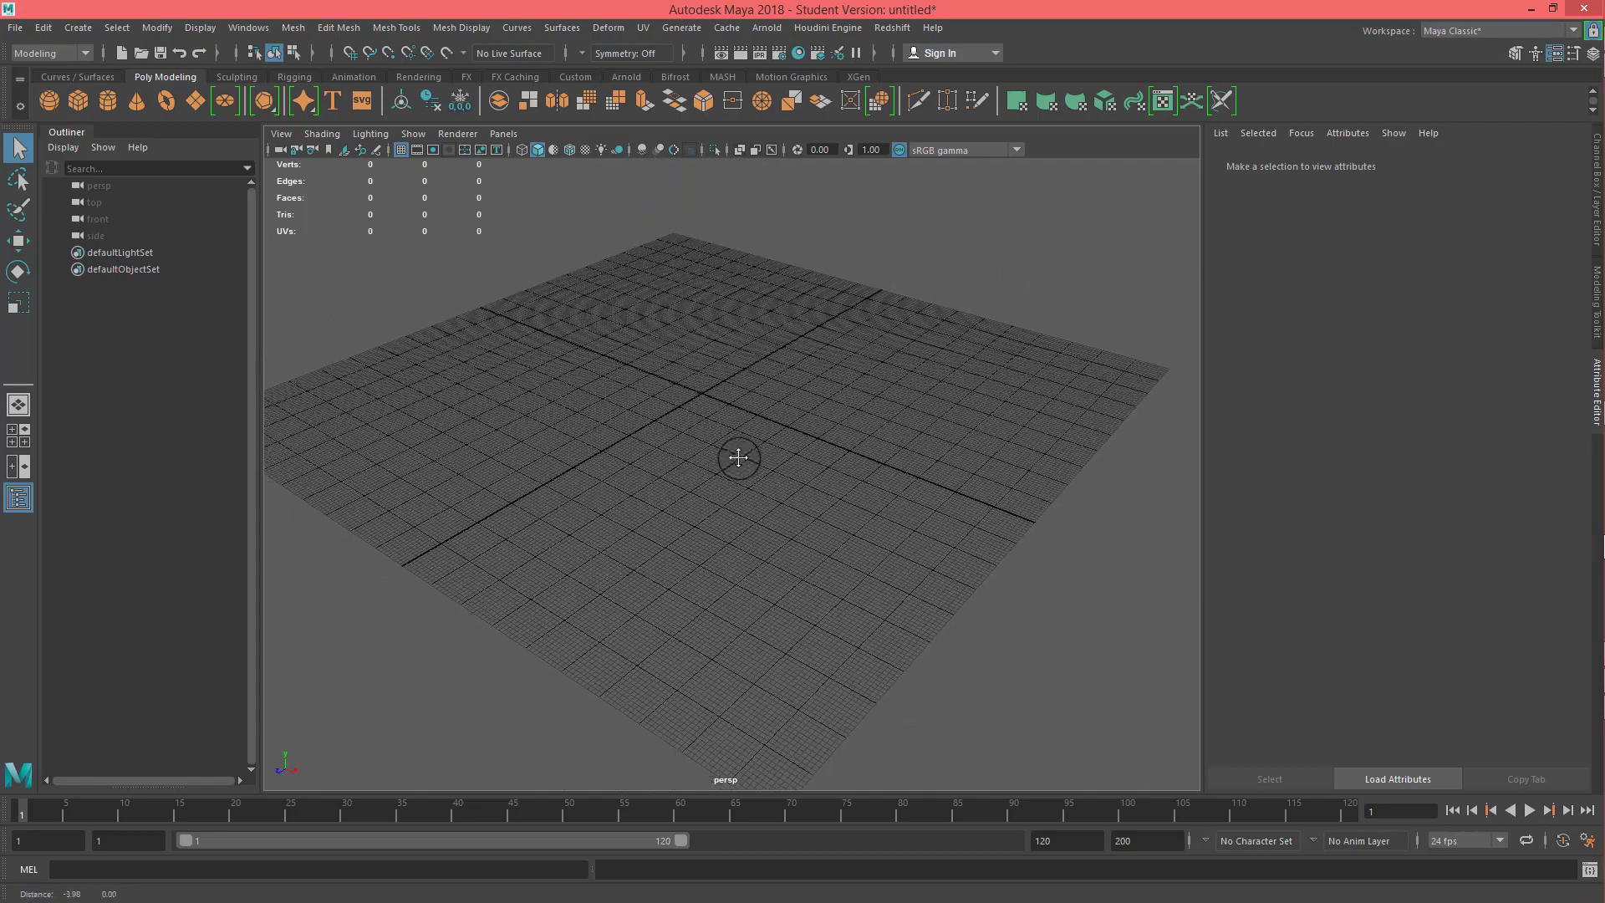
left_click_drag(738, 457, 930, 582, "alt")
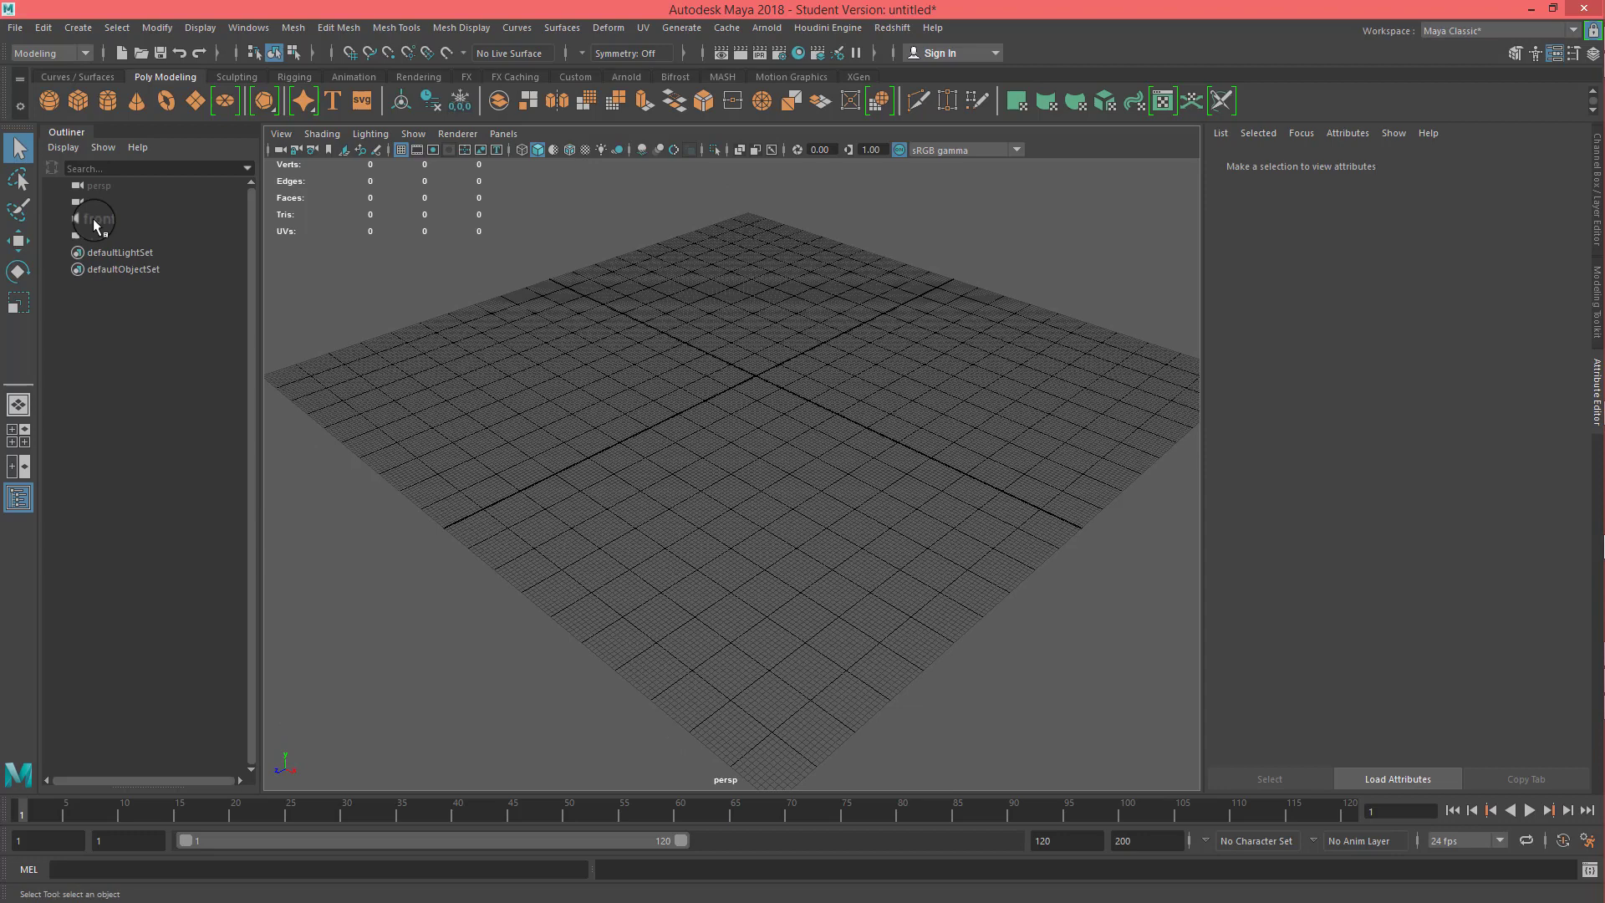
left_click(77, 102)
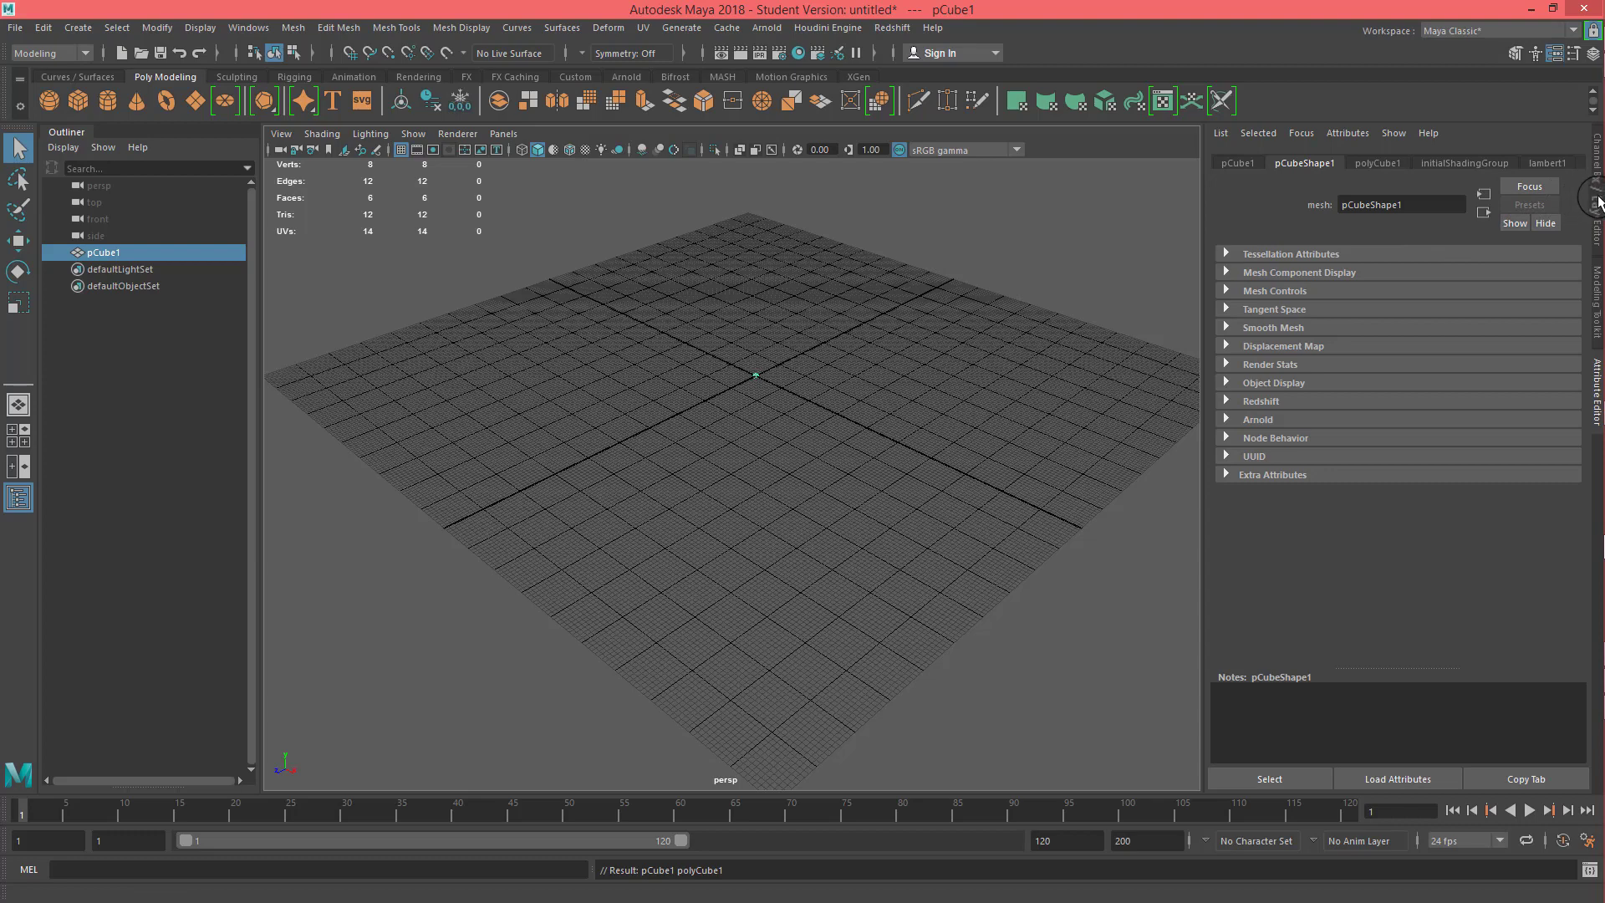
left_click(1597, 200)
left_click(1415, 355)
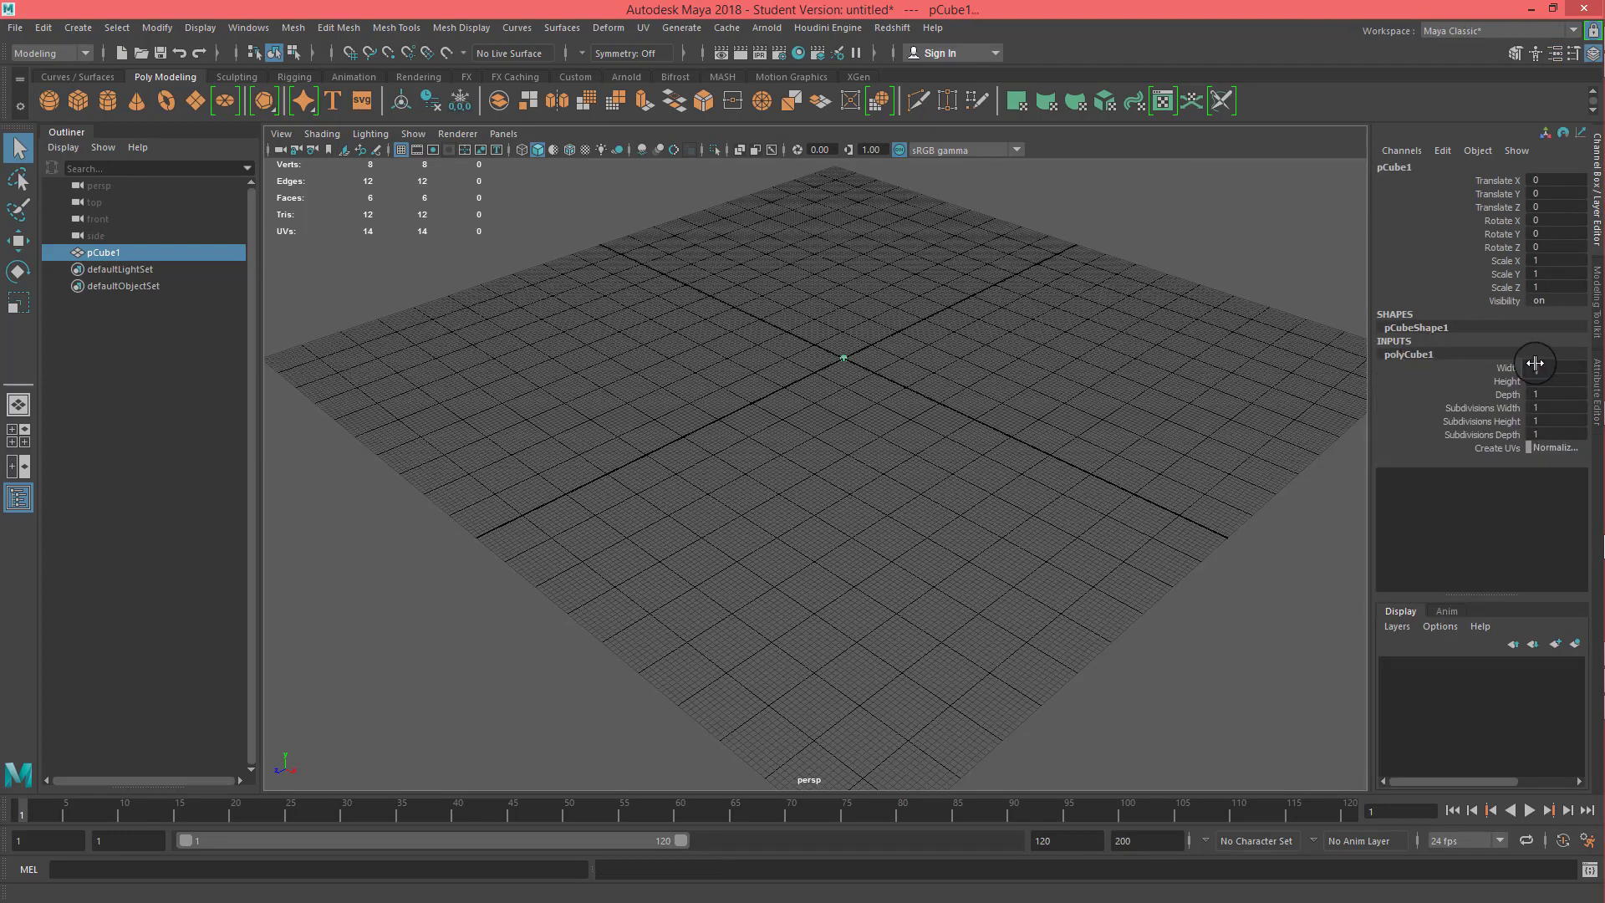
left_click_drag(1536, 363, 1543, 394)
type("100")
key("Return")
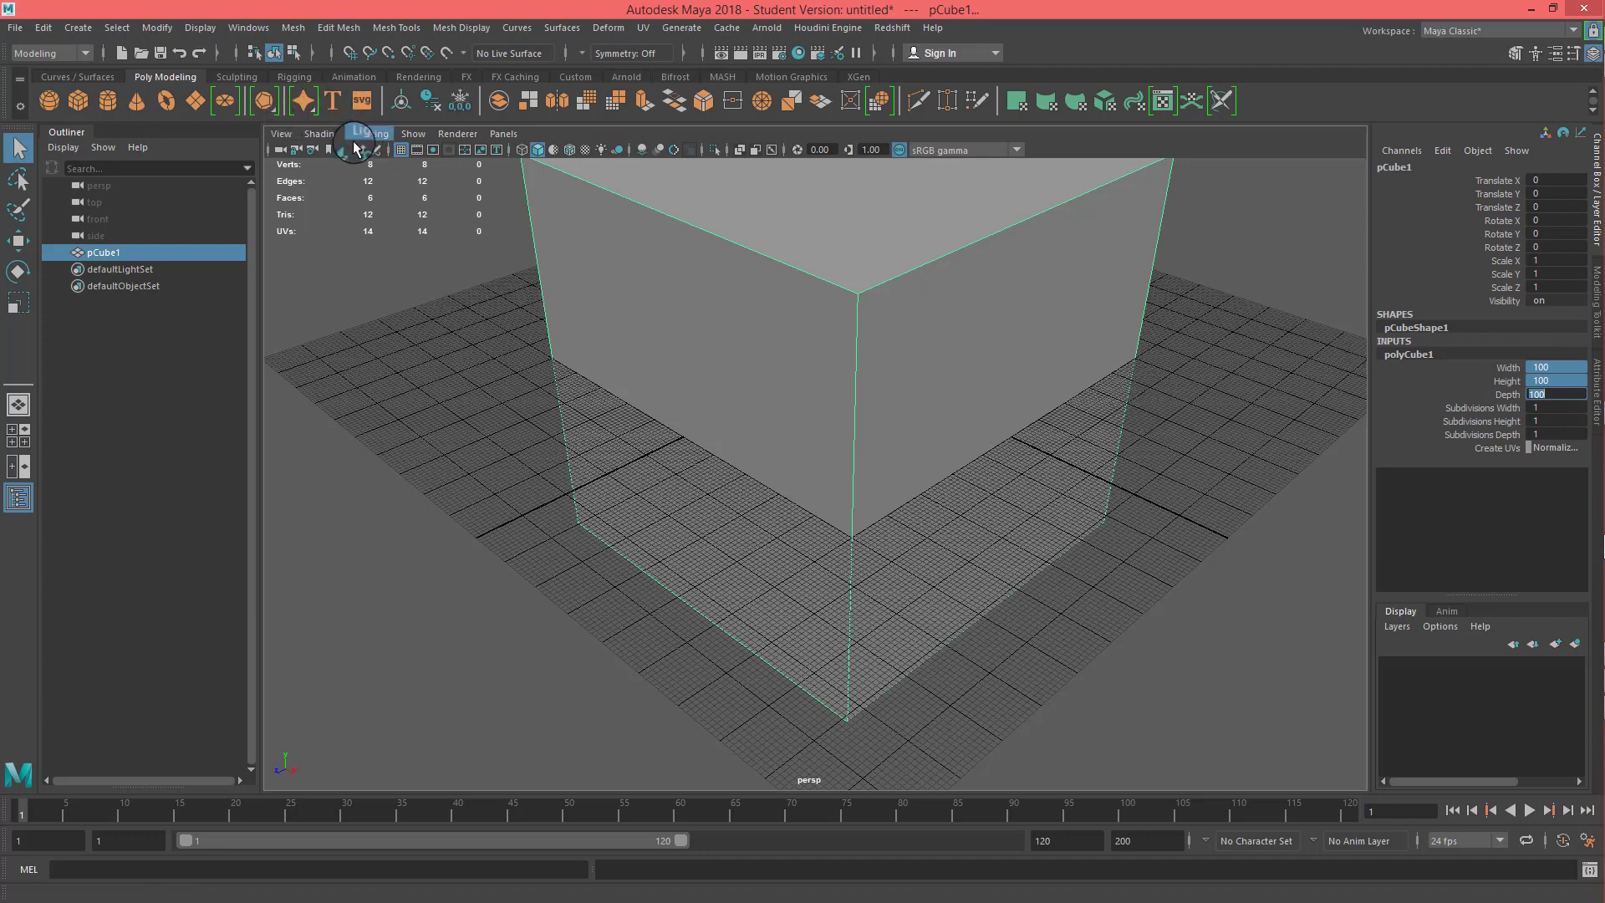
left_click(403, 151)
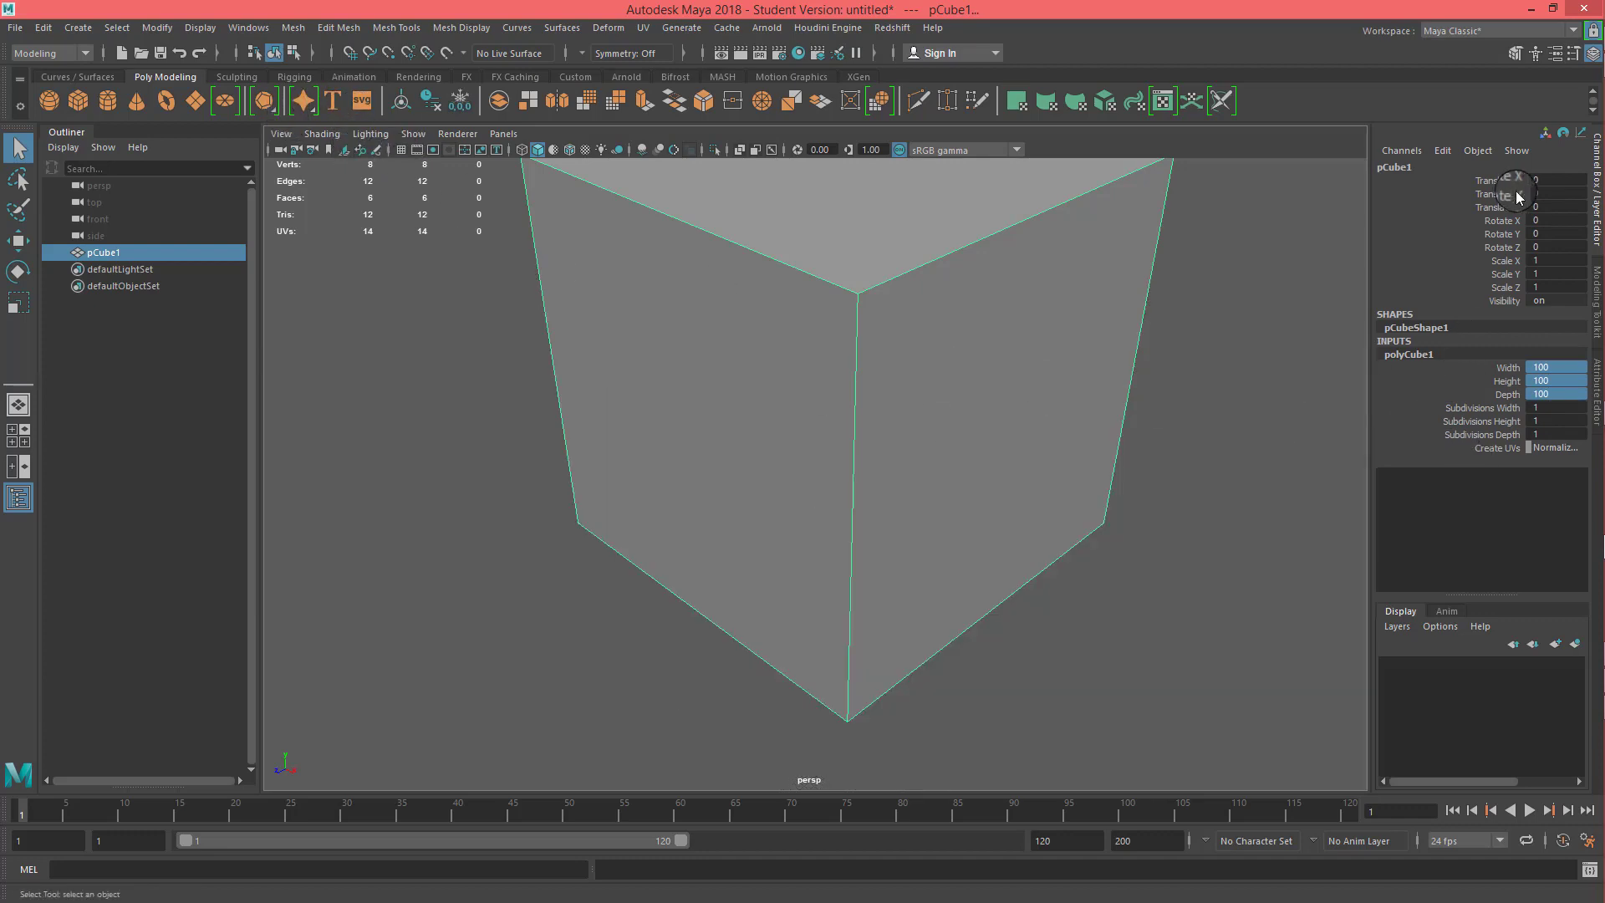
- Alternate between the cube's Attribute Editor and Channel Box, then collapse and expand the Attribute Editor, leaving it open
key("ctrl+a")
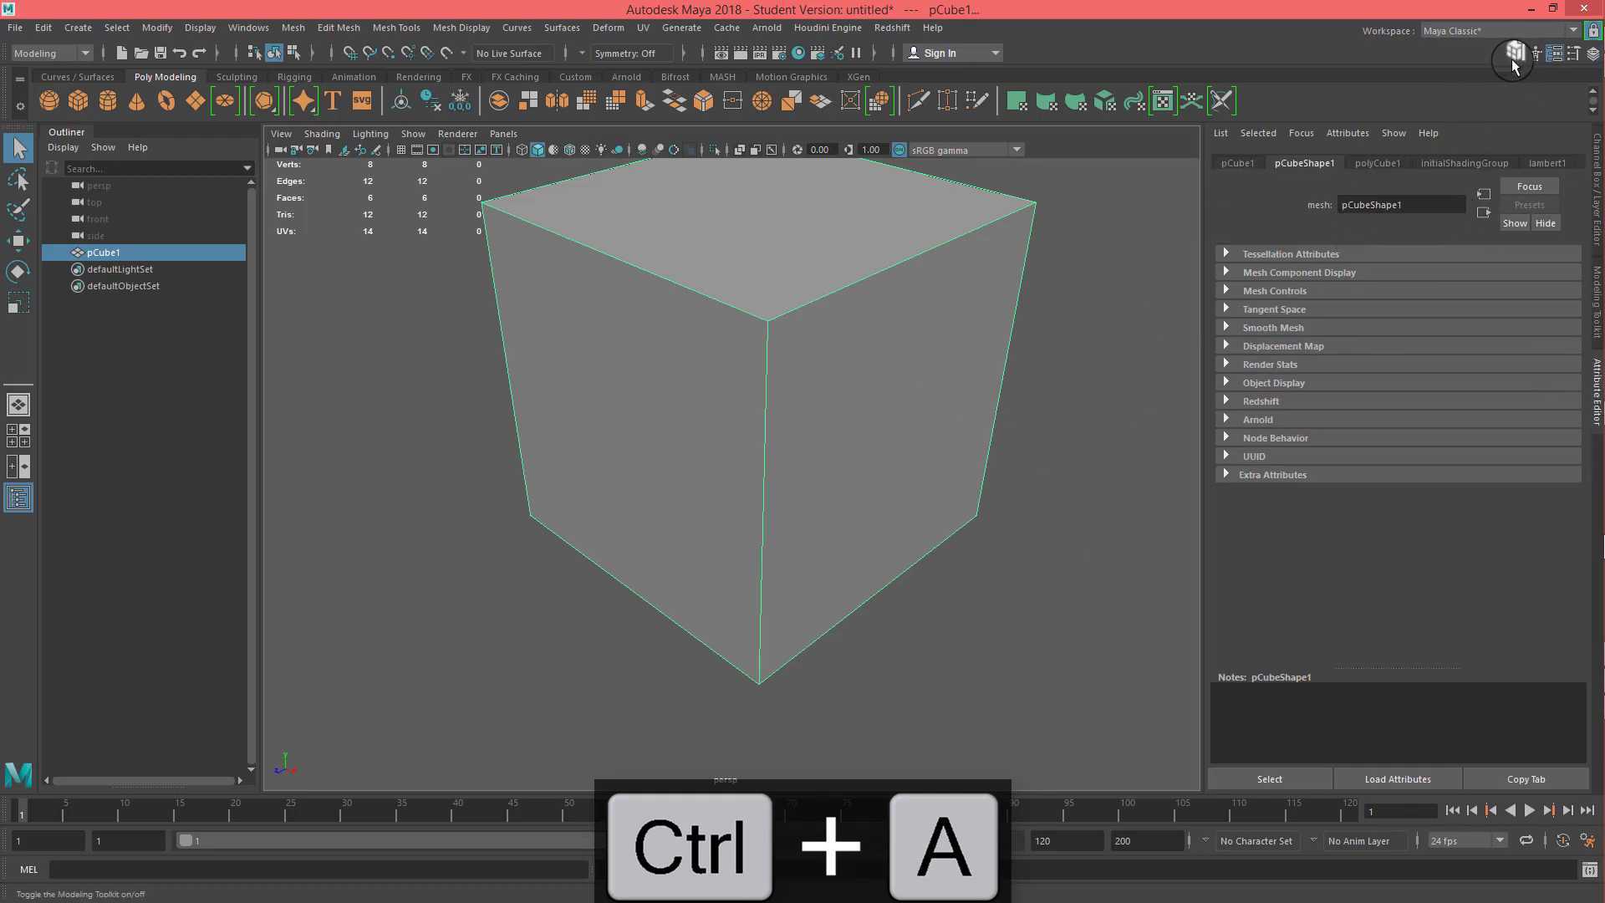
left_click(1594, 55)
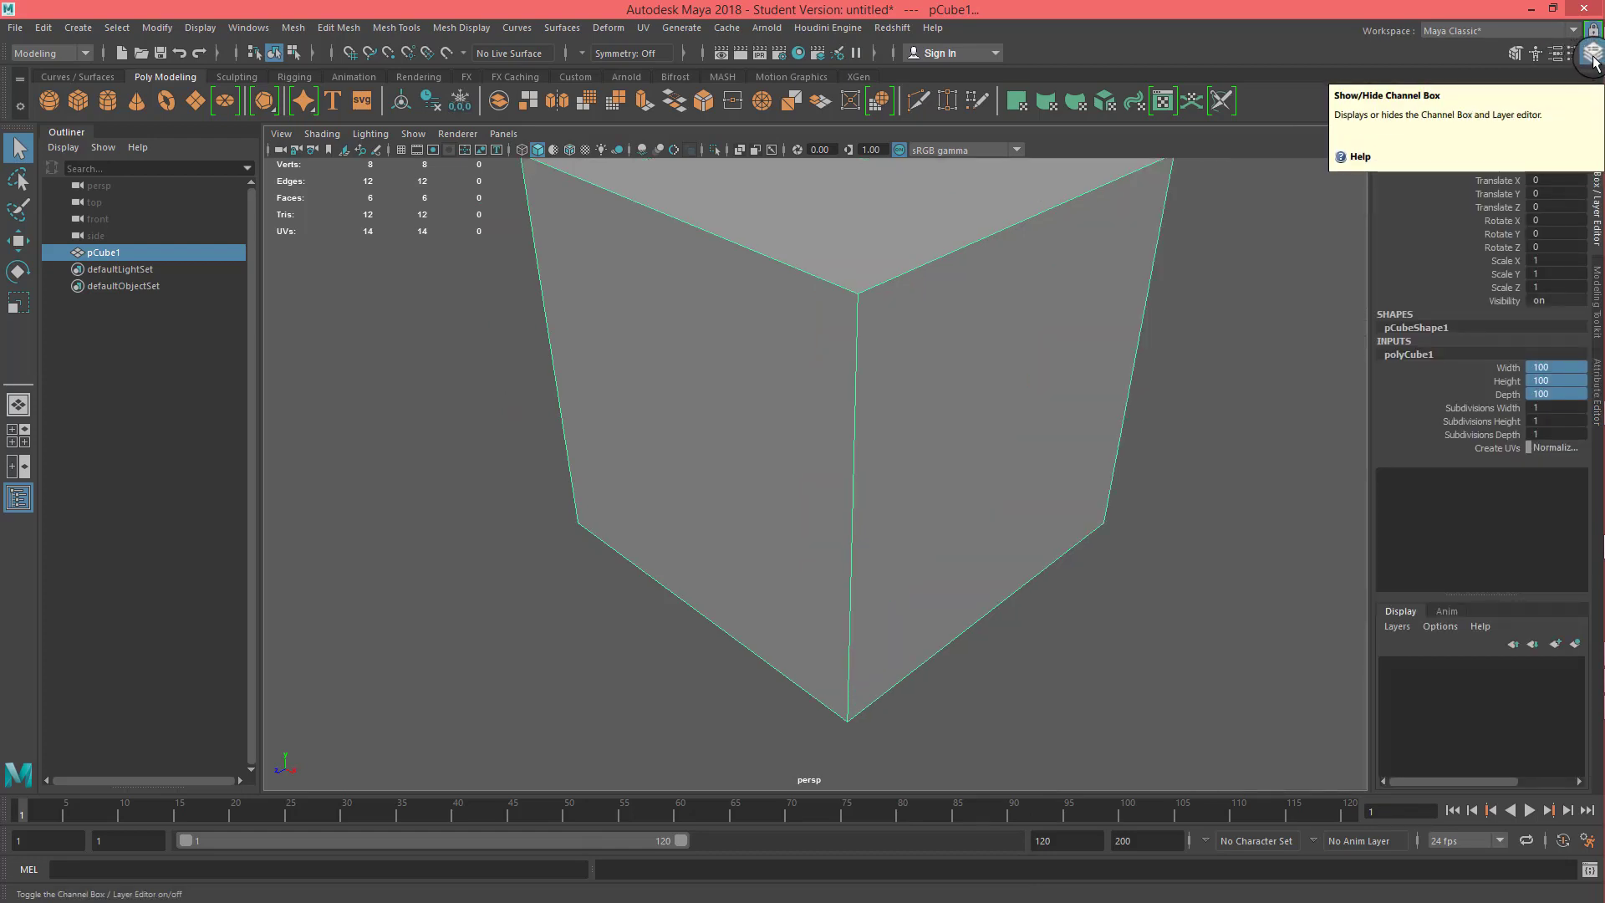
left_click(1557, 55)
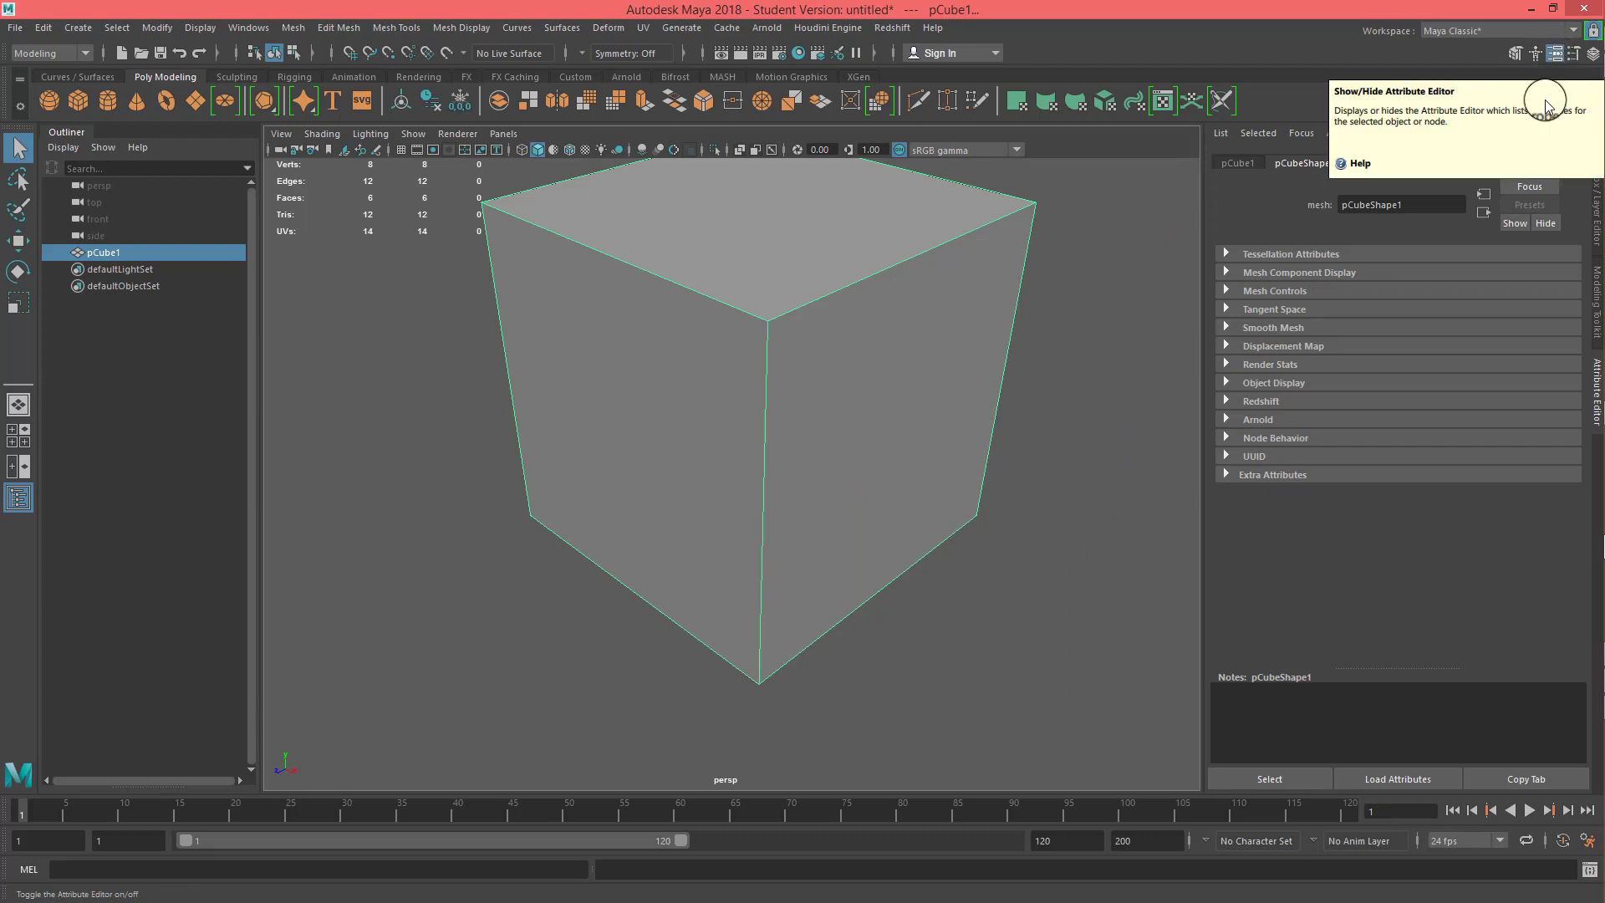
left_click(1599, 393)
left_click(1599, 396)
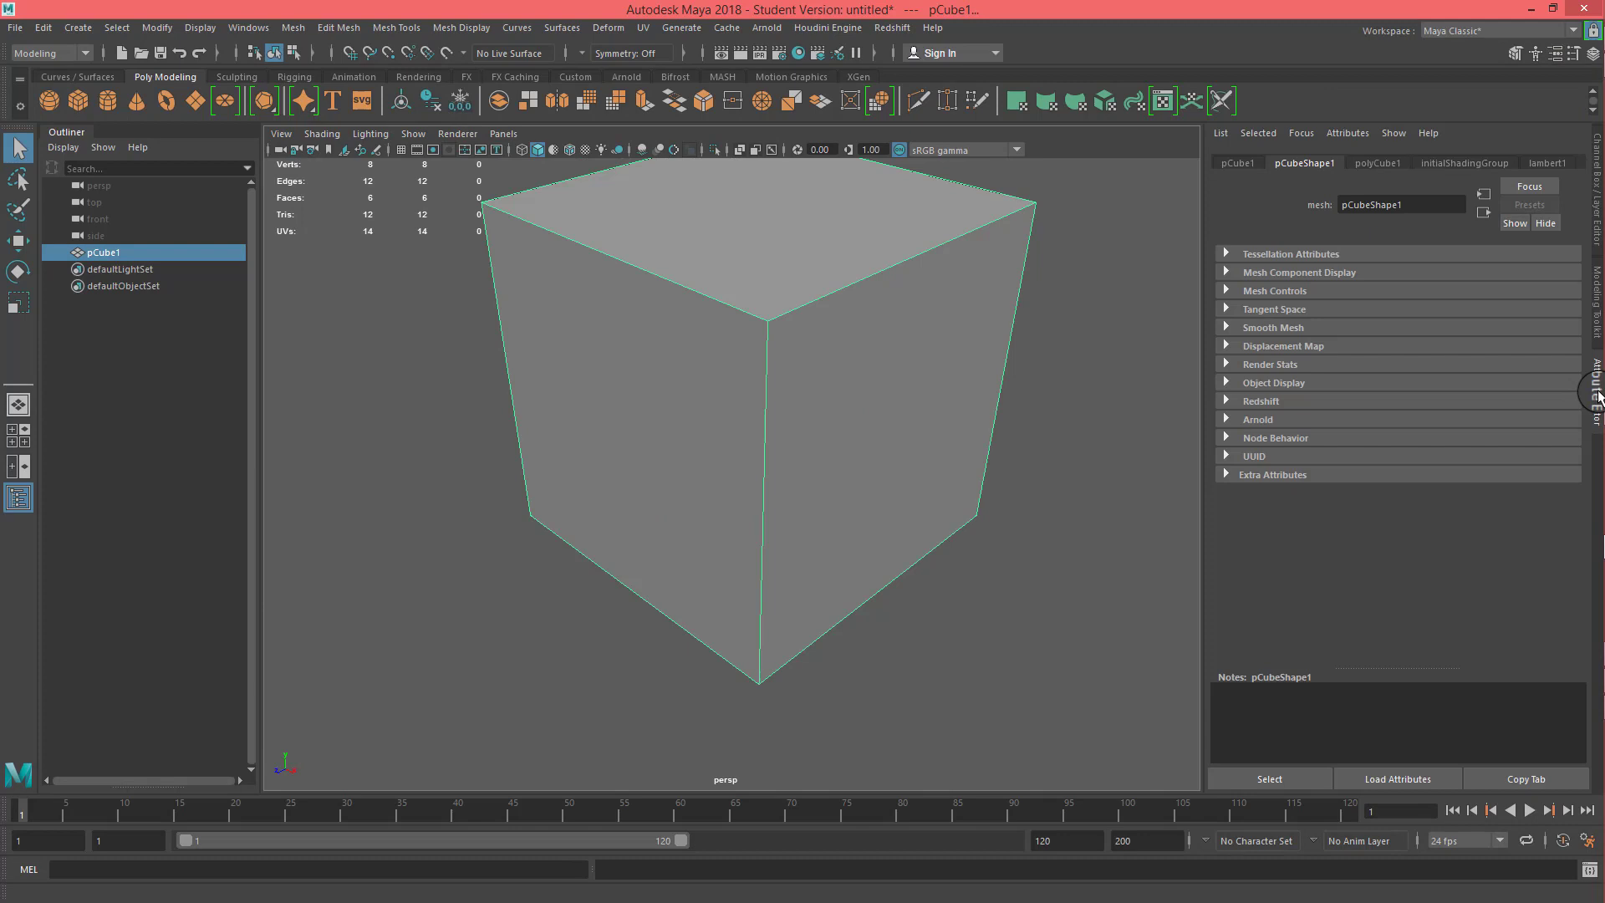
left_click(1598, 395)
left_click(1599, 396)
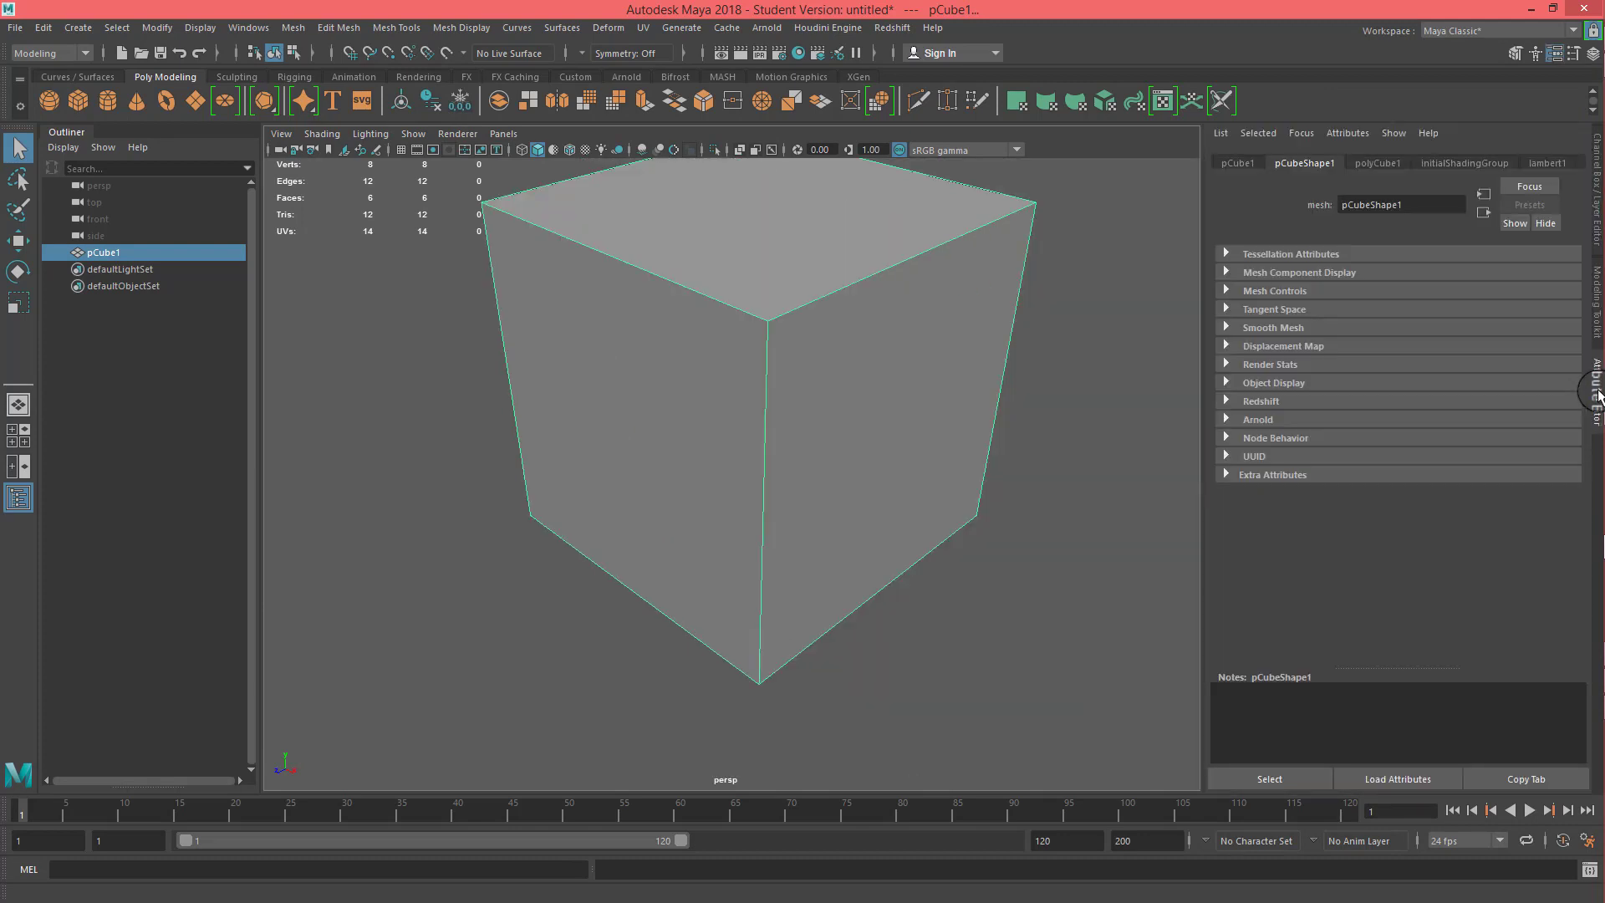
- Locate the Attribute Editor command among the general editors without running it
left_click(264, 28)
mouse_move(285, 87)
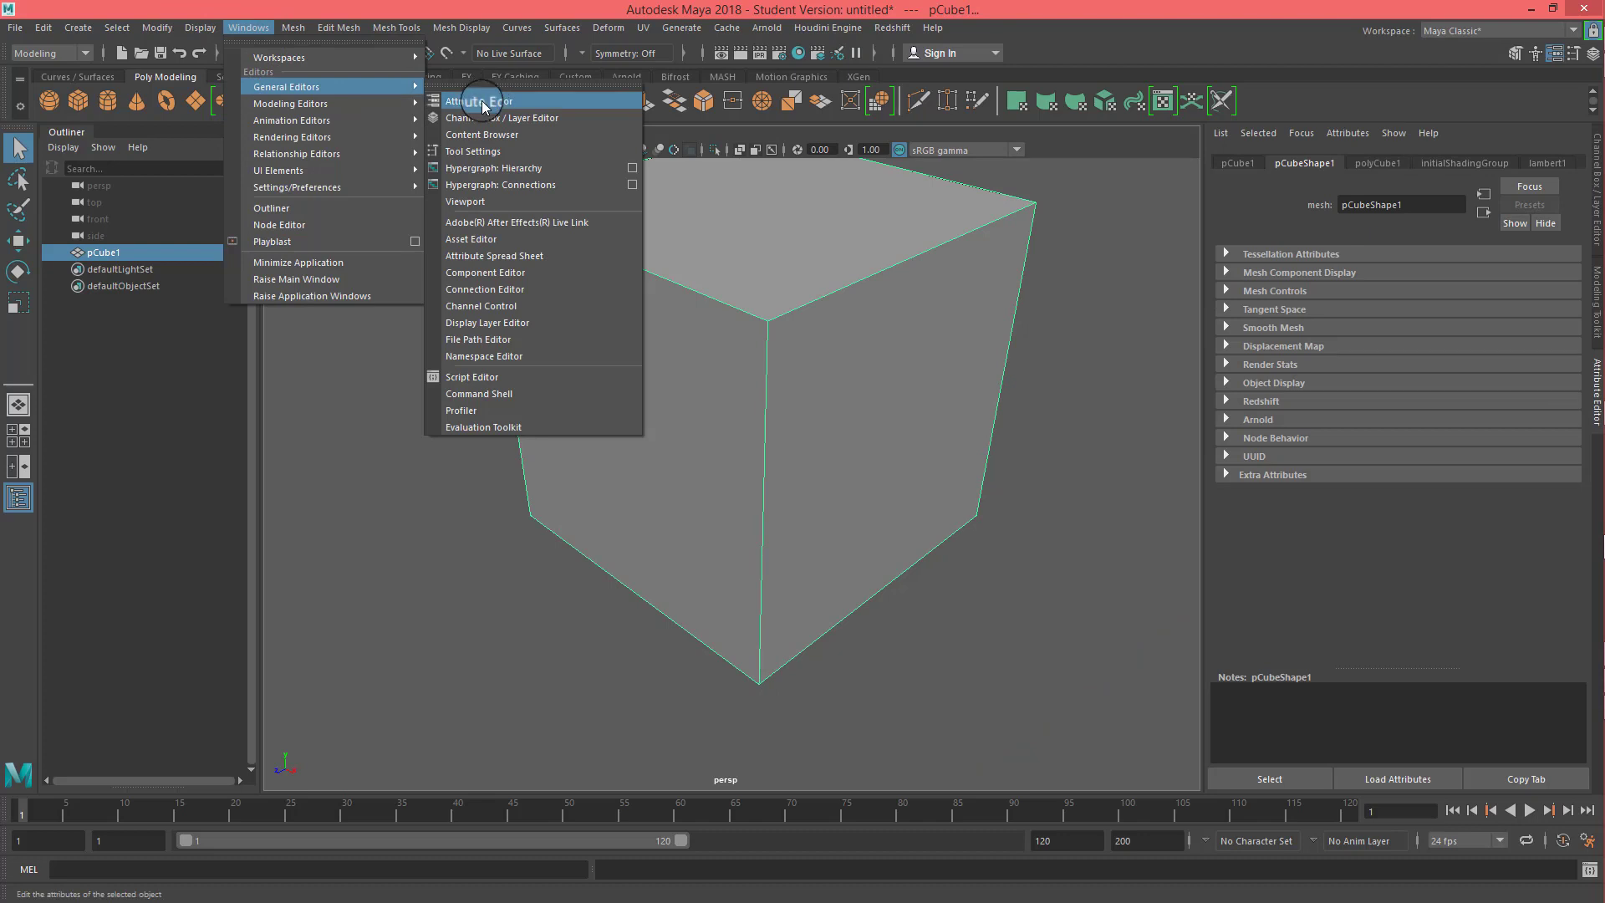
left_click(522, 28)
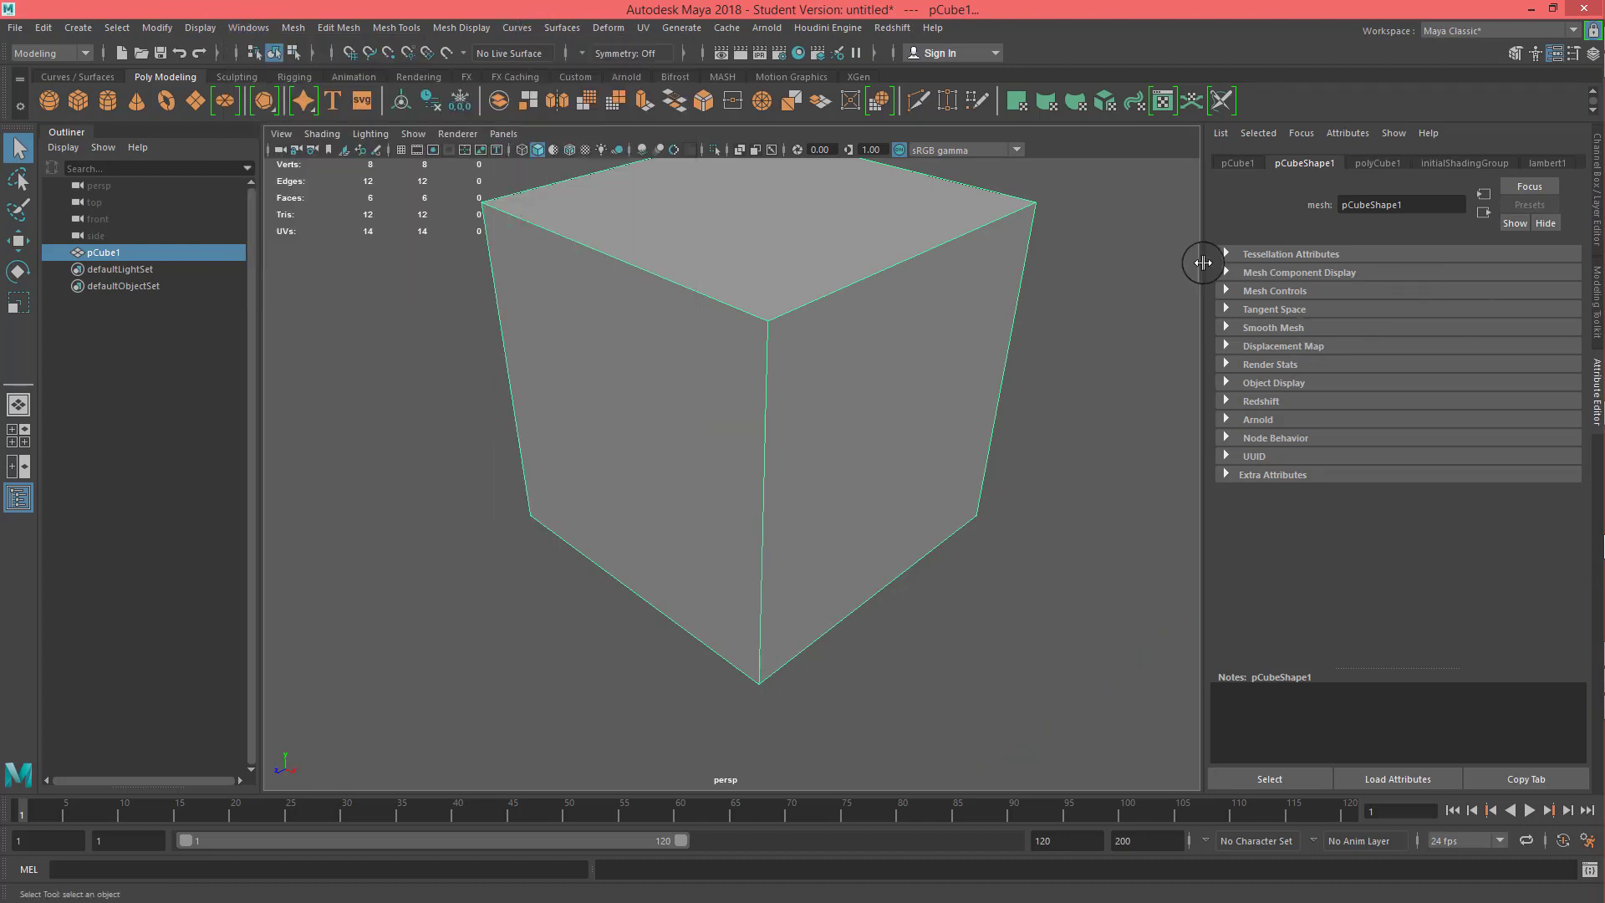
- Frame the whole cube and display the transform attributes of its pCube1 node
middle_click_drag(867, 320, 841, 473, "alt")
right_click_drag(841, 473, 870, 455, "alt")
left_click(1232, 169)
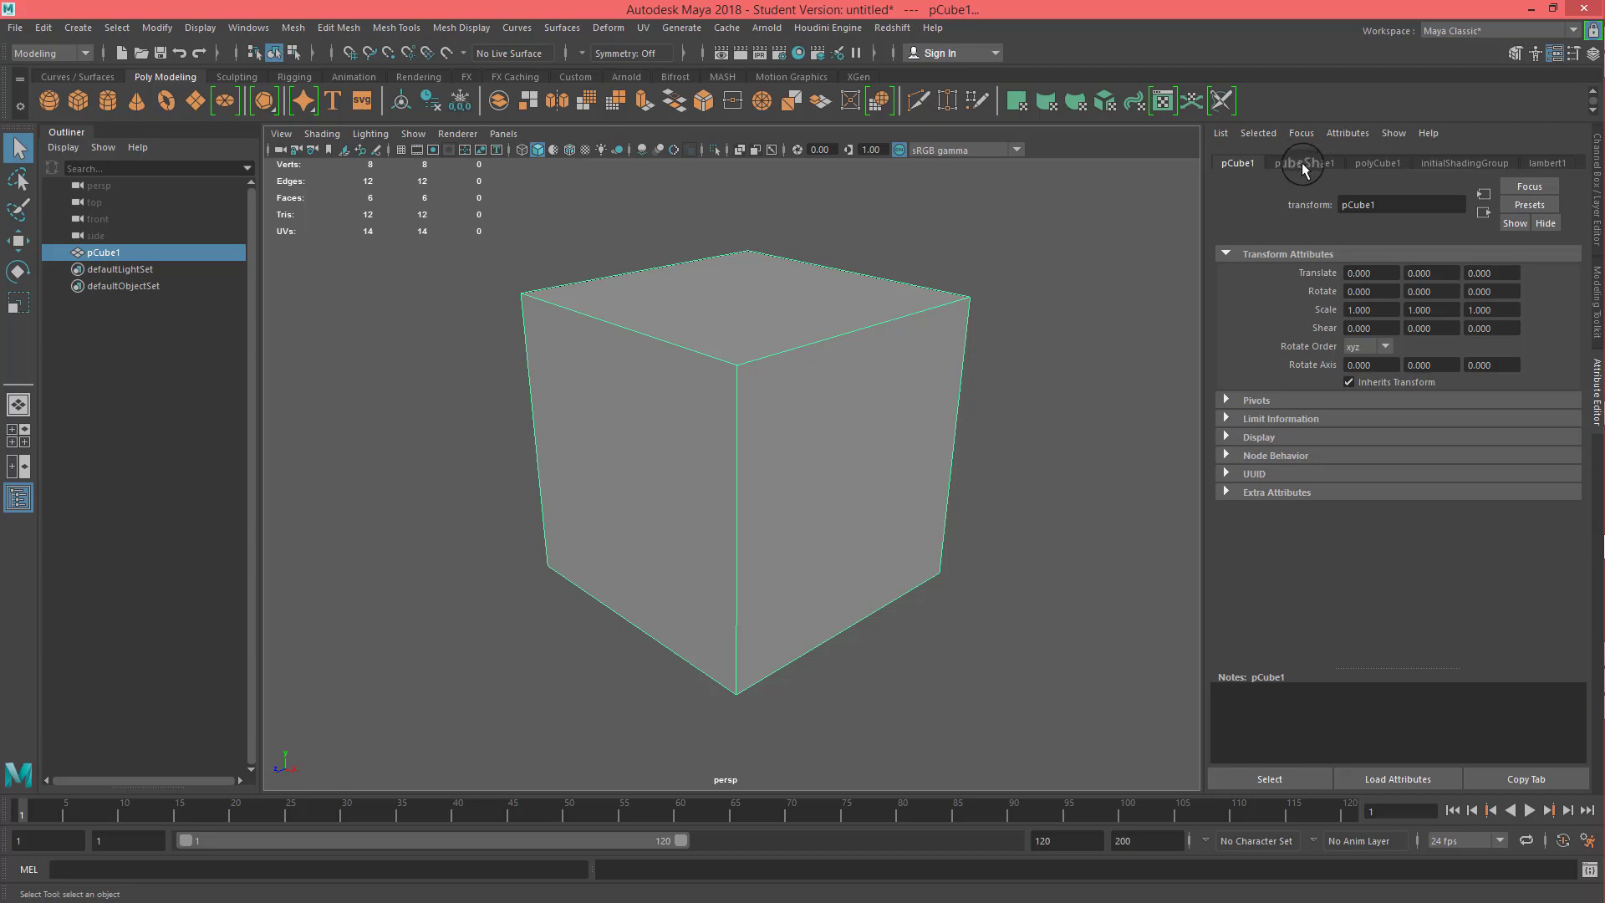
- Examine the attributes of the cube's shape, polyCube1, initialShadingGroup and lambert1 nodes, returning to the pCube1 transform node
left_click(1304, 164)
left_click(1378, 164)
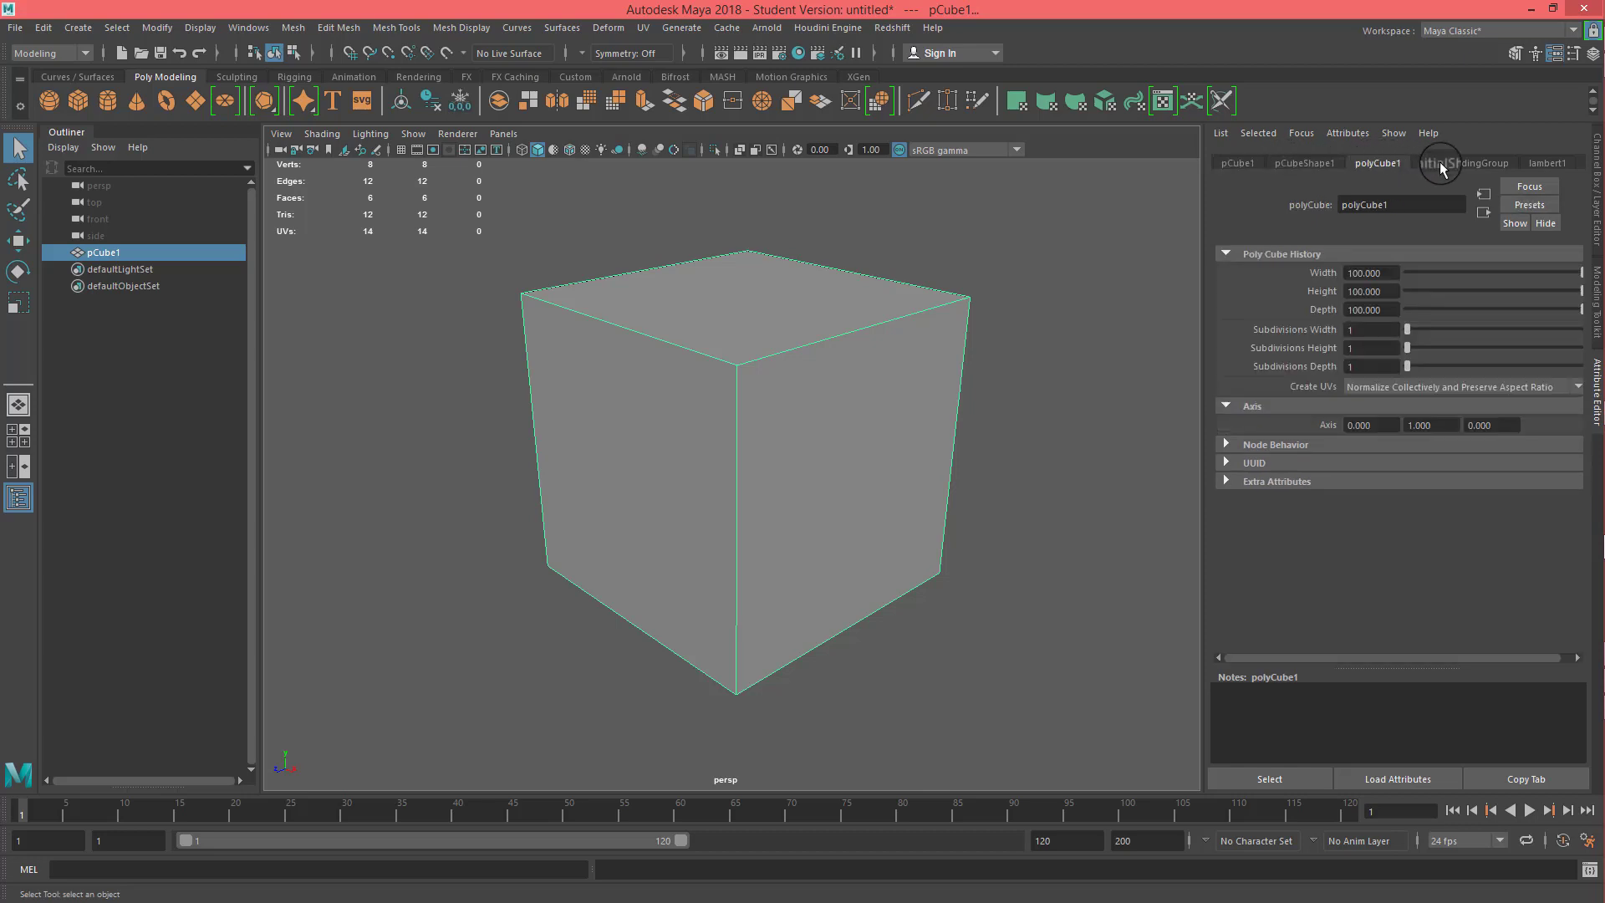
left_click(1441, 165)
left_click(1547, 163)
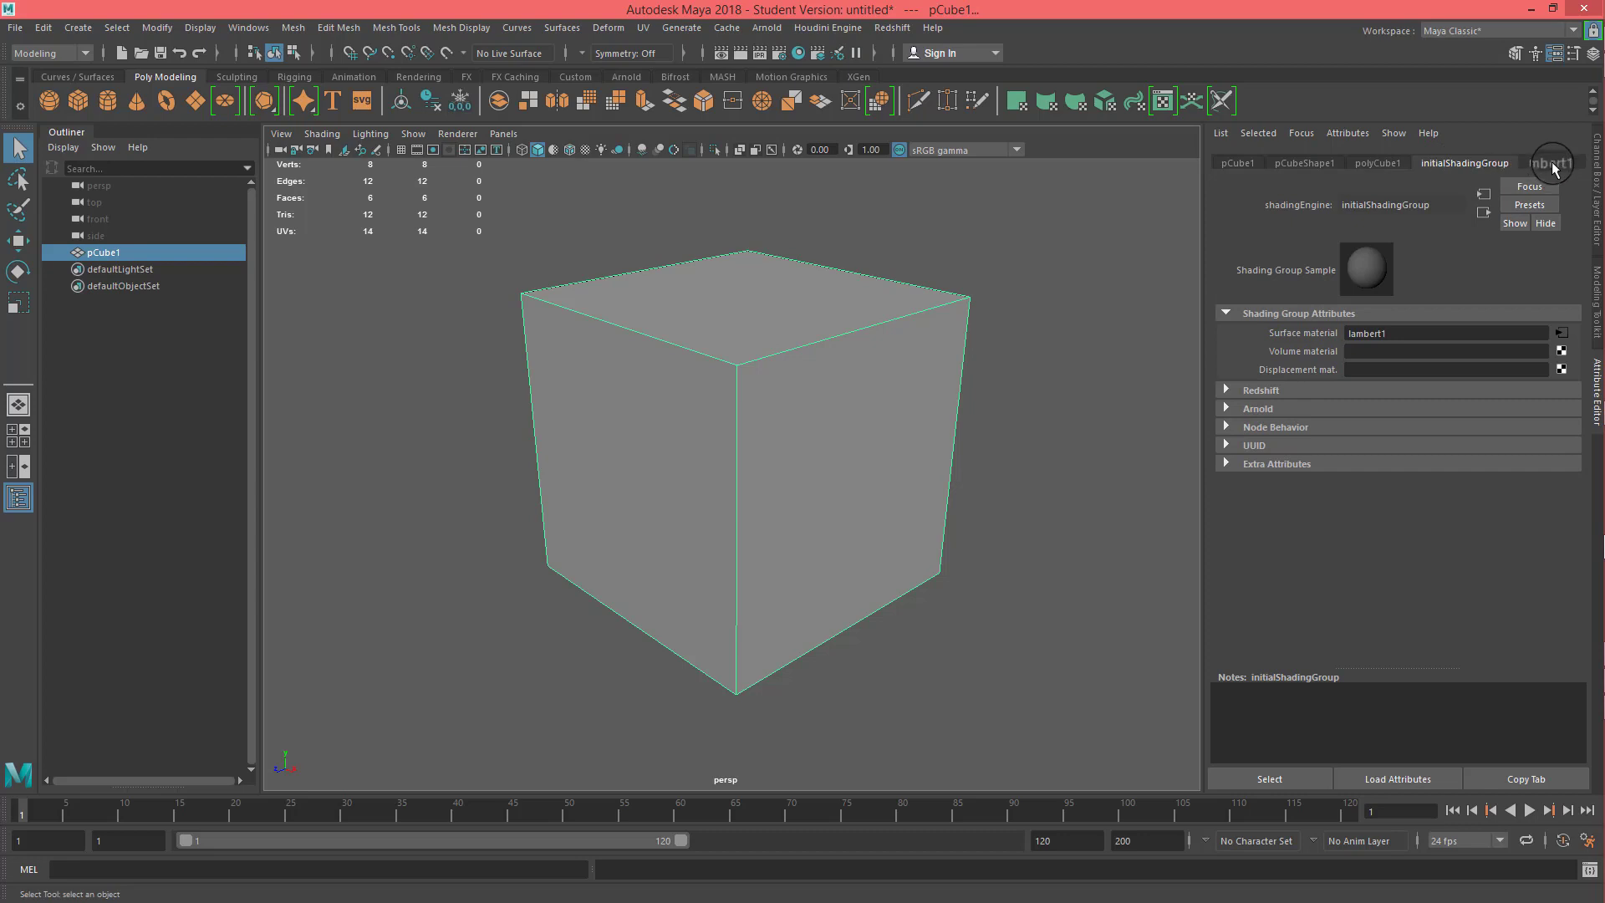
left_click(1241, 165)
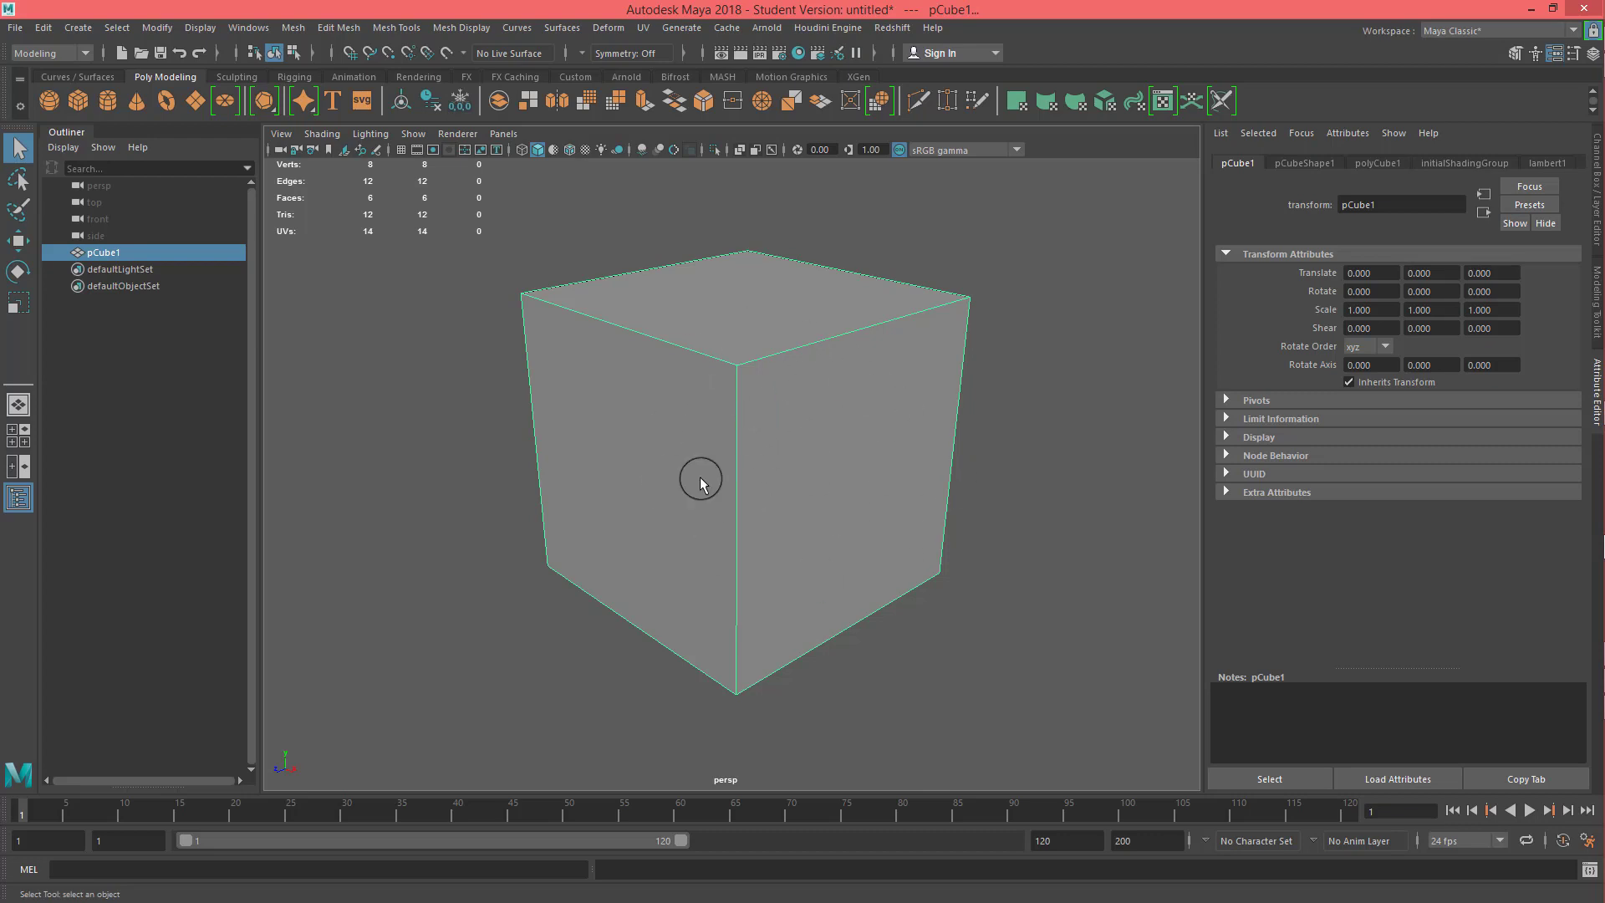
left_click(1292, 167)
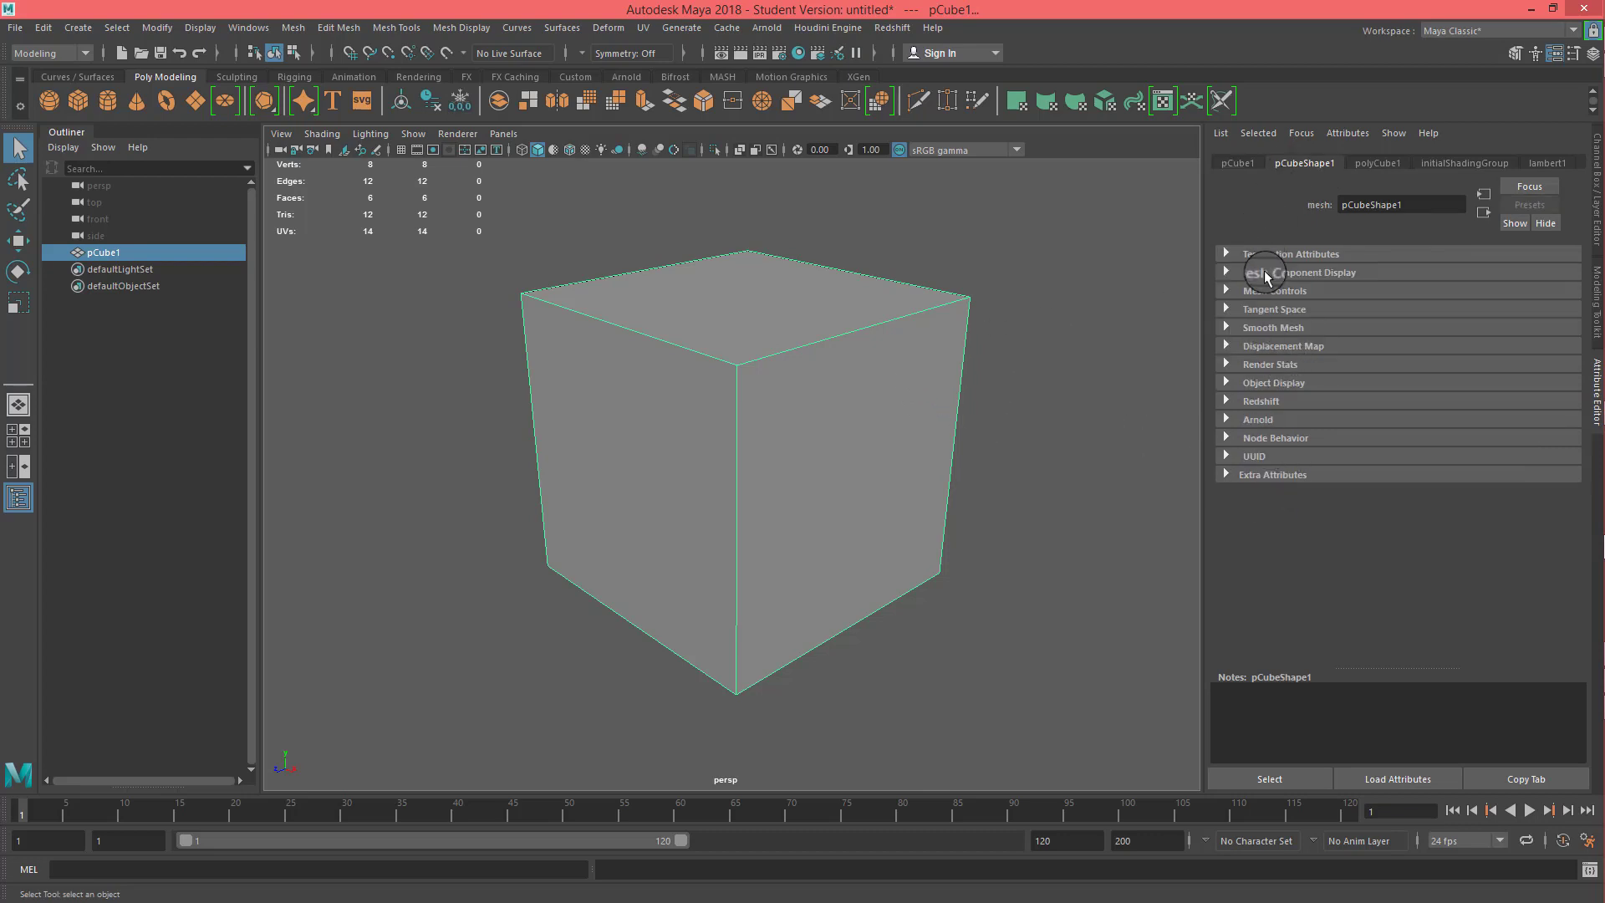
left_click(1236, 160)
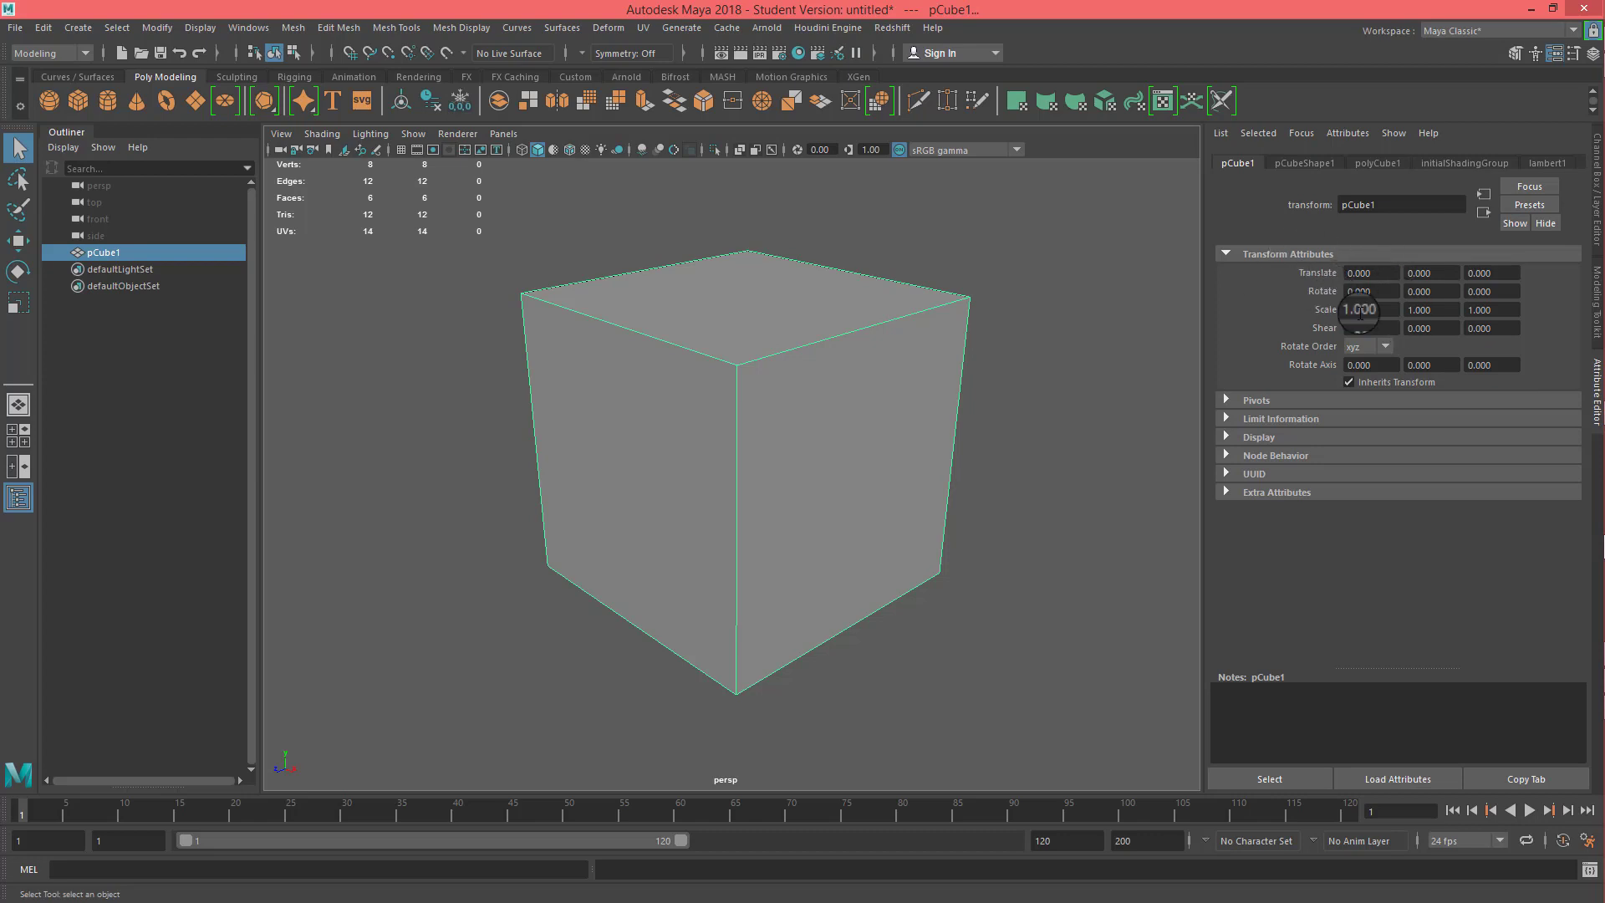
- Show the cube's rotate and scale pivots in wireframe display, and hide both pivots again
left_click(1246, 402)
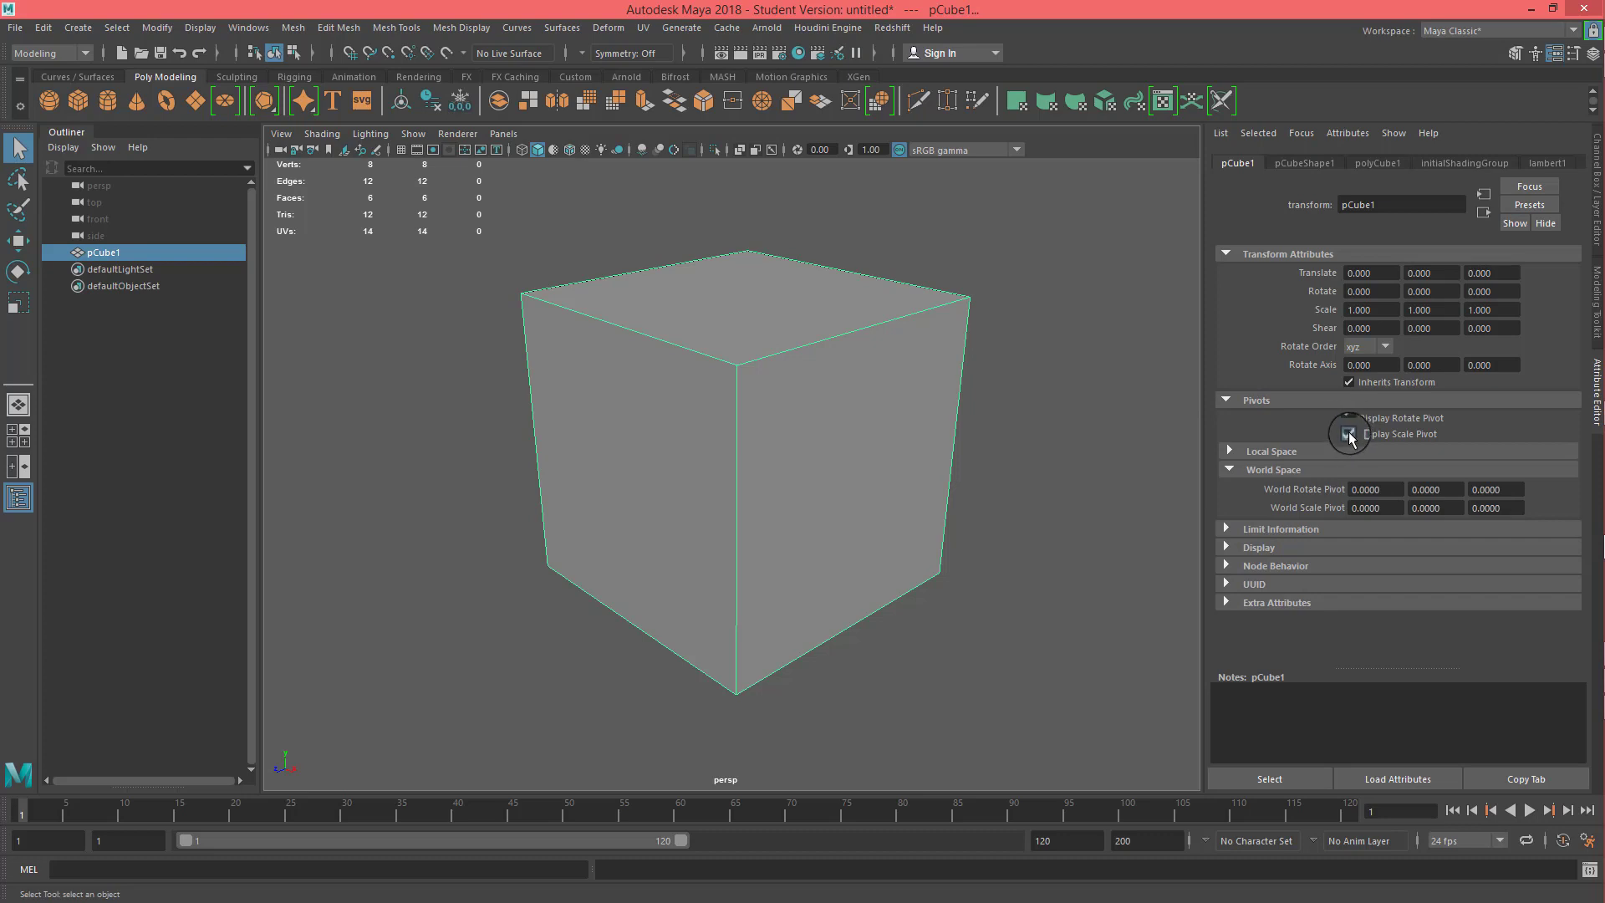
left_click(1349, 418)
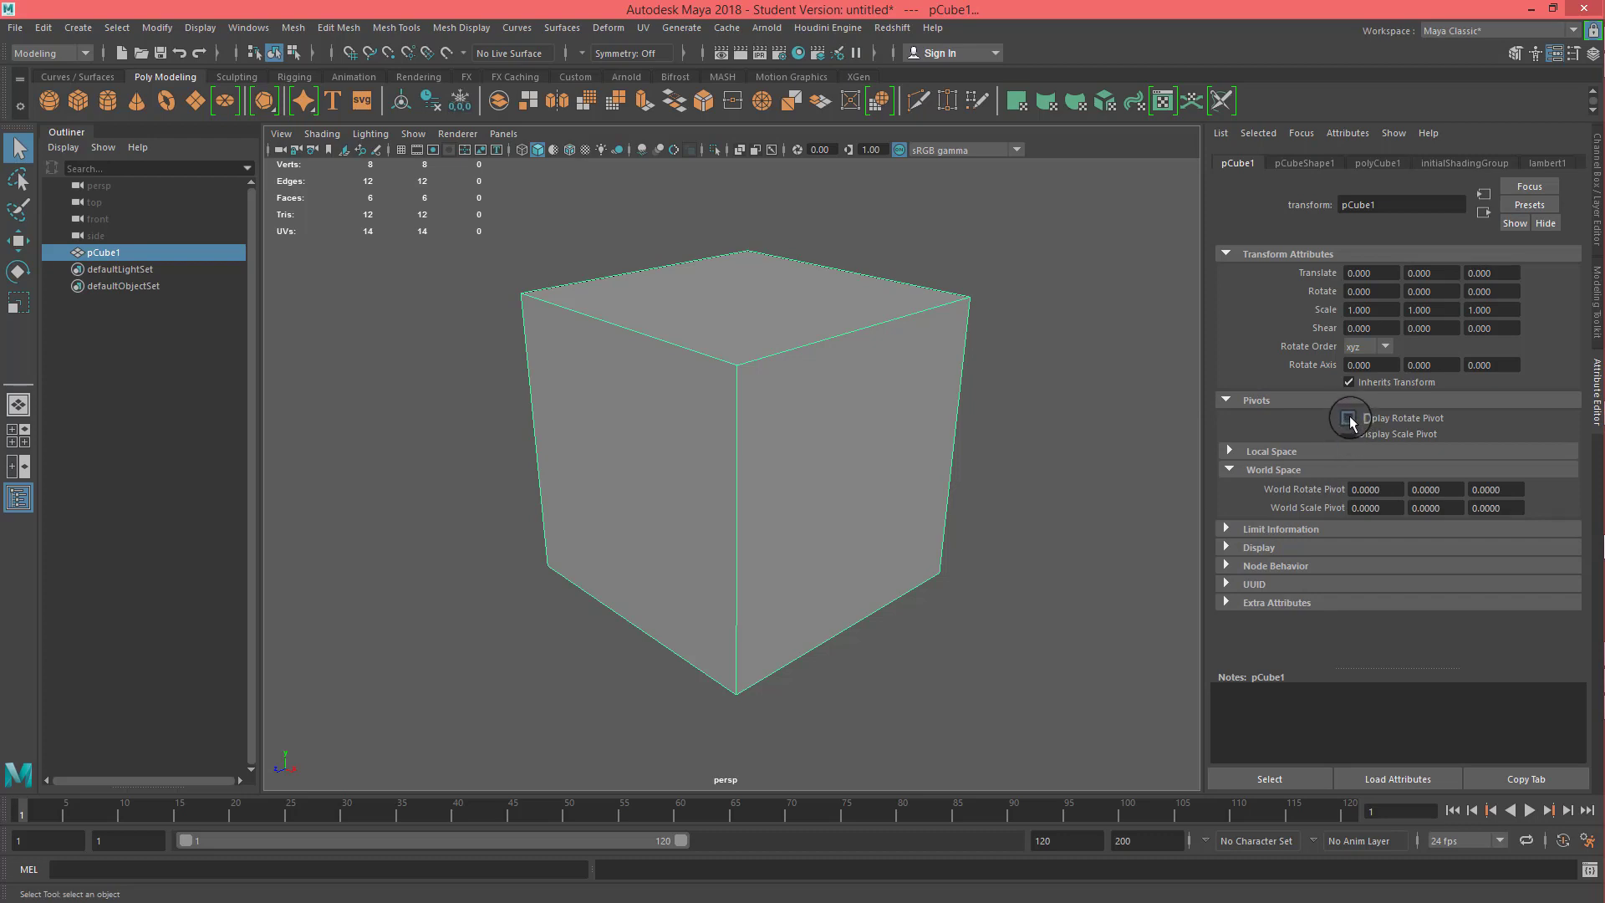
key("4")
left_click(1348, 418)
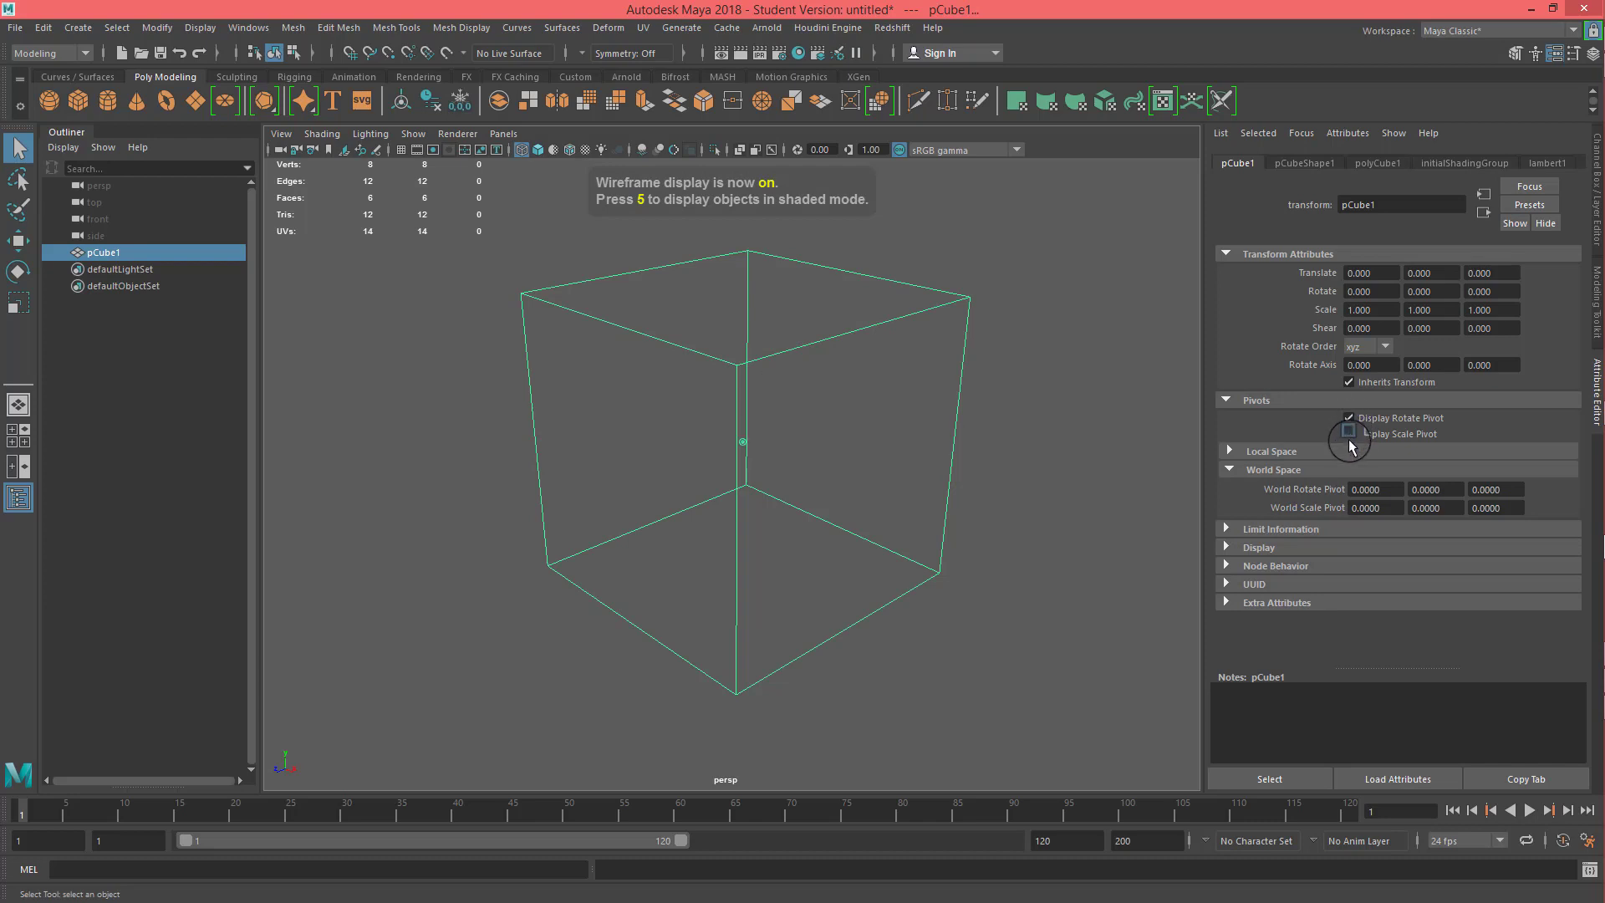
left_click(1349, 434)
left_click_drag(964, 444, 886, 453, "alt")
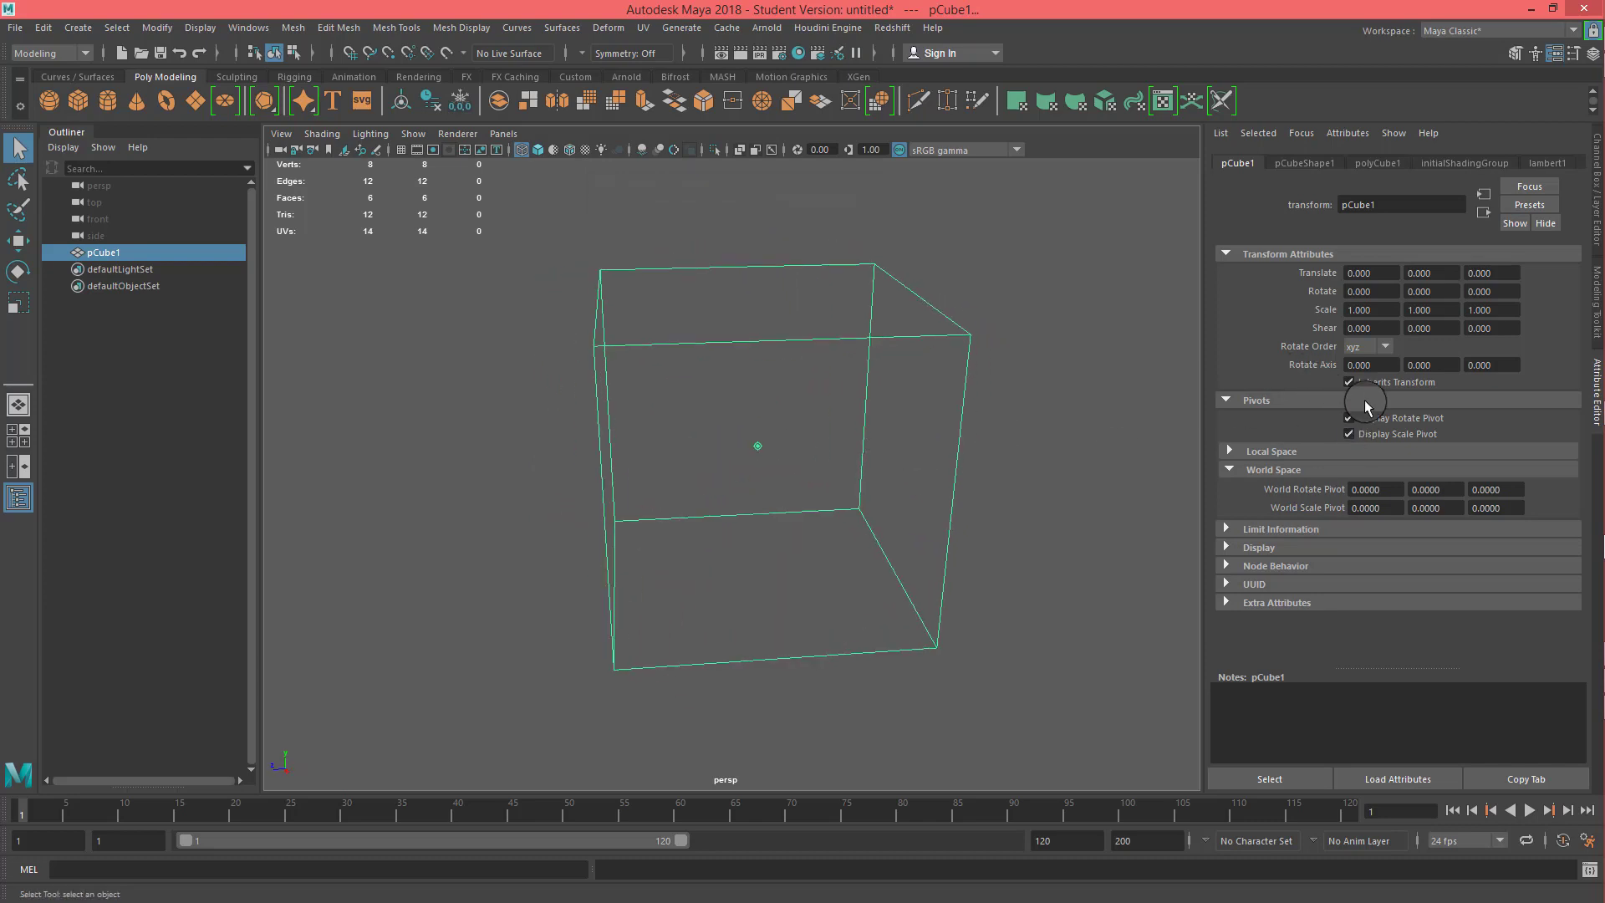
left_click(1349, 434)
left_click(1351, 417)
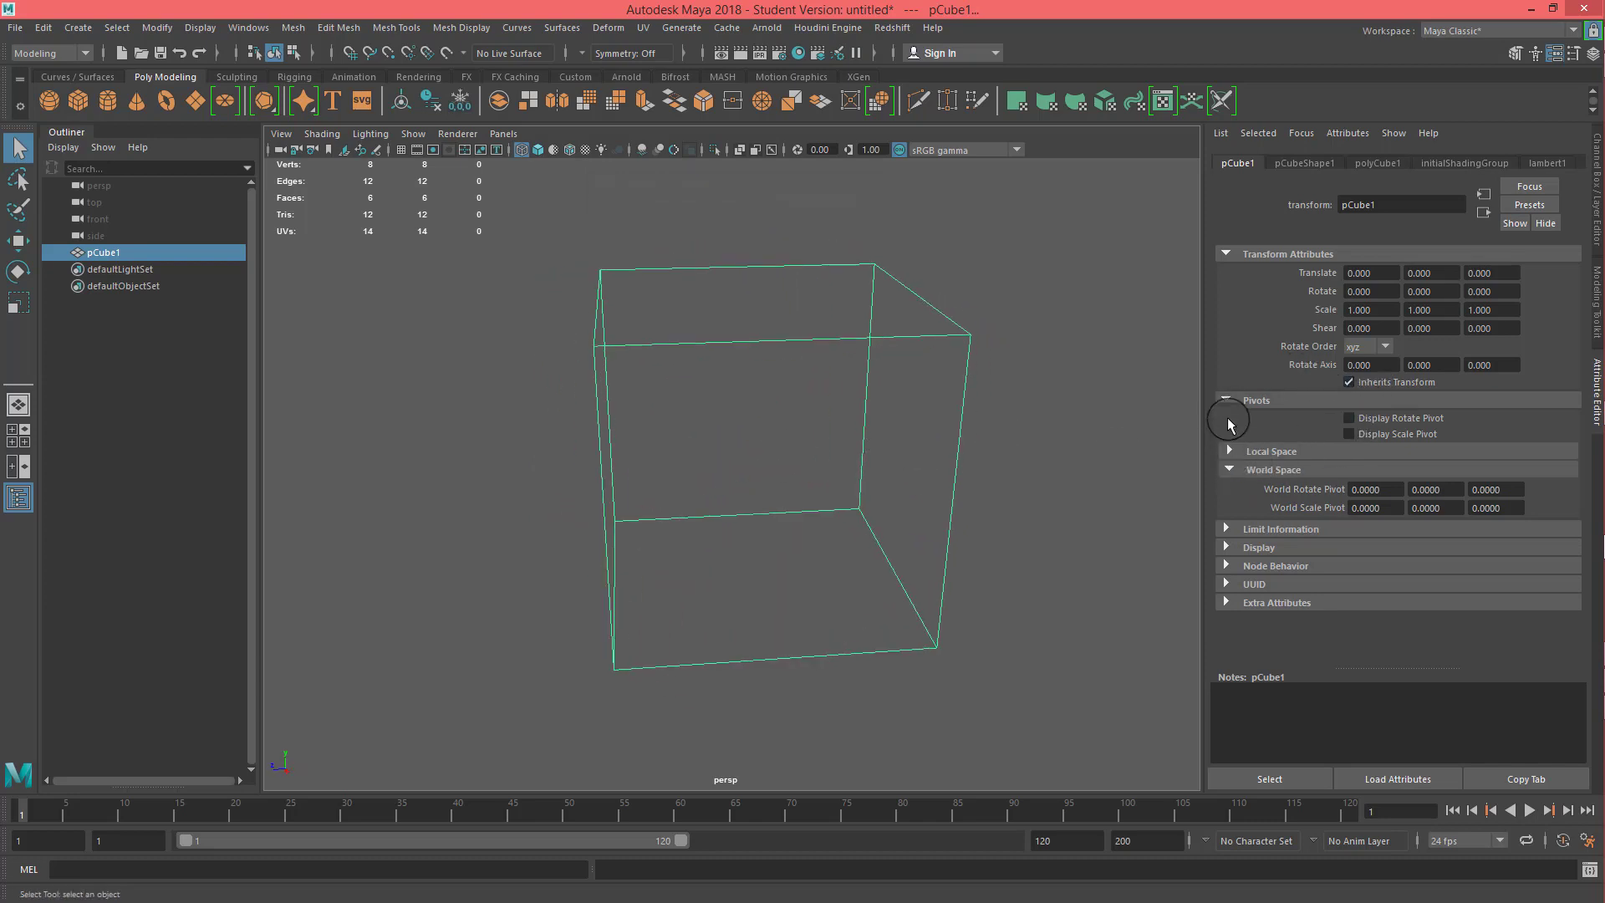
- Examine the Local Space and World Space pivot attributes of pCube1, and collapse the Pivots section
left_click(1227, 400)
left_click(1228, 401)
left_click(1240, 451)
left_click(1237, 449)
left_click(1231, 470)
left_click(1225, 475)
left_click(1227, 468)
left_click(1227, 400)
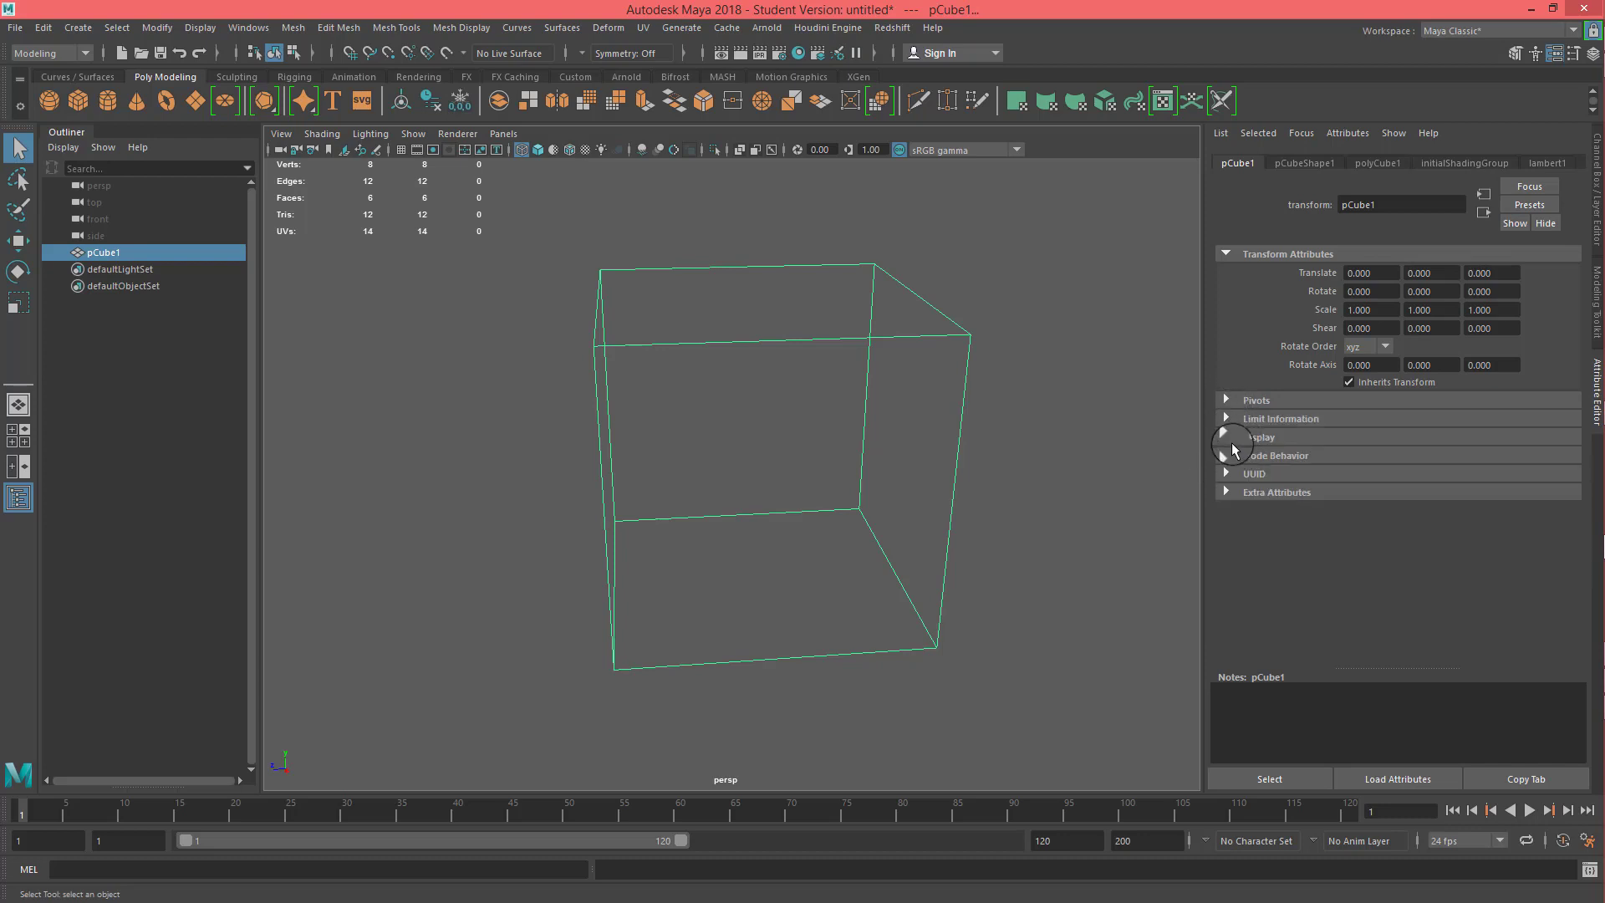
- Switch the cube's Visibility off and back on in its Display attributes, and restore shaded viewport display
left_click(1227, 440)
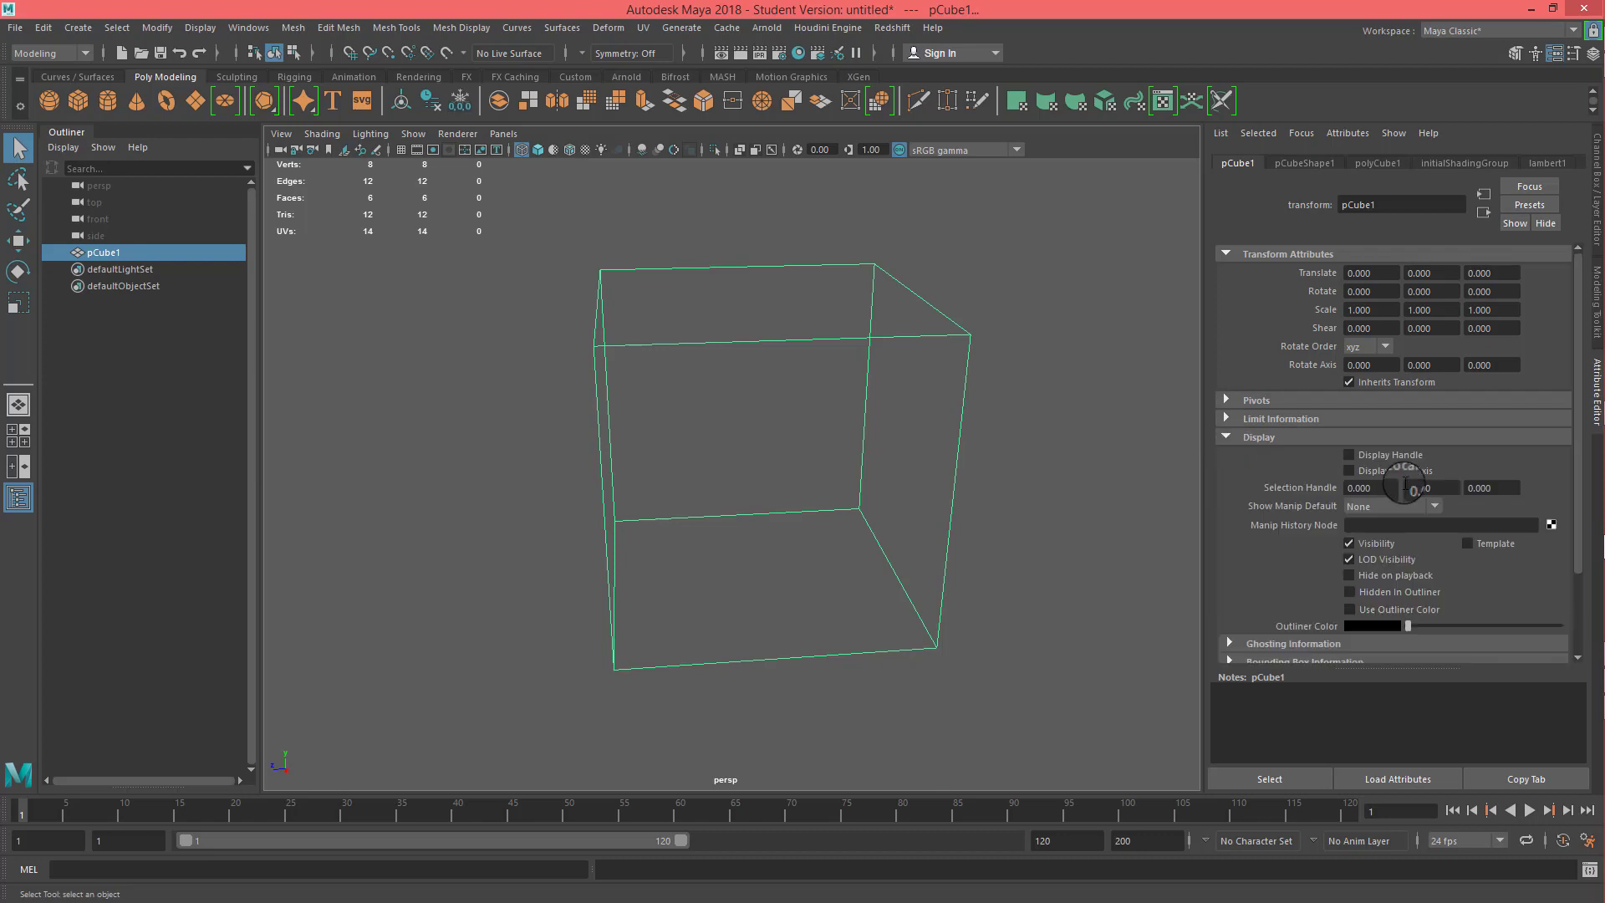
left_click(1349, 543)
left_click(1349, 545)
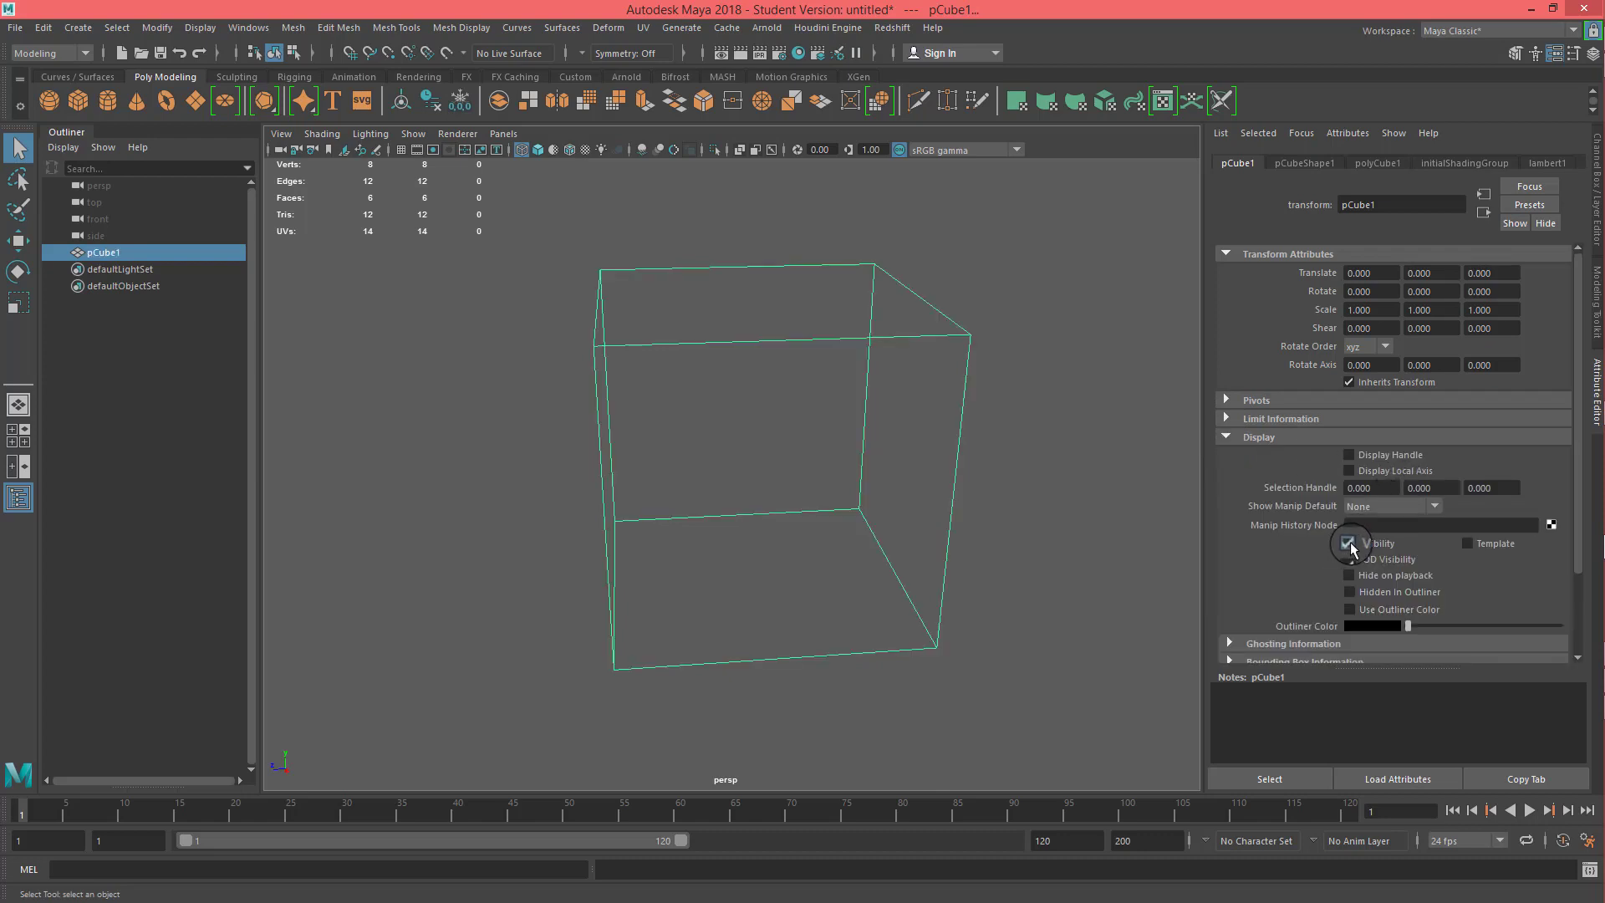
key("5")
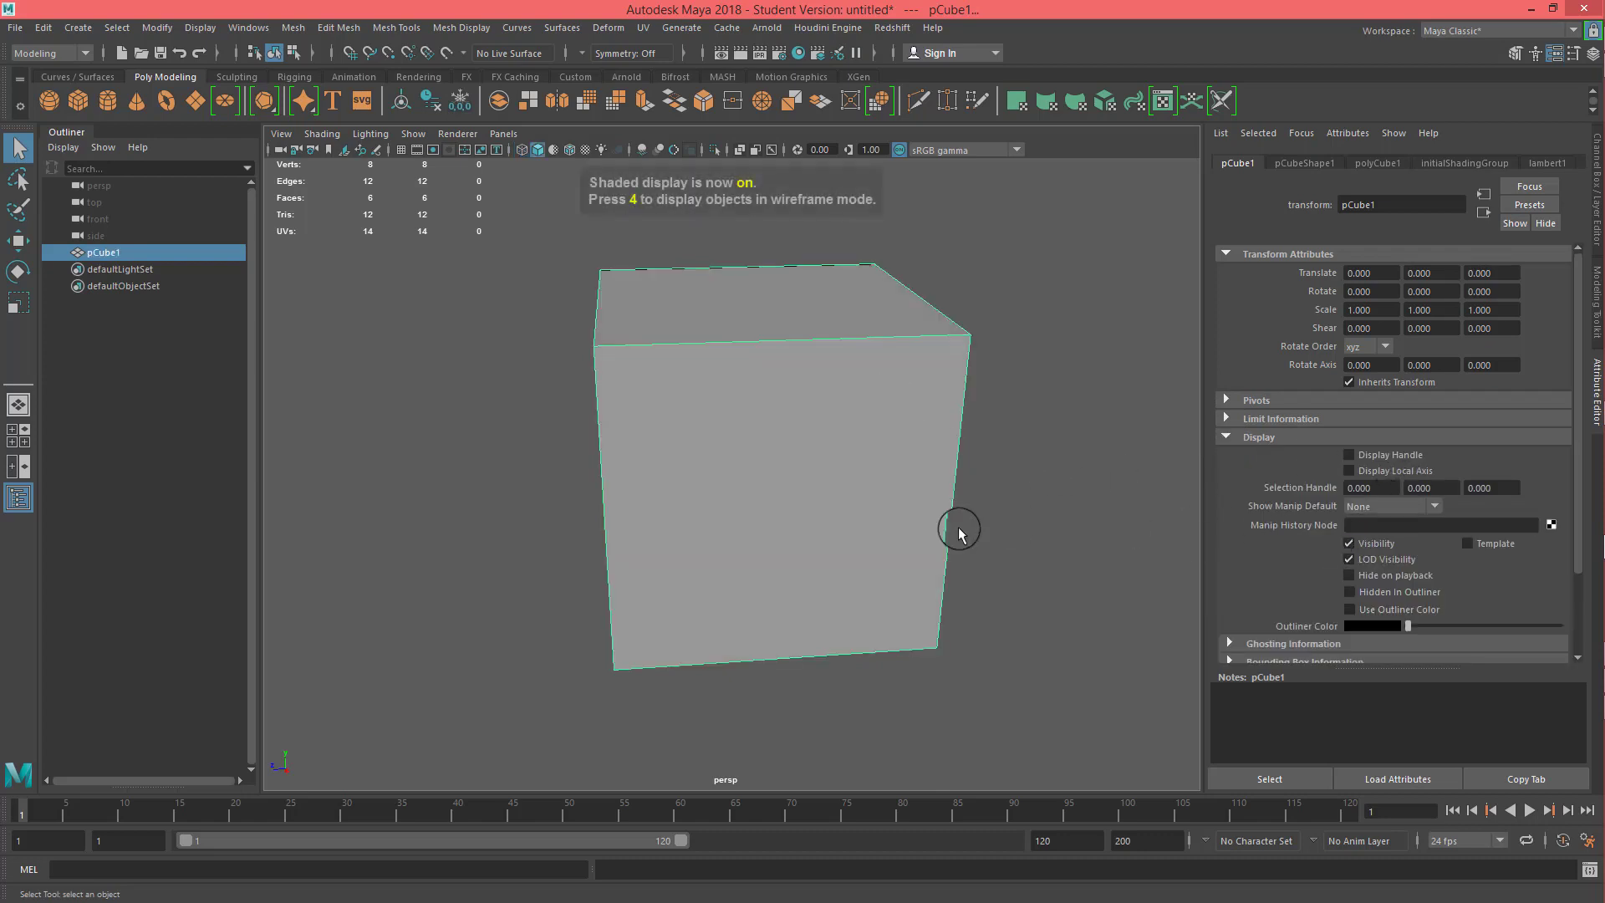
left_click_drag(953, 530, 985, 591, "alt")
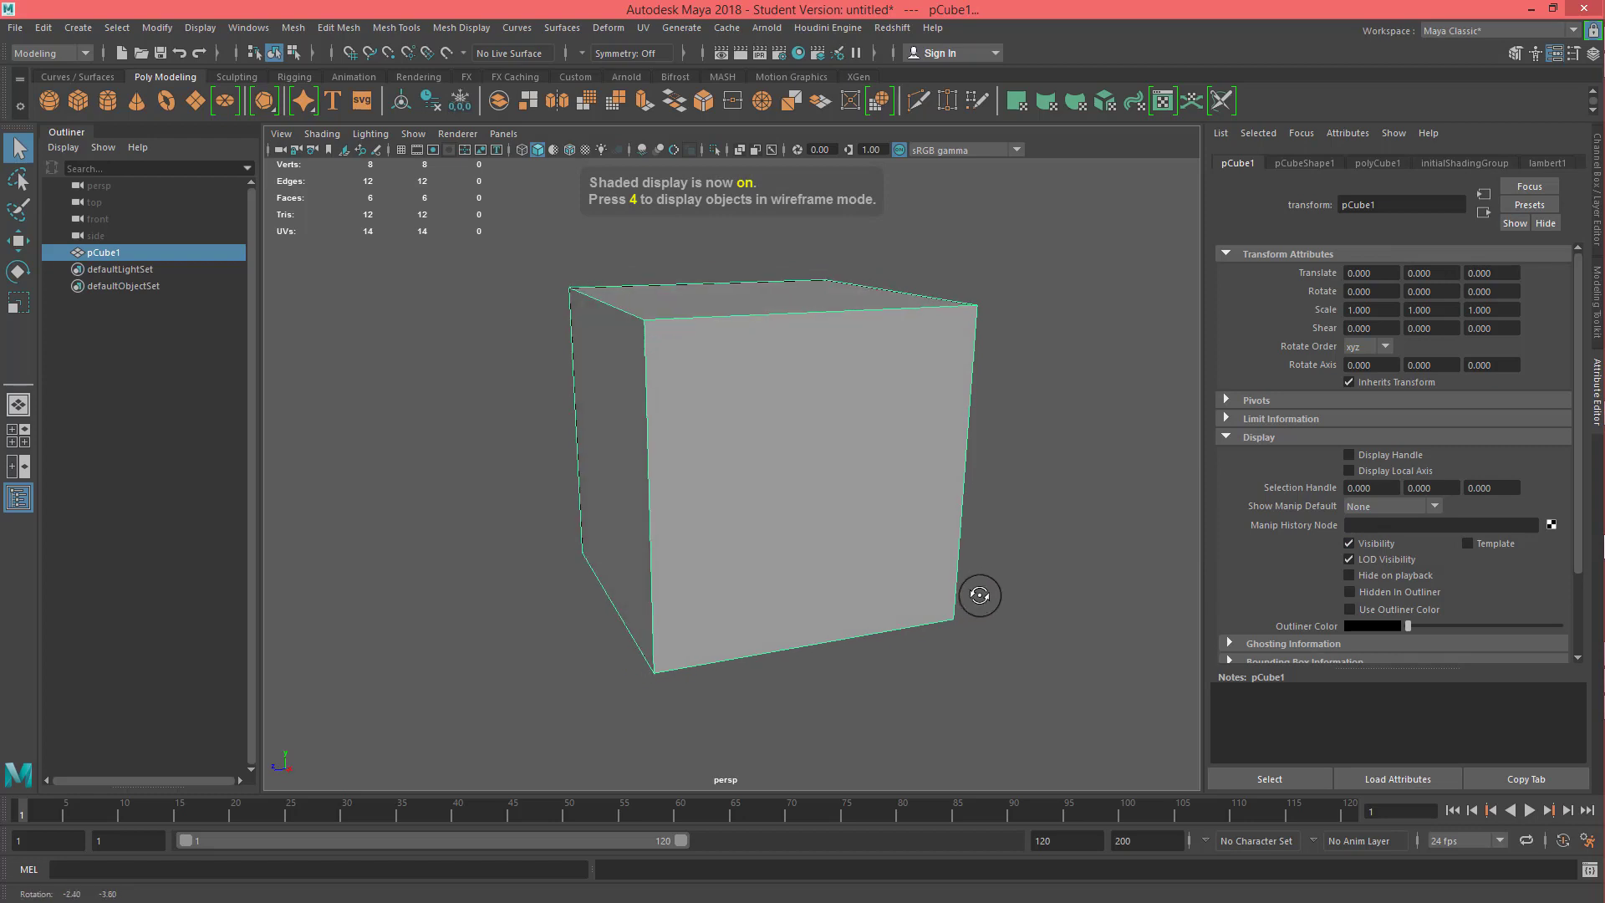
left_click(1226, 436)
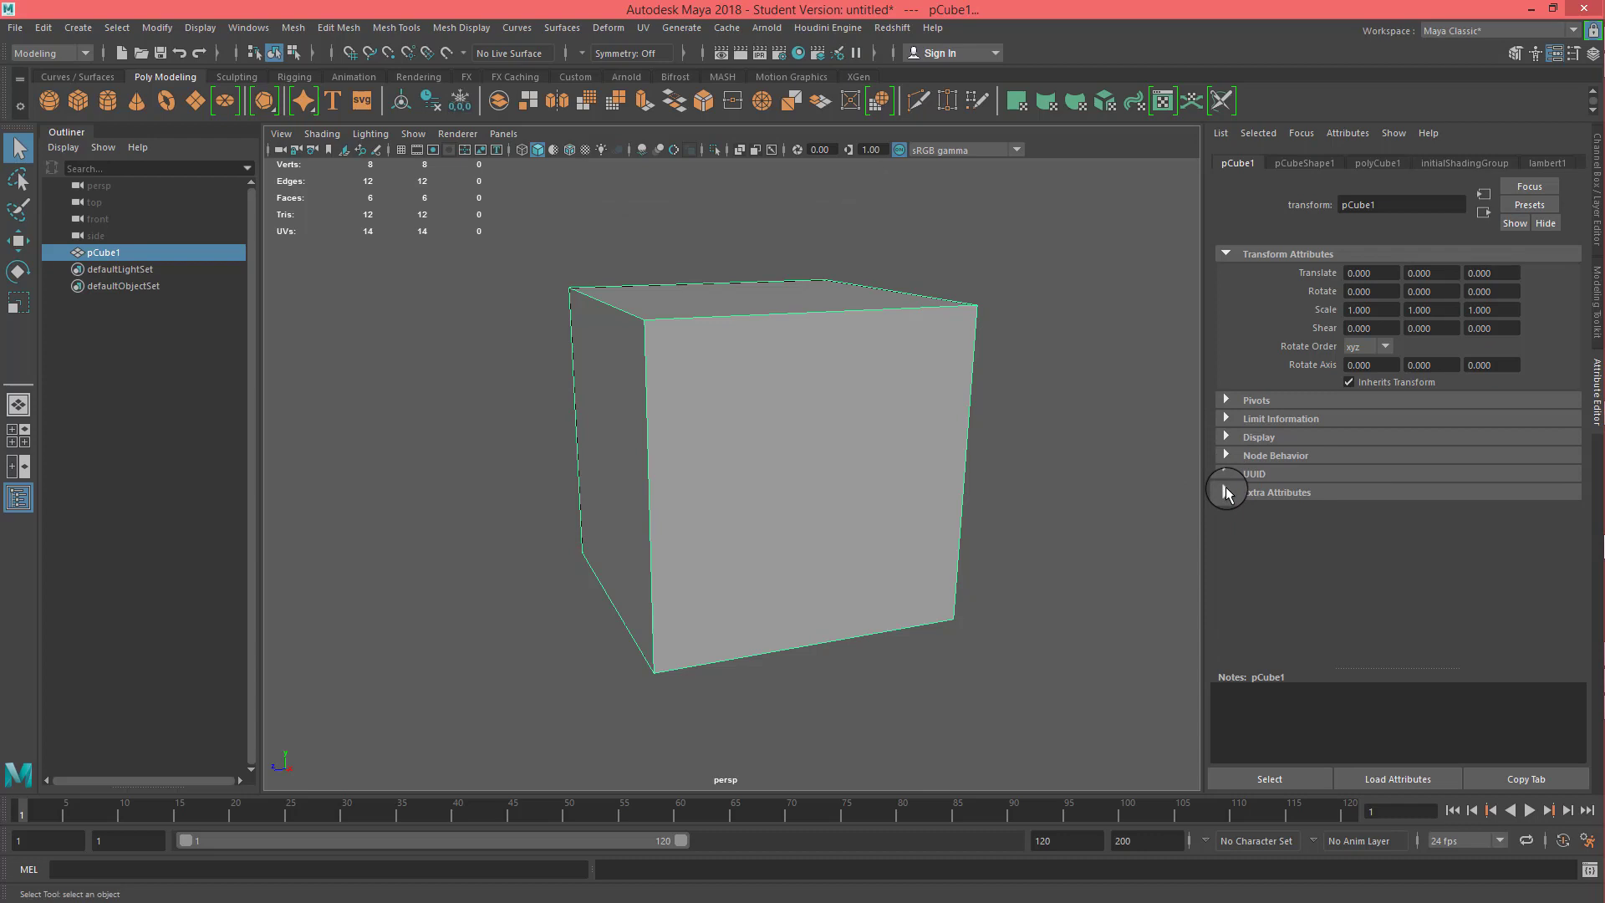
- Compare the transform attributes of pCube1 with the mesh attribute sections of the pCubeShape1 node
left_click(1256, 241)
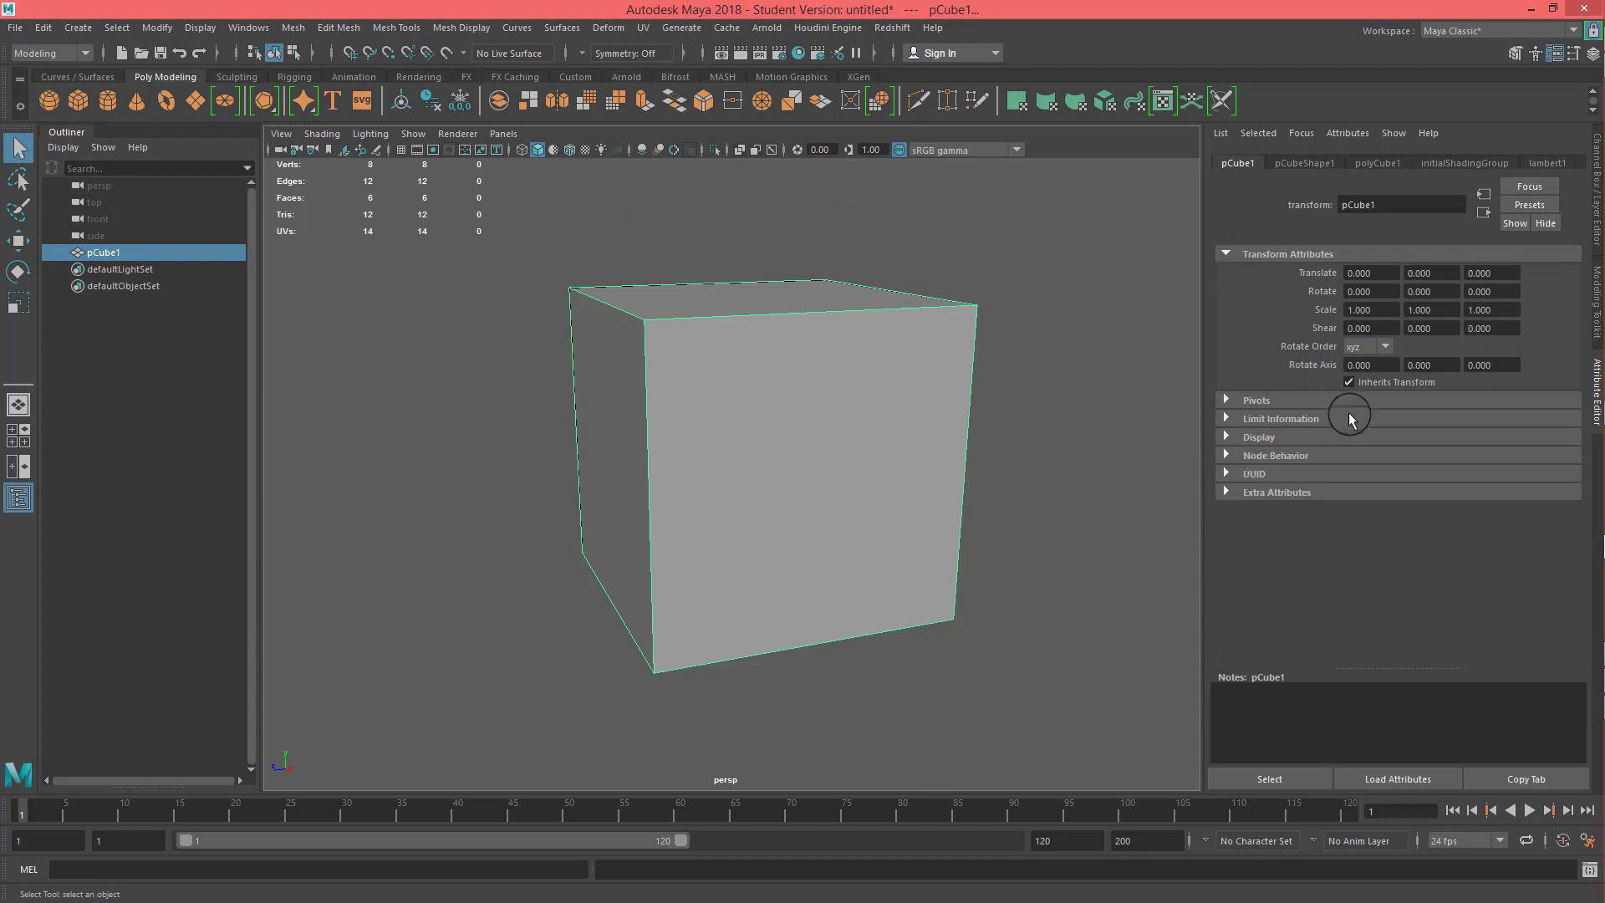
left_click(1240, 167)
left_click_drag(1239, 169, 1247, 169)
left_click_drag(848, 423, 861, 411, "alt")
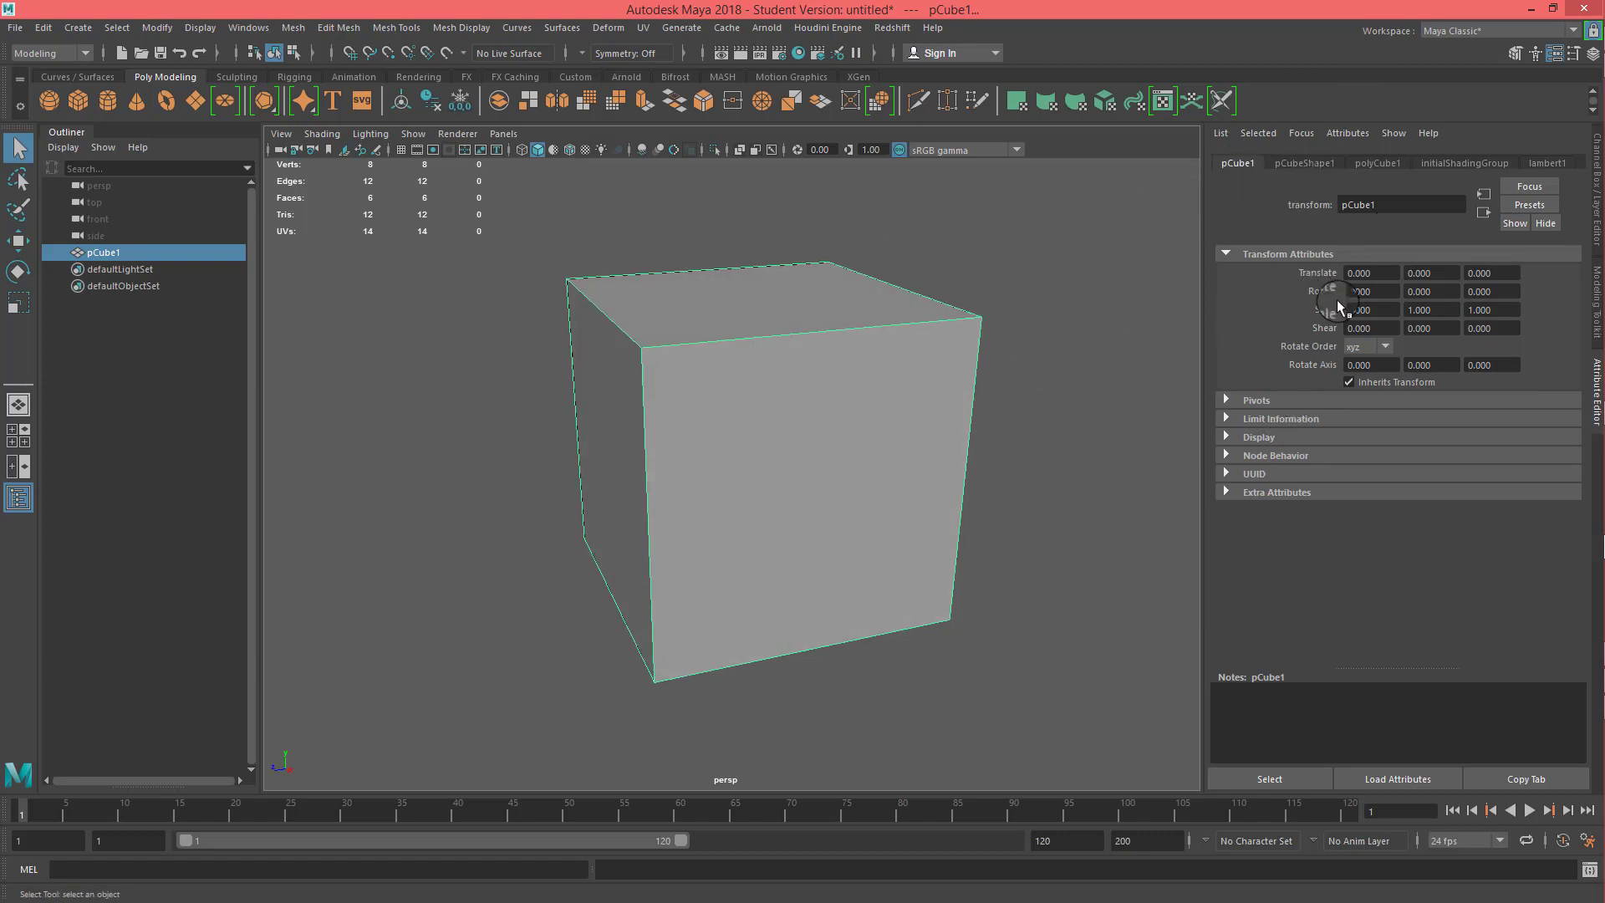
left_click(1286, 161)
left_click_drag(1013, 370, 943, 389, "alt")
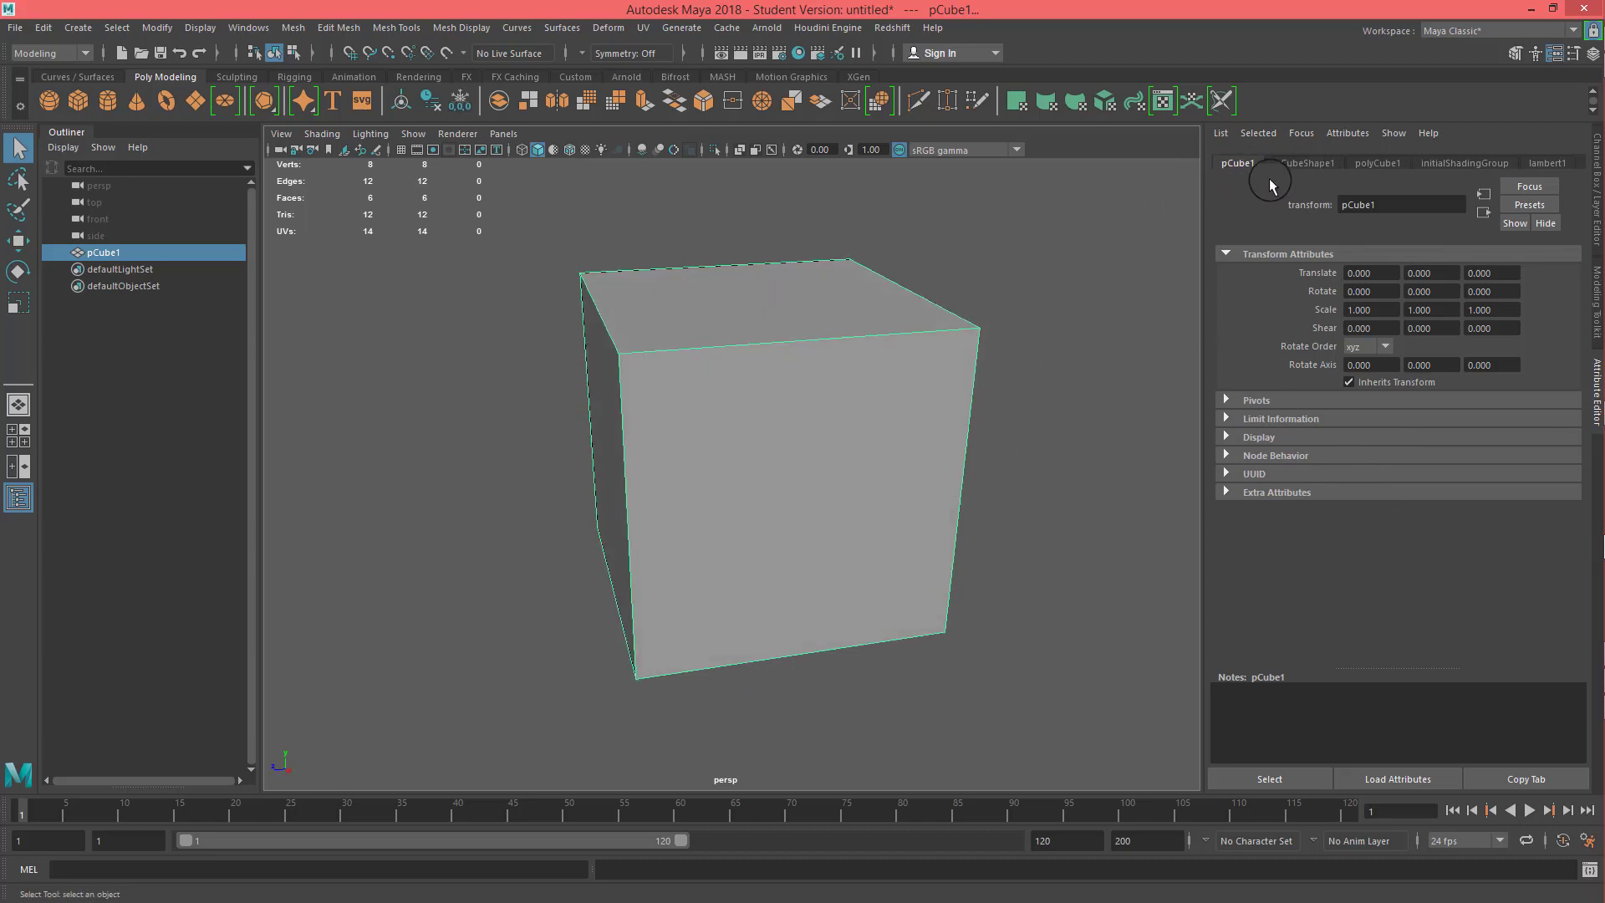
left_click(1304, 164)
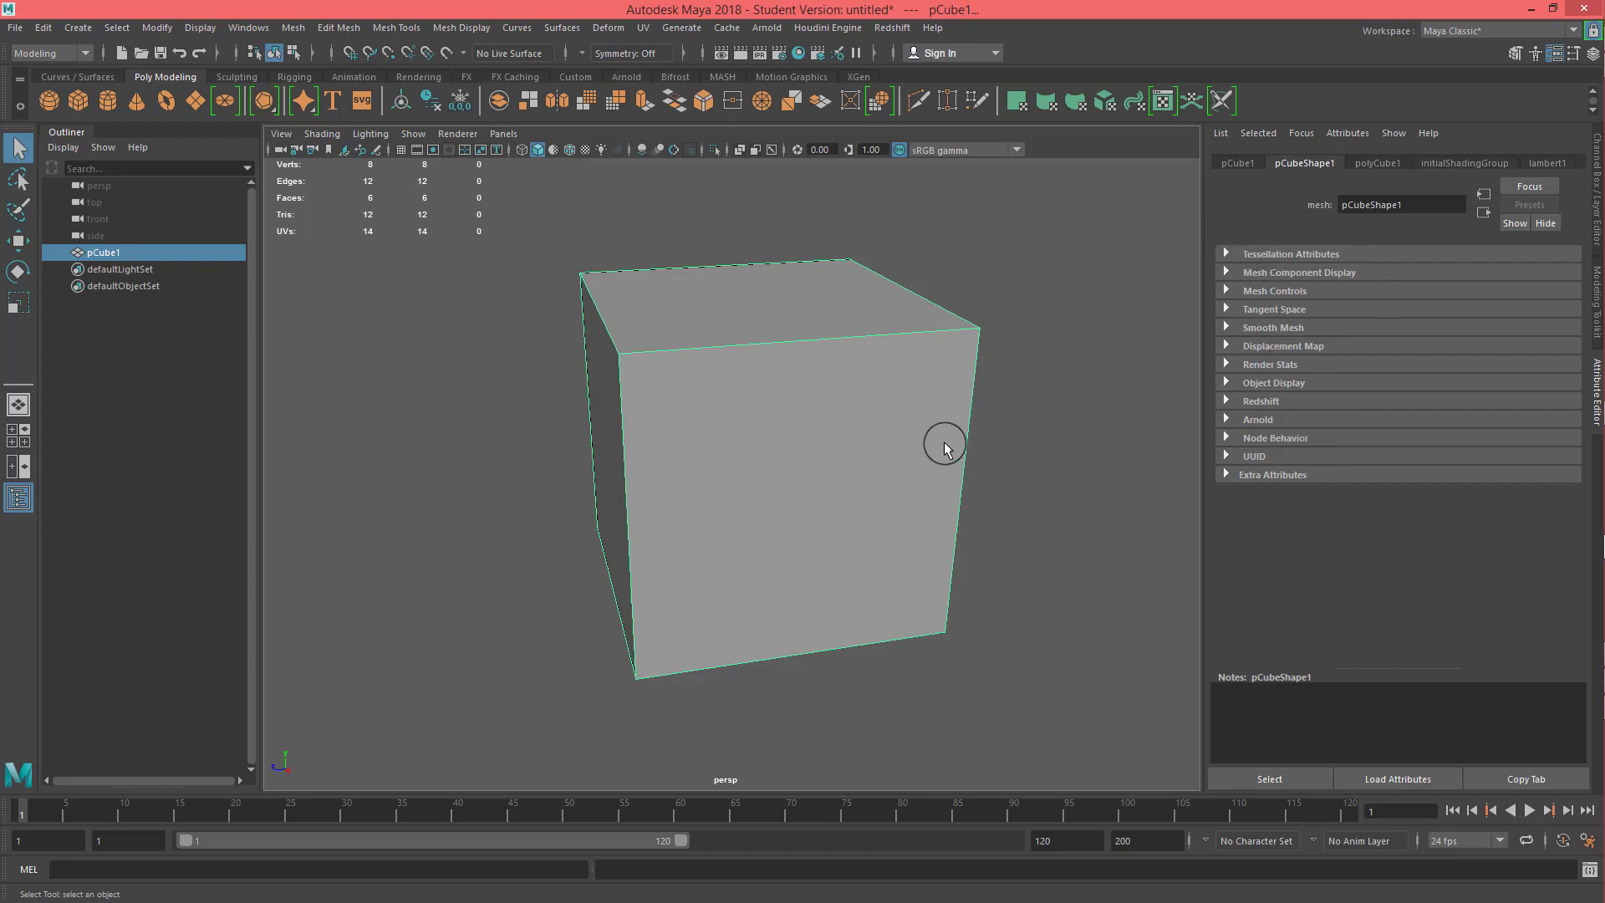
left_click_drag(964, 420, 710, 367, "alt")
left_click_drag(826, 395, 907, 373, "alt")
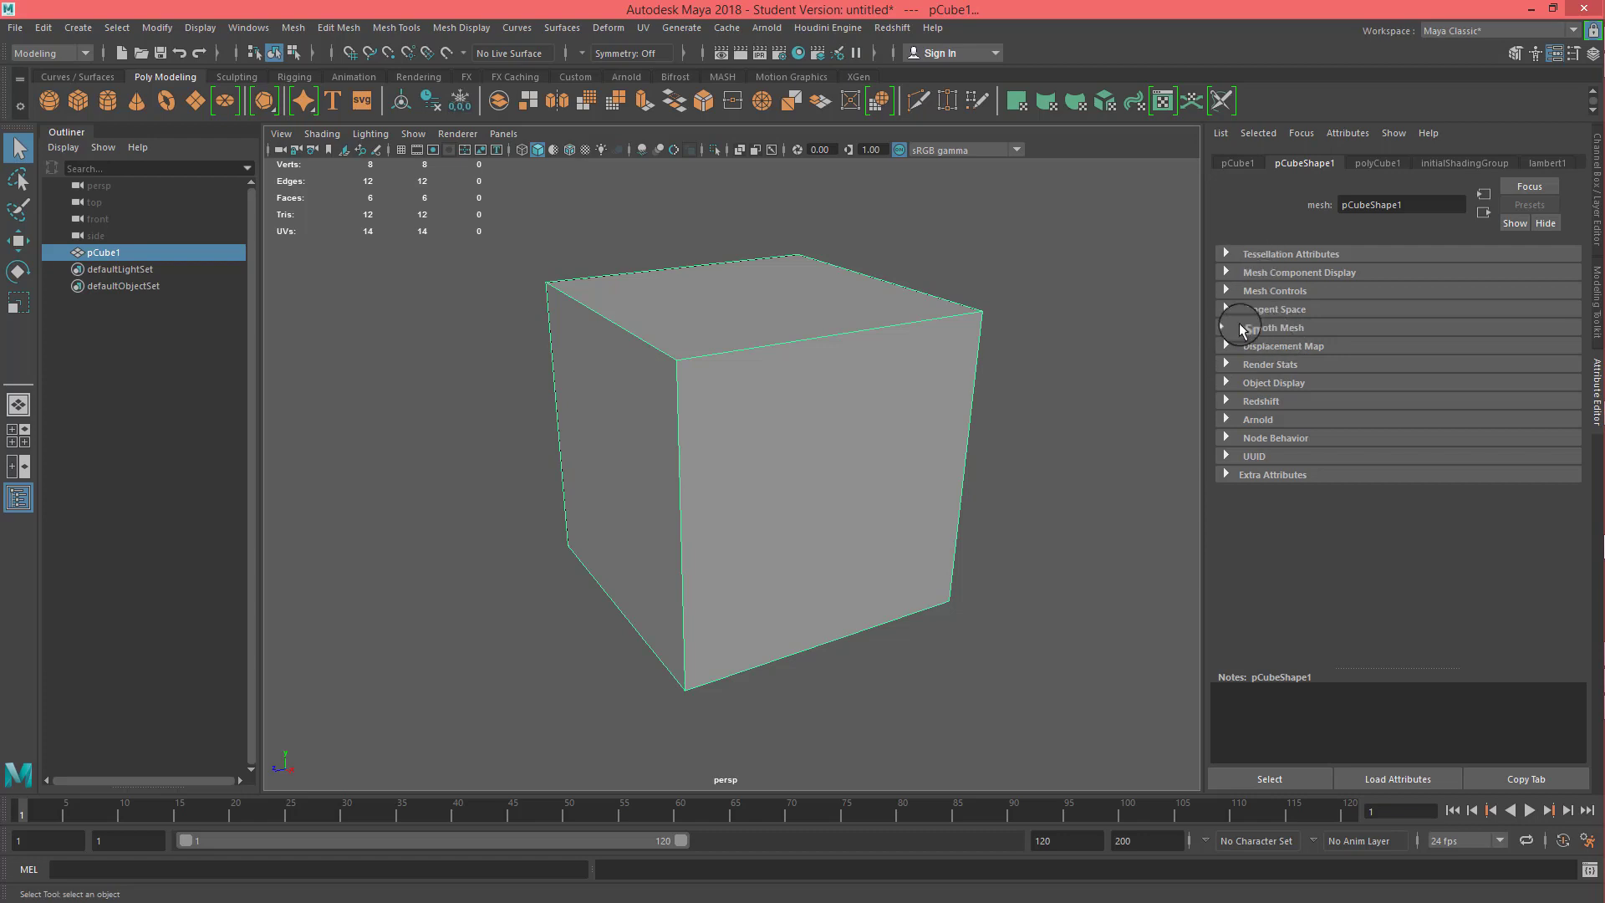
- Expand the Render Stats section of the pCubeShape1 node
left_click(1226, 366)
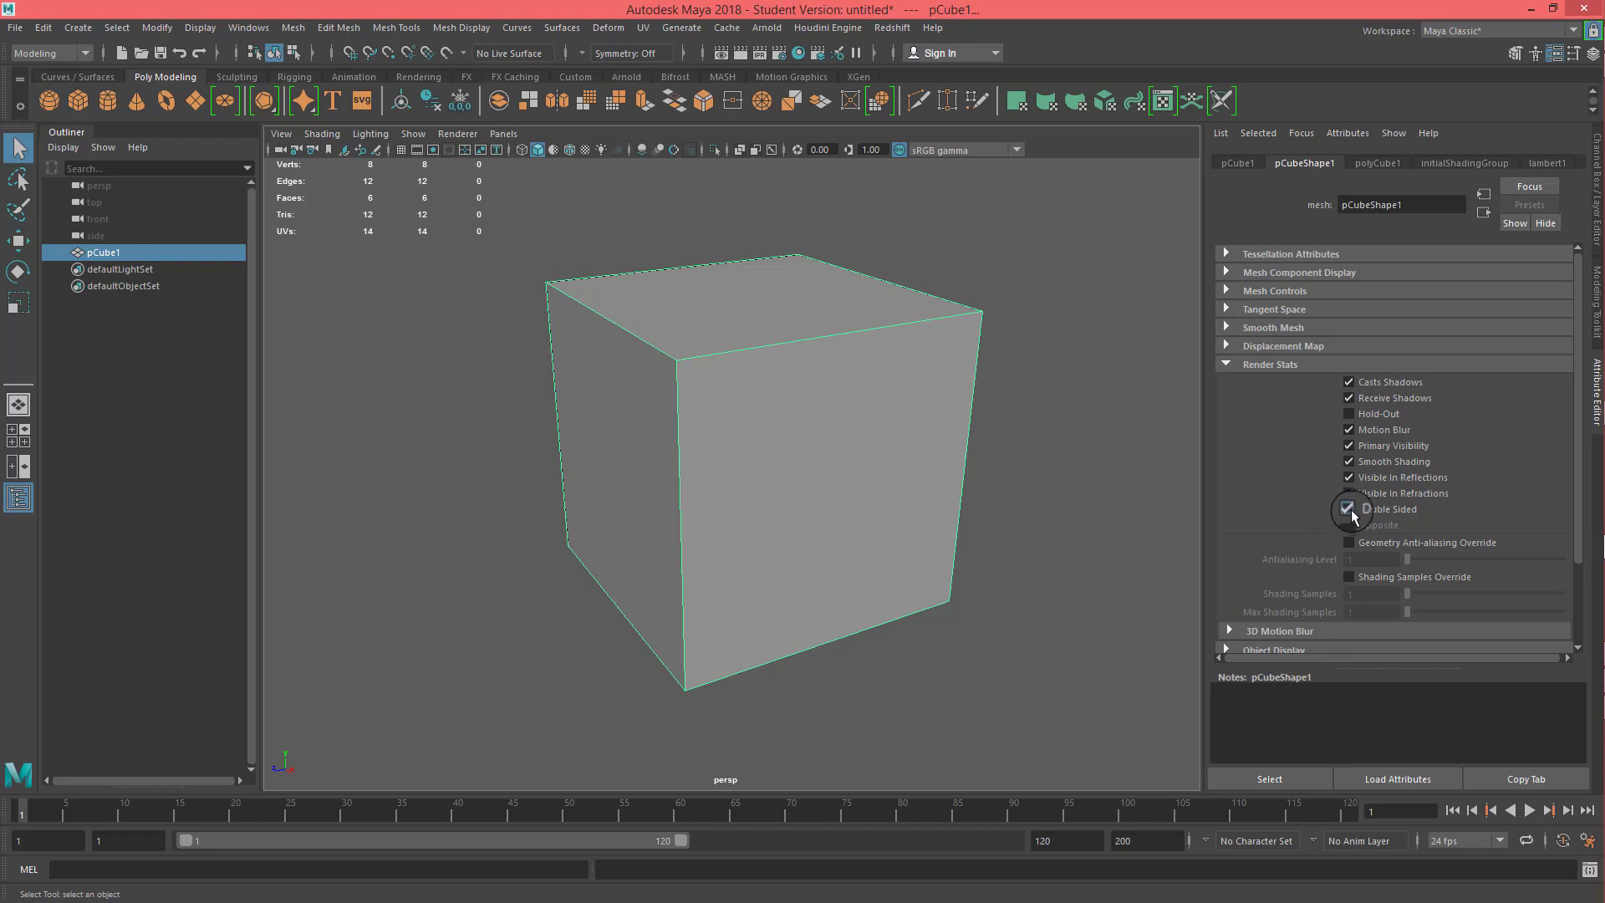
left_click_drag(923, 460, 914, 427, "alt")
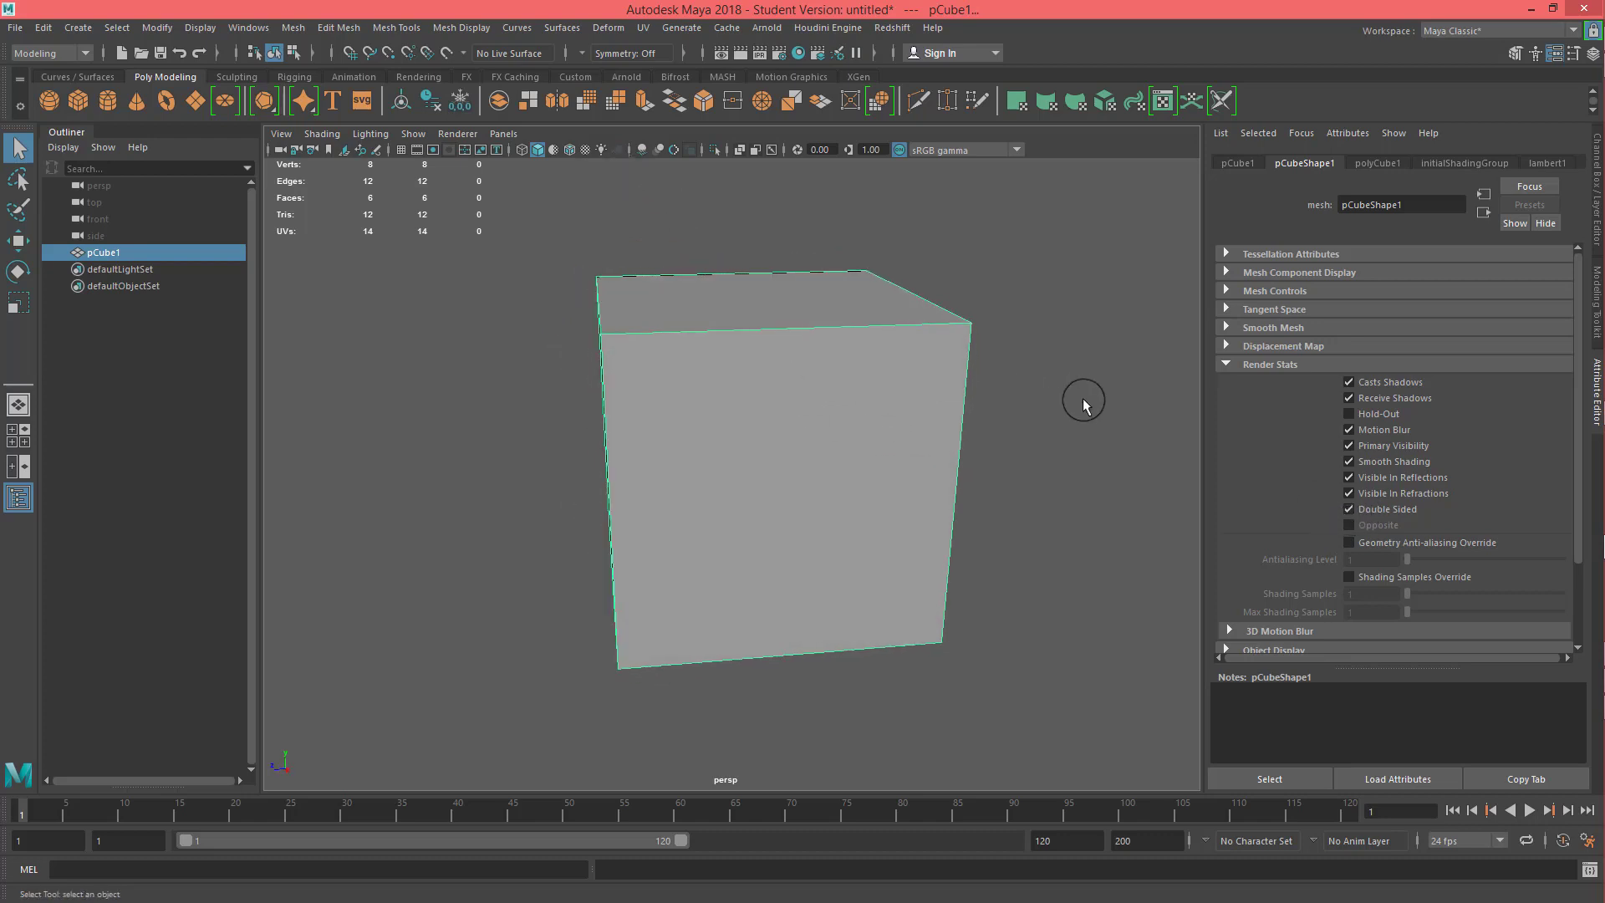
left_click_drag(1082, 394, 928, 311, "alt")
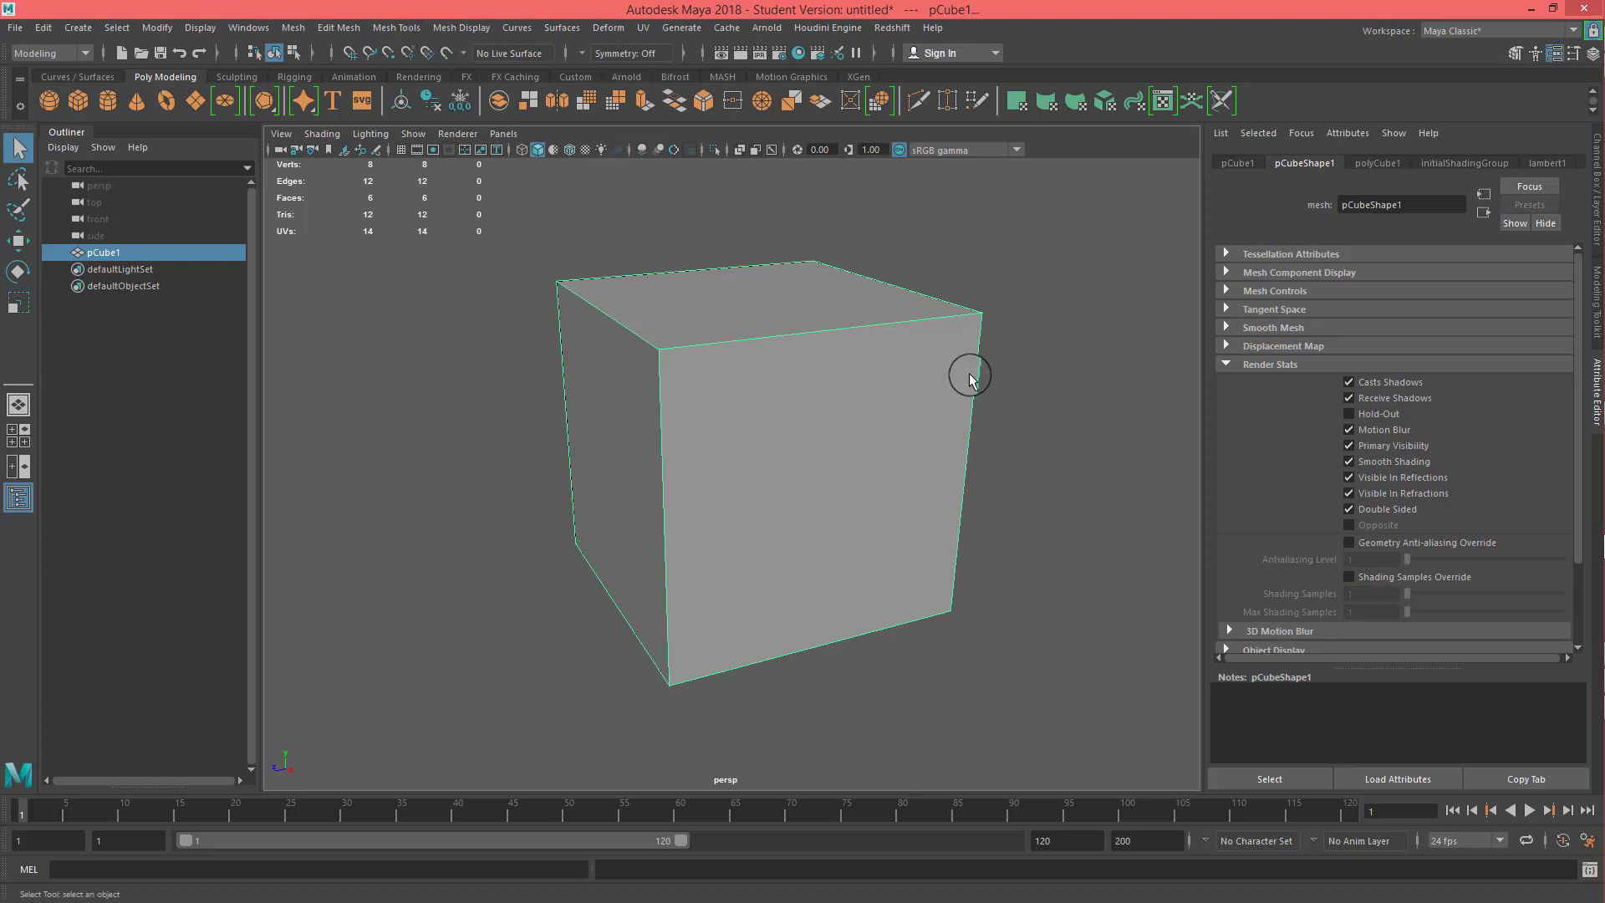
- Reverse the cube's normals and select the cube again as an object
left_click(463, 30)
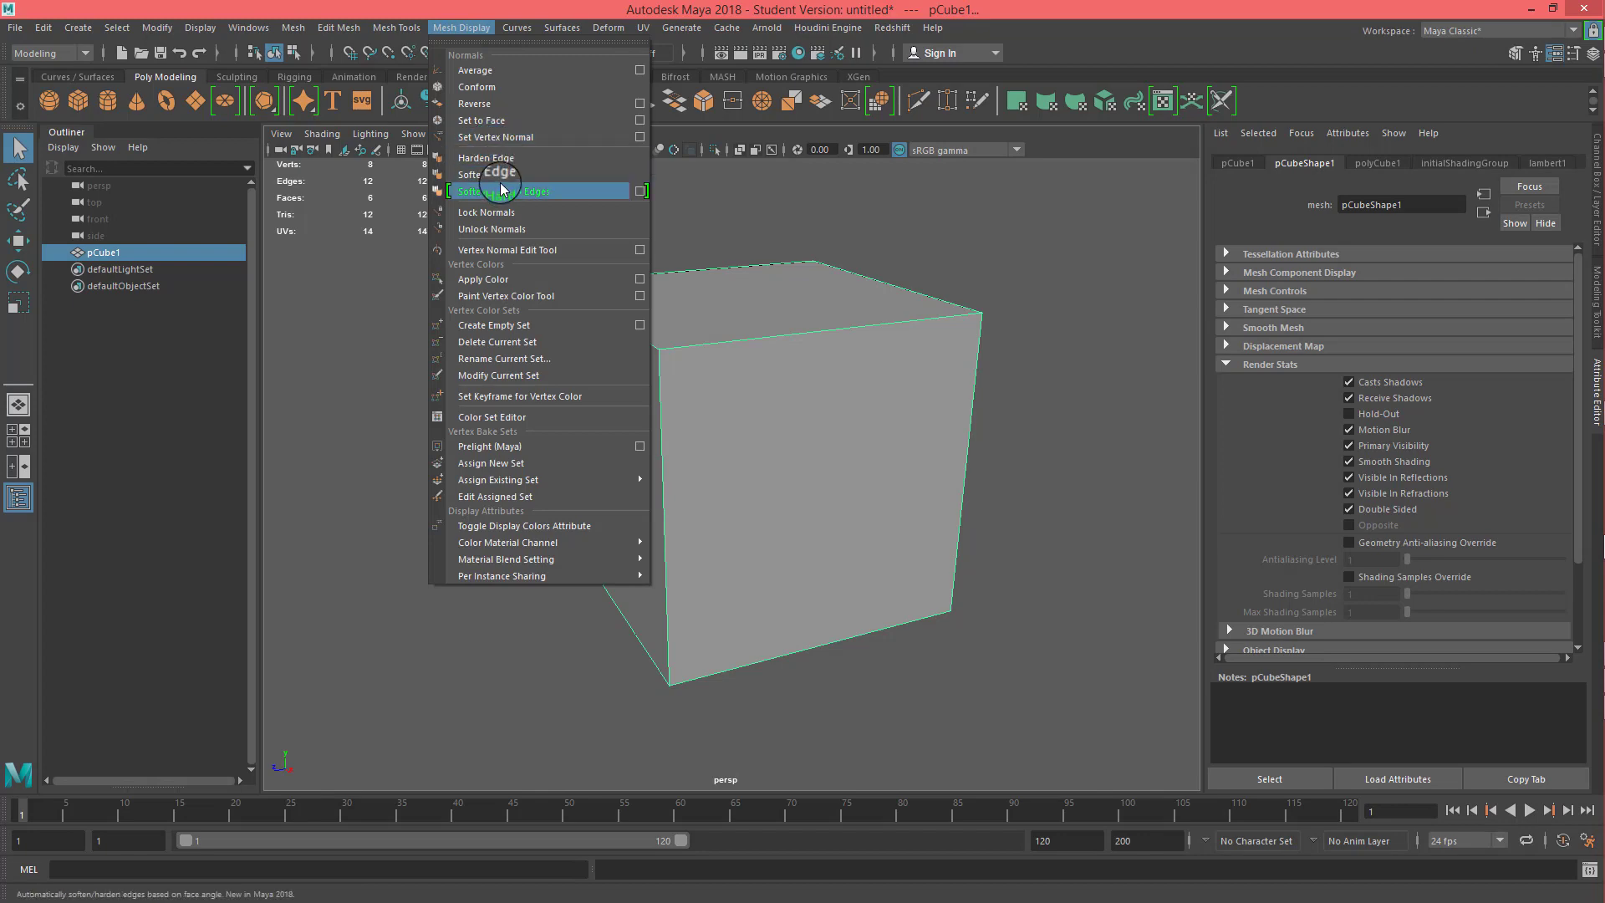
left_click(499, 105)
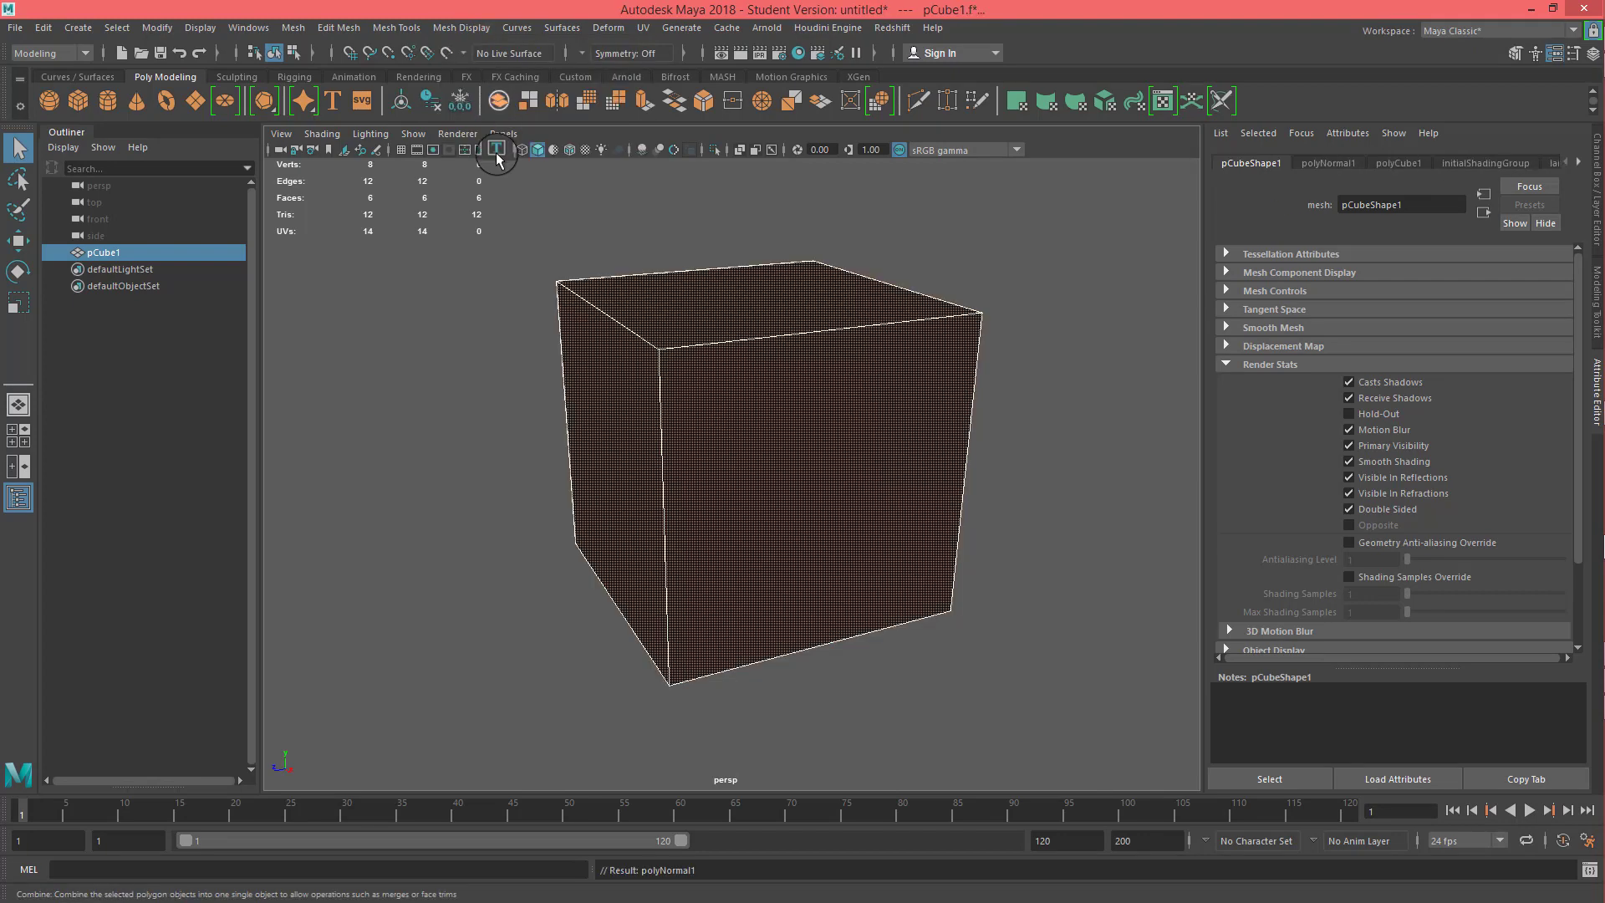
left_click(1075, 331)
left_click(807, 386)
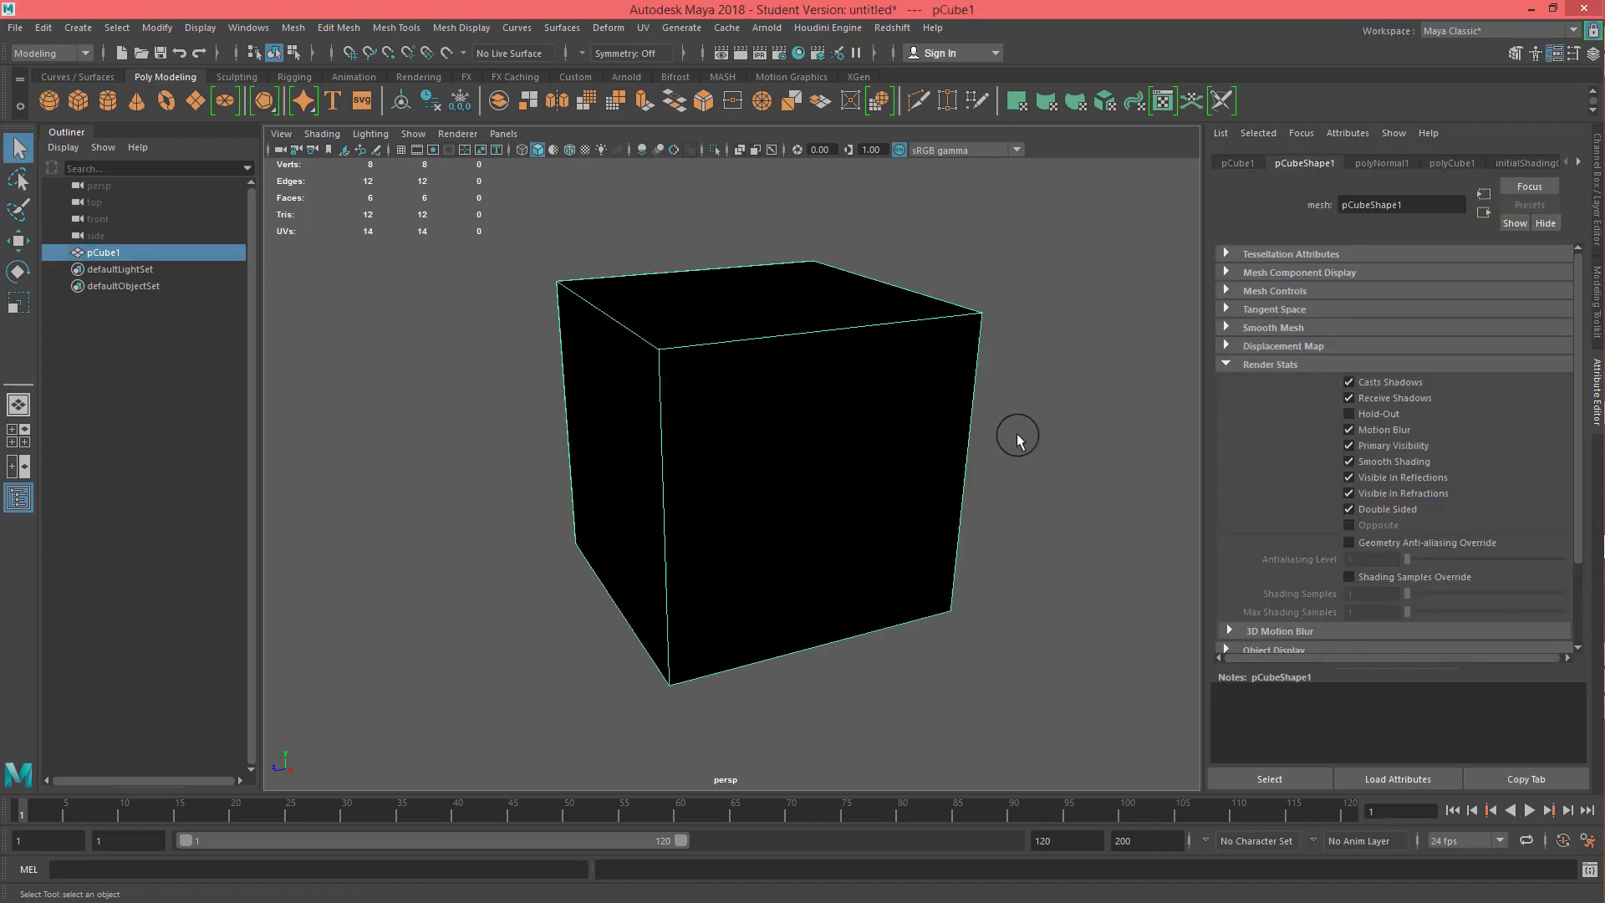
- Turn off Double Sided in the Render Stats of pCubeShape1 and examine the cube's interior
left_click_drag(1016, 433, 1045, 456, "alt")
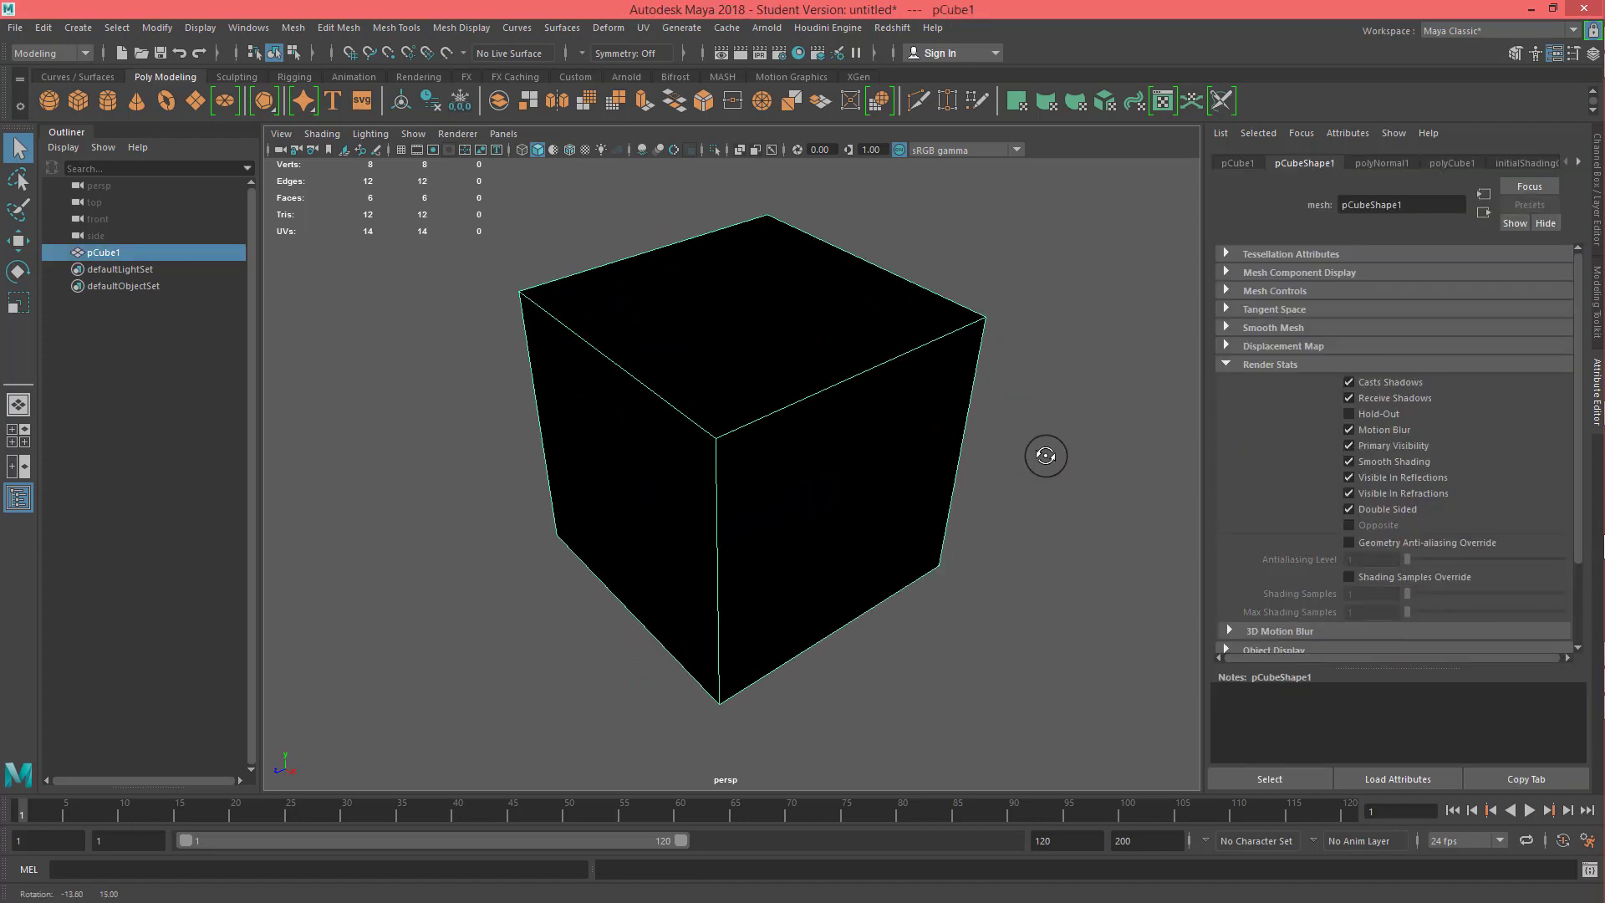
left_click_drag(740, 329, 763, 251, "alt")
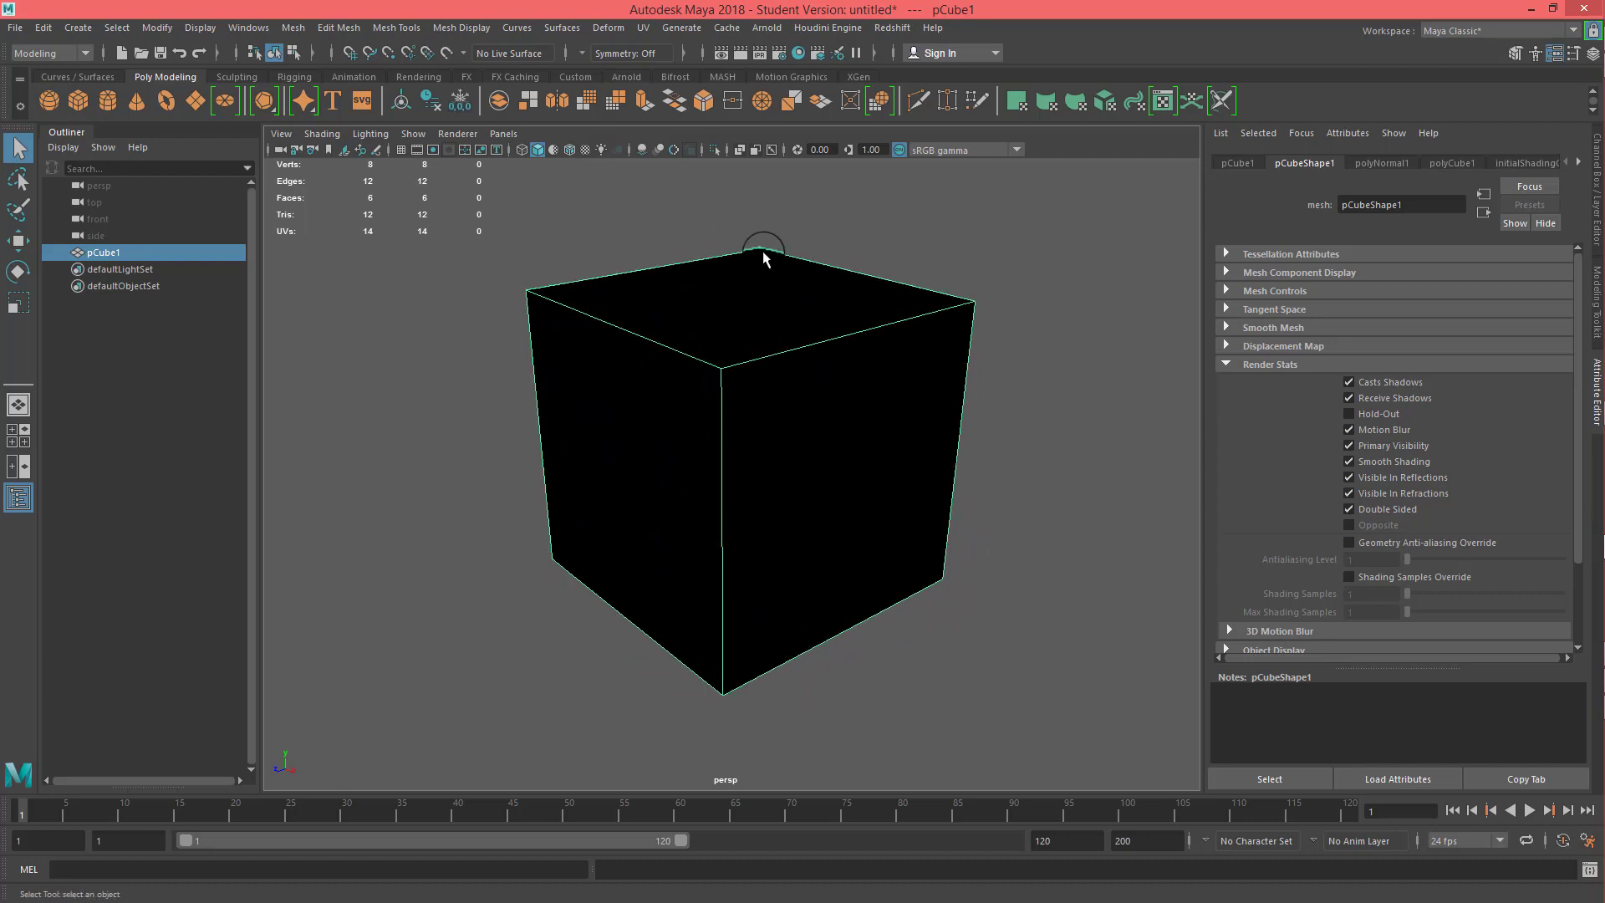
left_click_drag(900, 509, 920, 509, "alt")
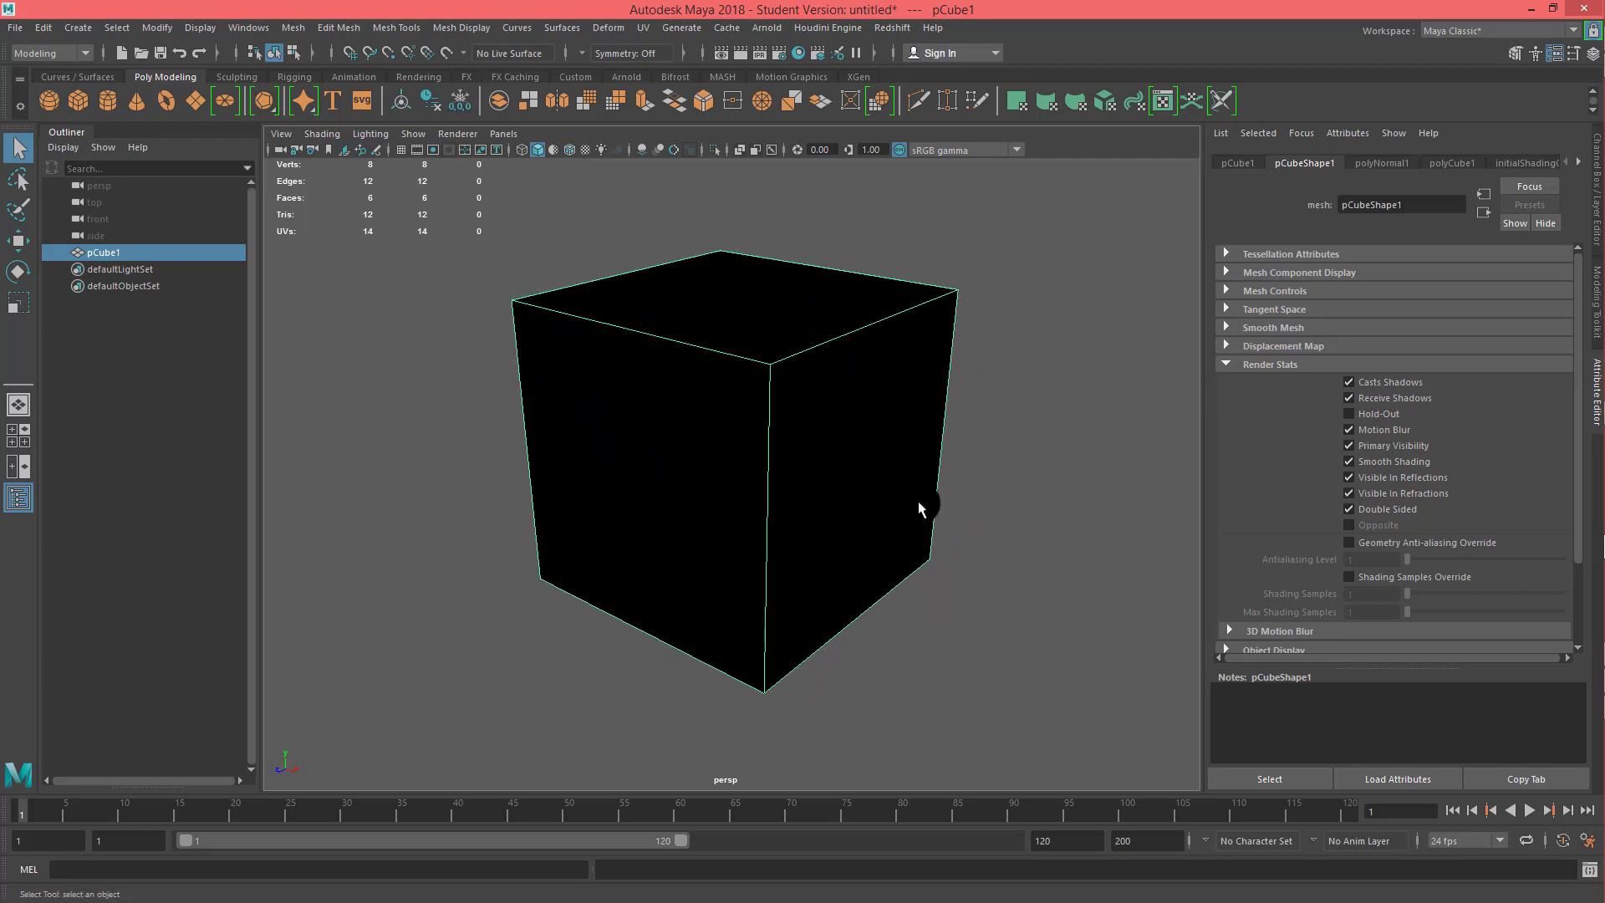
left_click_drag(823, 382, 774, 361, "alt")
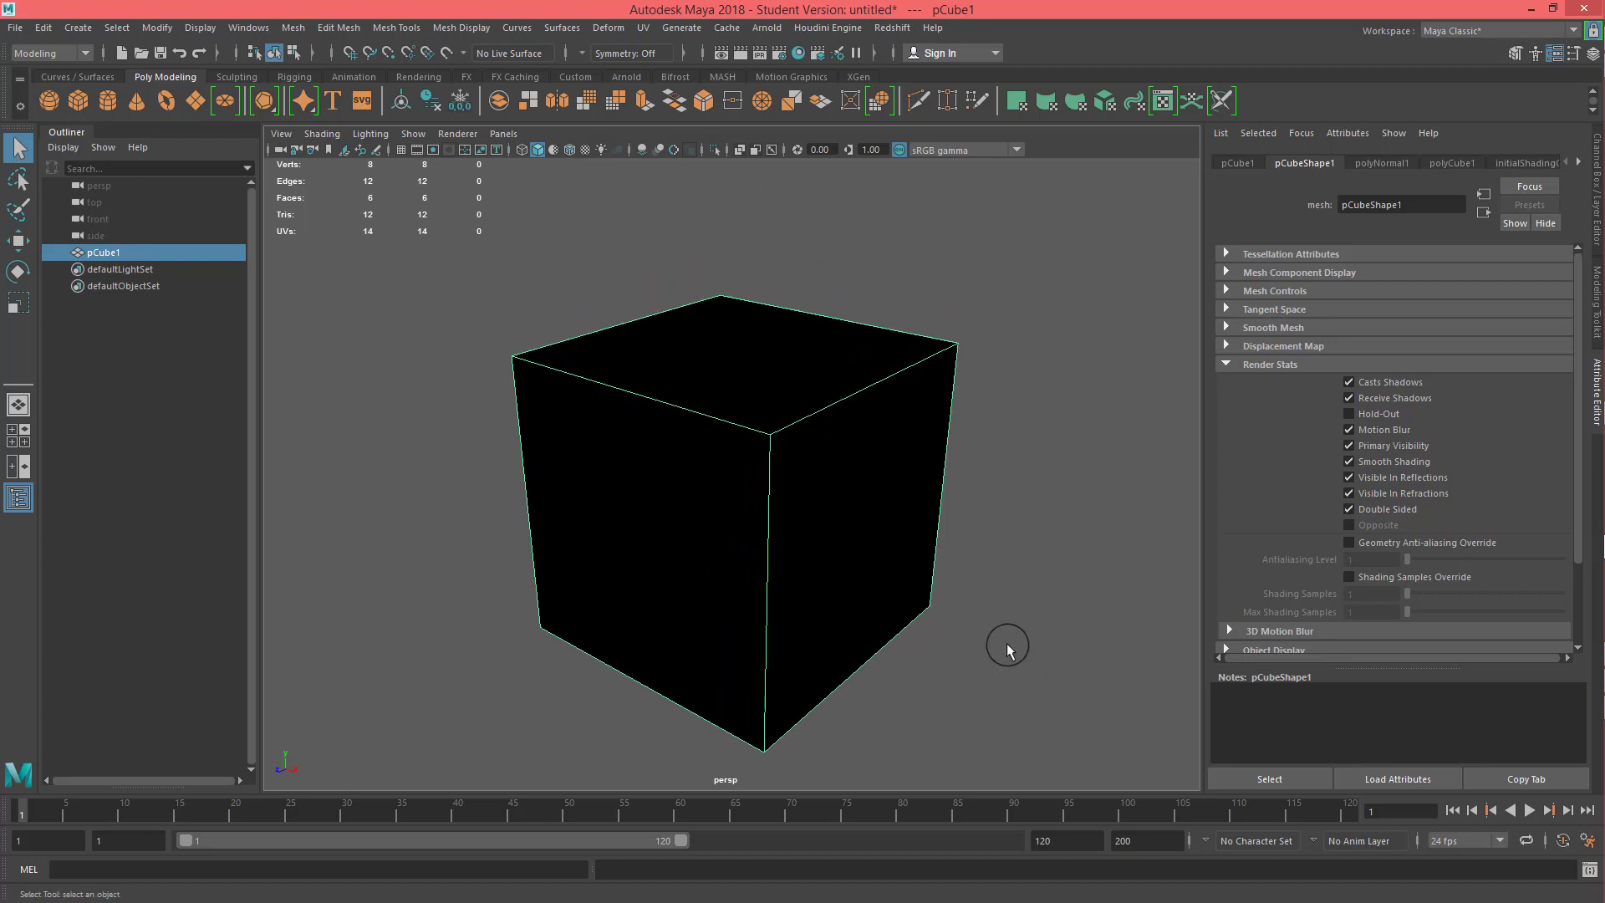
left_click_drag(632, 509, 717, 510, "alt")
left_click_drag(950, 437, 861, 500, "alt")
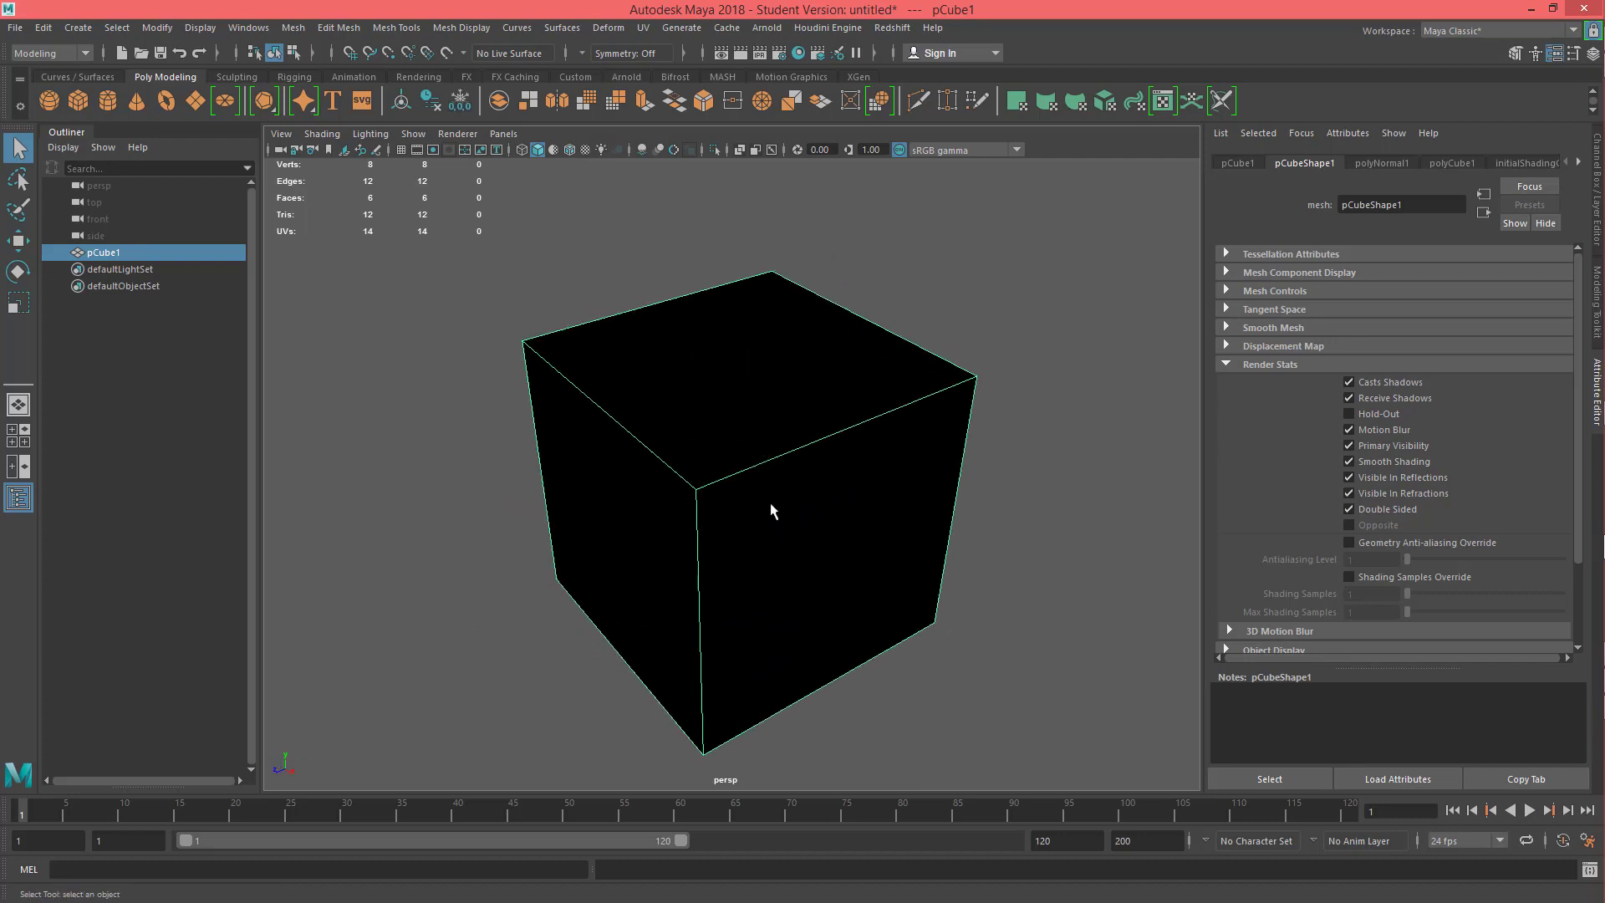
left_click_drag(939, 512, 747, 418, "alt")
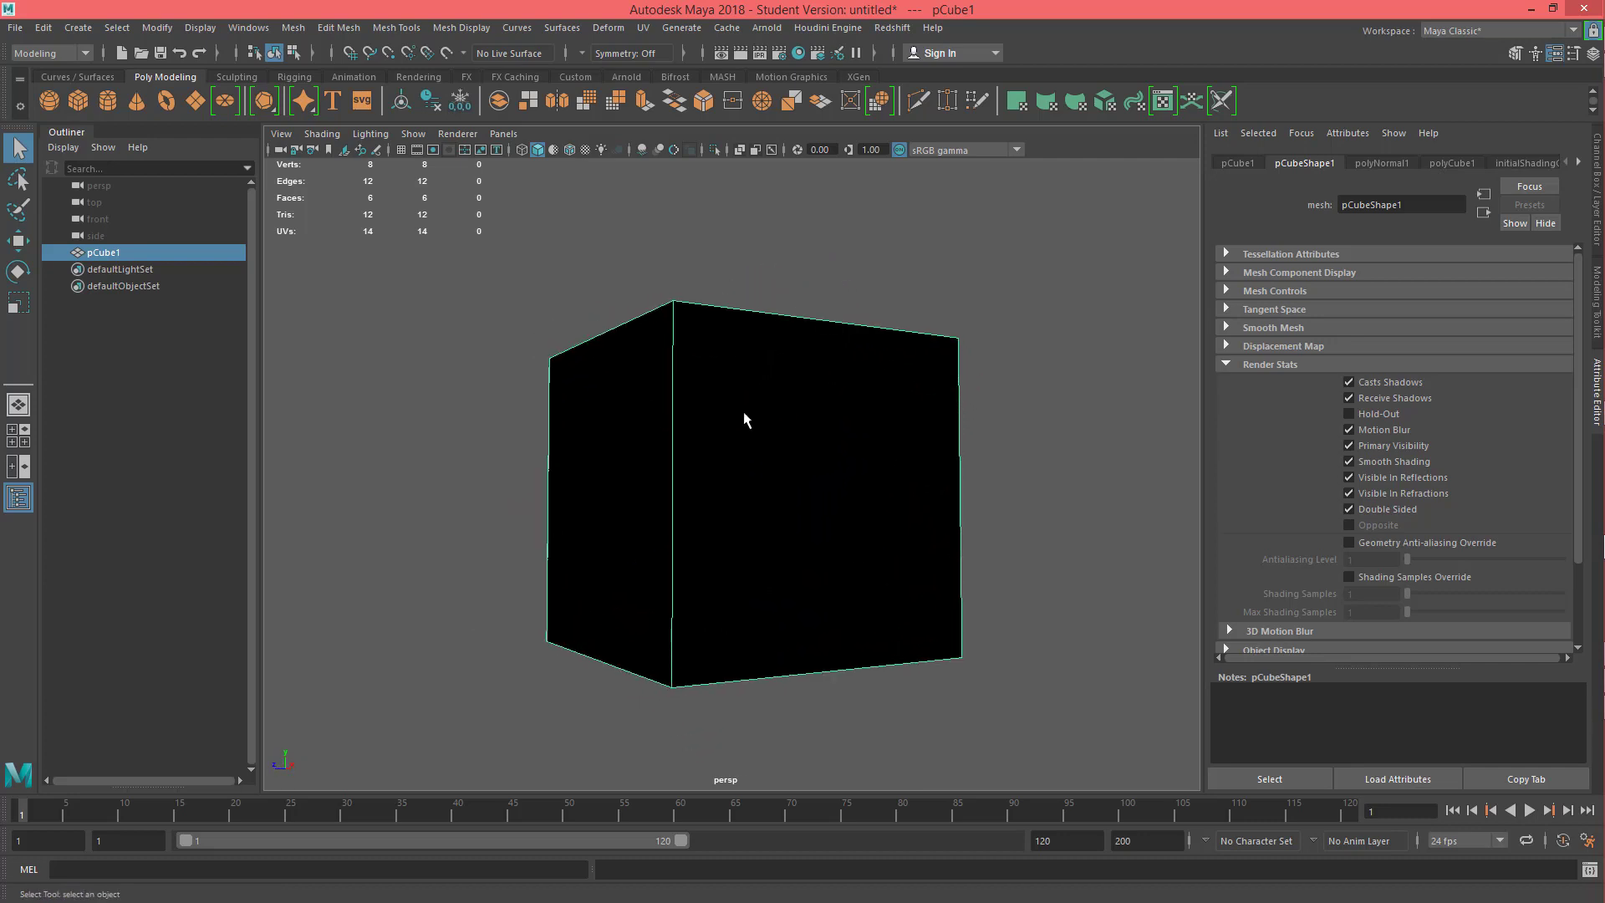
left_click(1349, 509)
left_click_drag(878, 437, 774, 449, "alt")
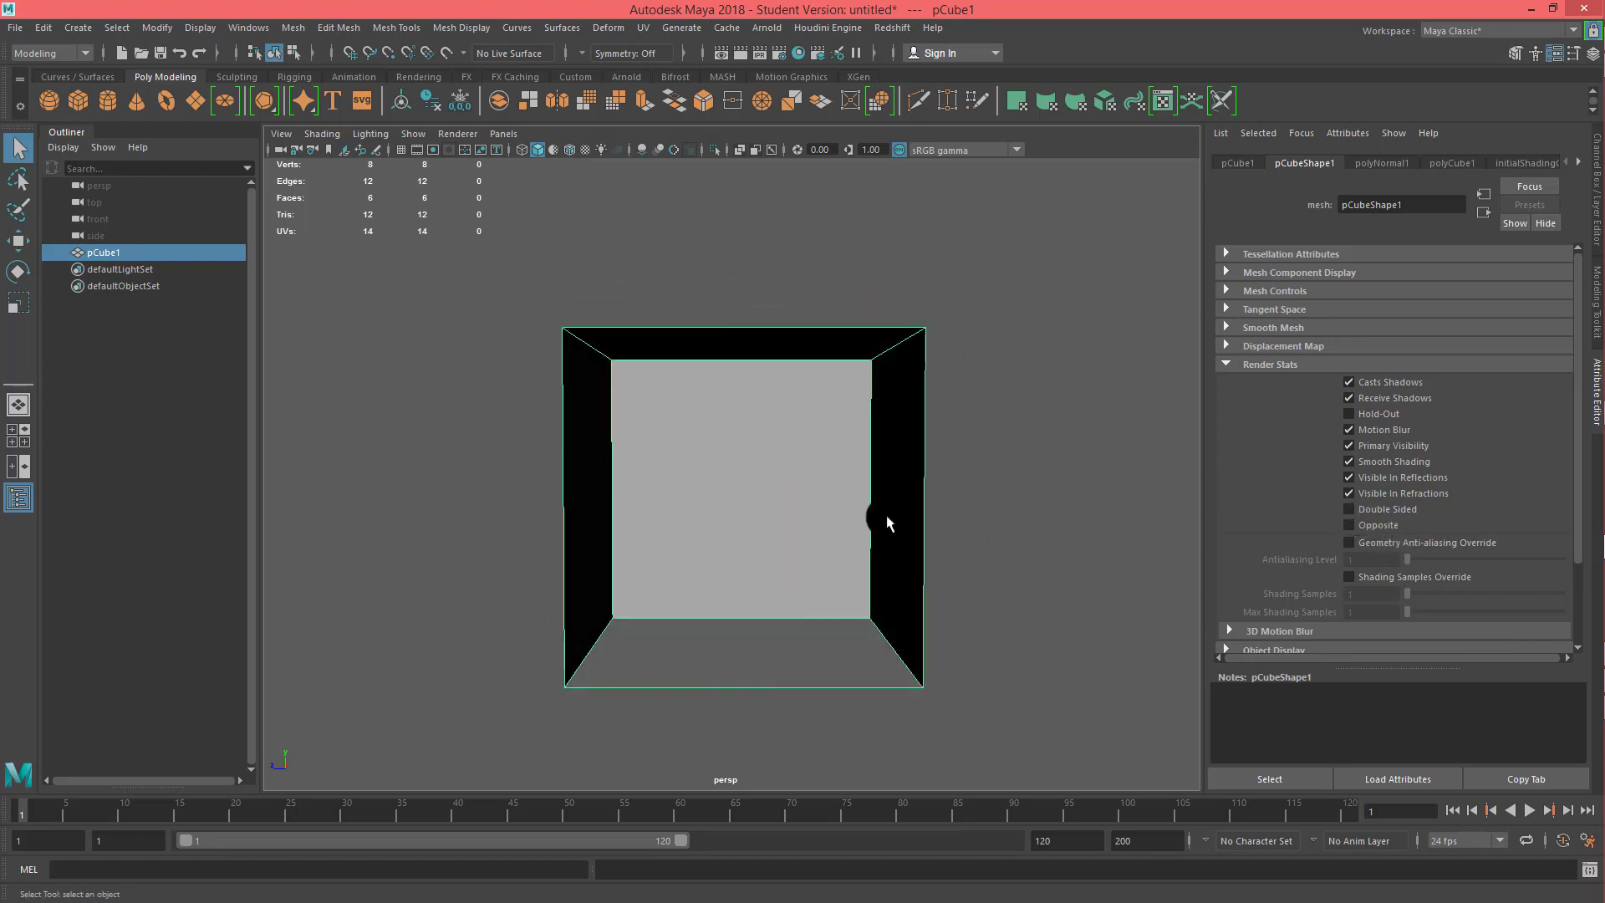
right_click_drag(888, 523, 928, 479, "alt")
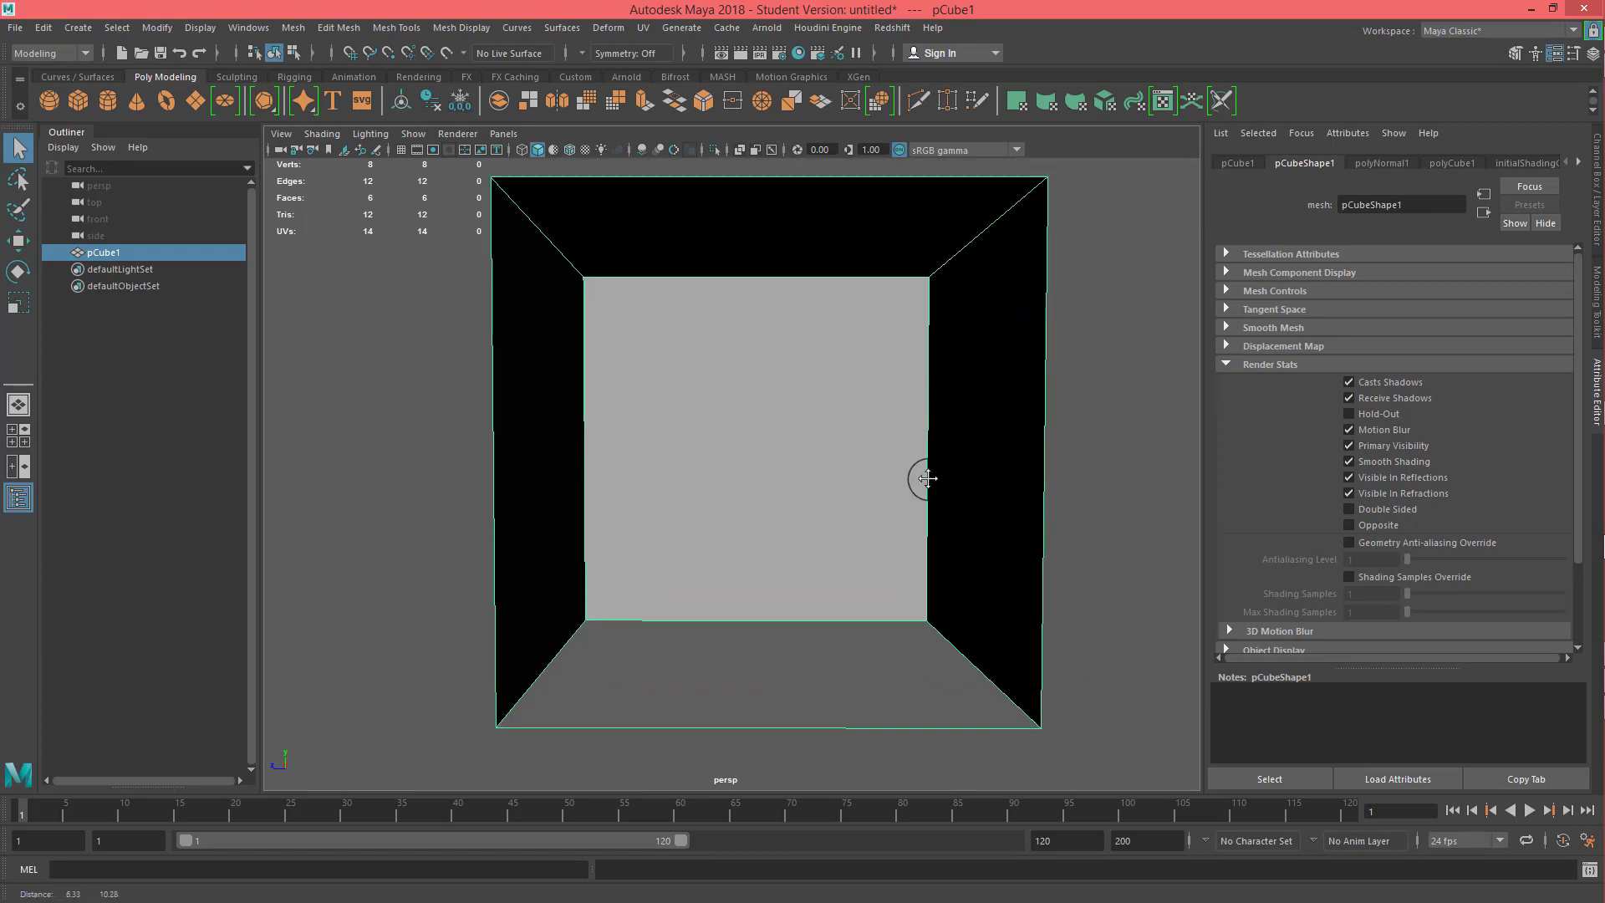
- Examine the cube's interior together with the Render Stats options of pCubeShape1, including Casts Shadows and Primary Visibility
middle_click_drag(928, 479, 770, 633, "alt")
middle_click_drag(853, 480, 928, 536, "alt")
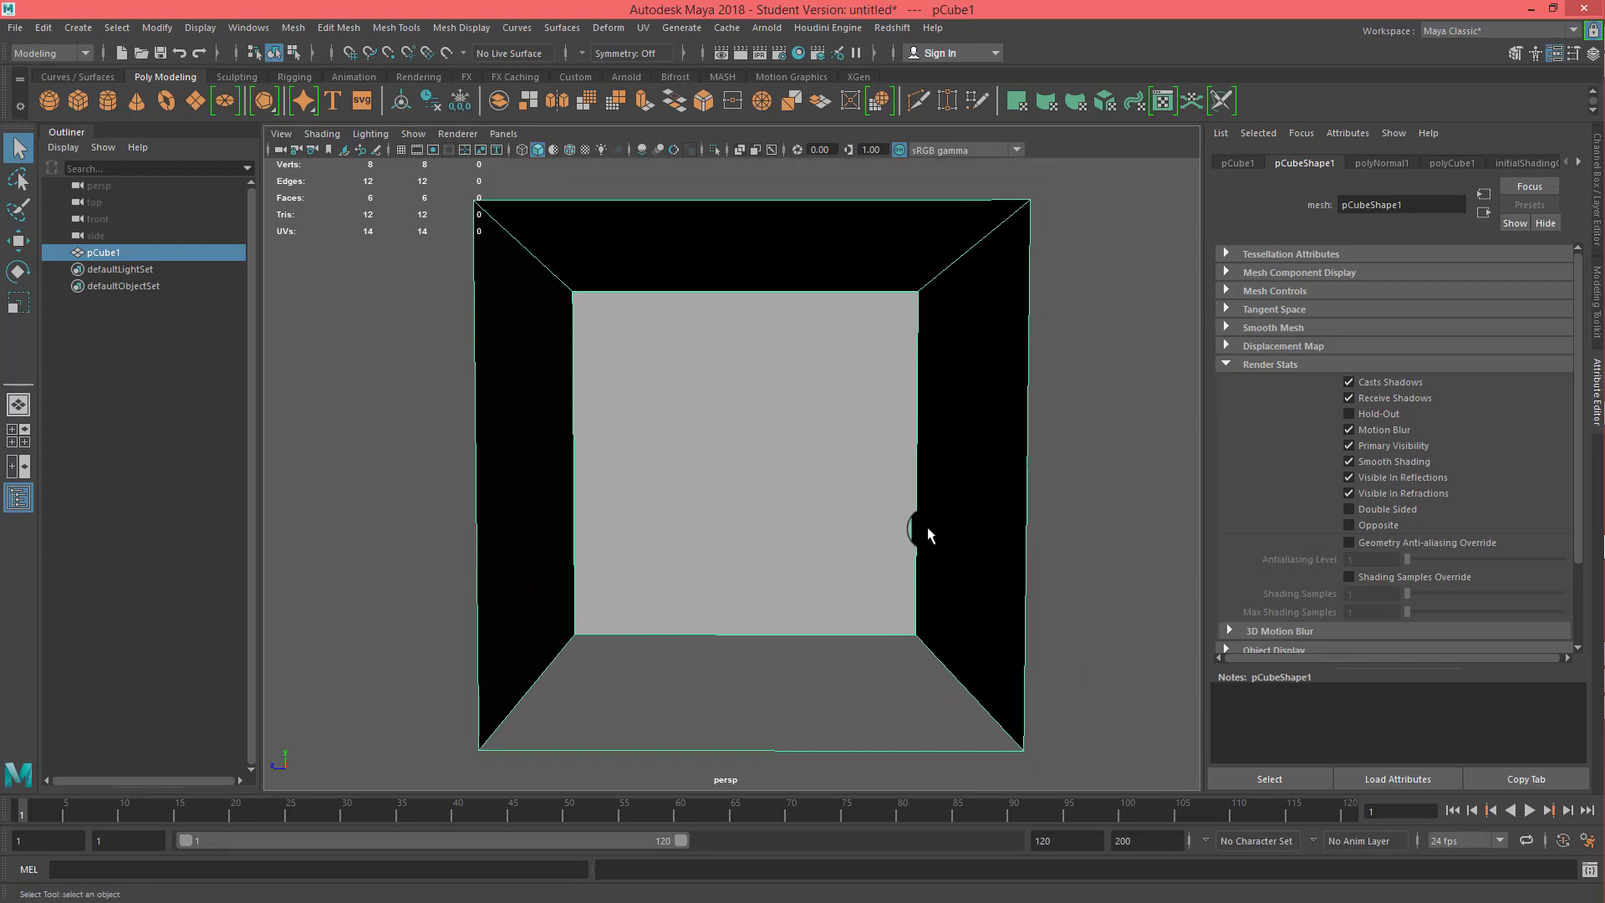
left_click_drag(929, 535, 779, 512, "alt")
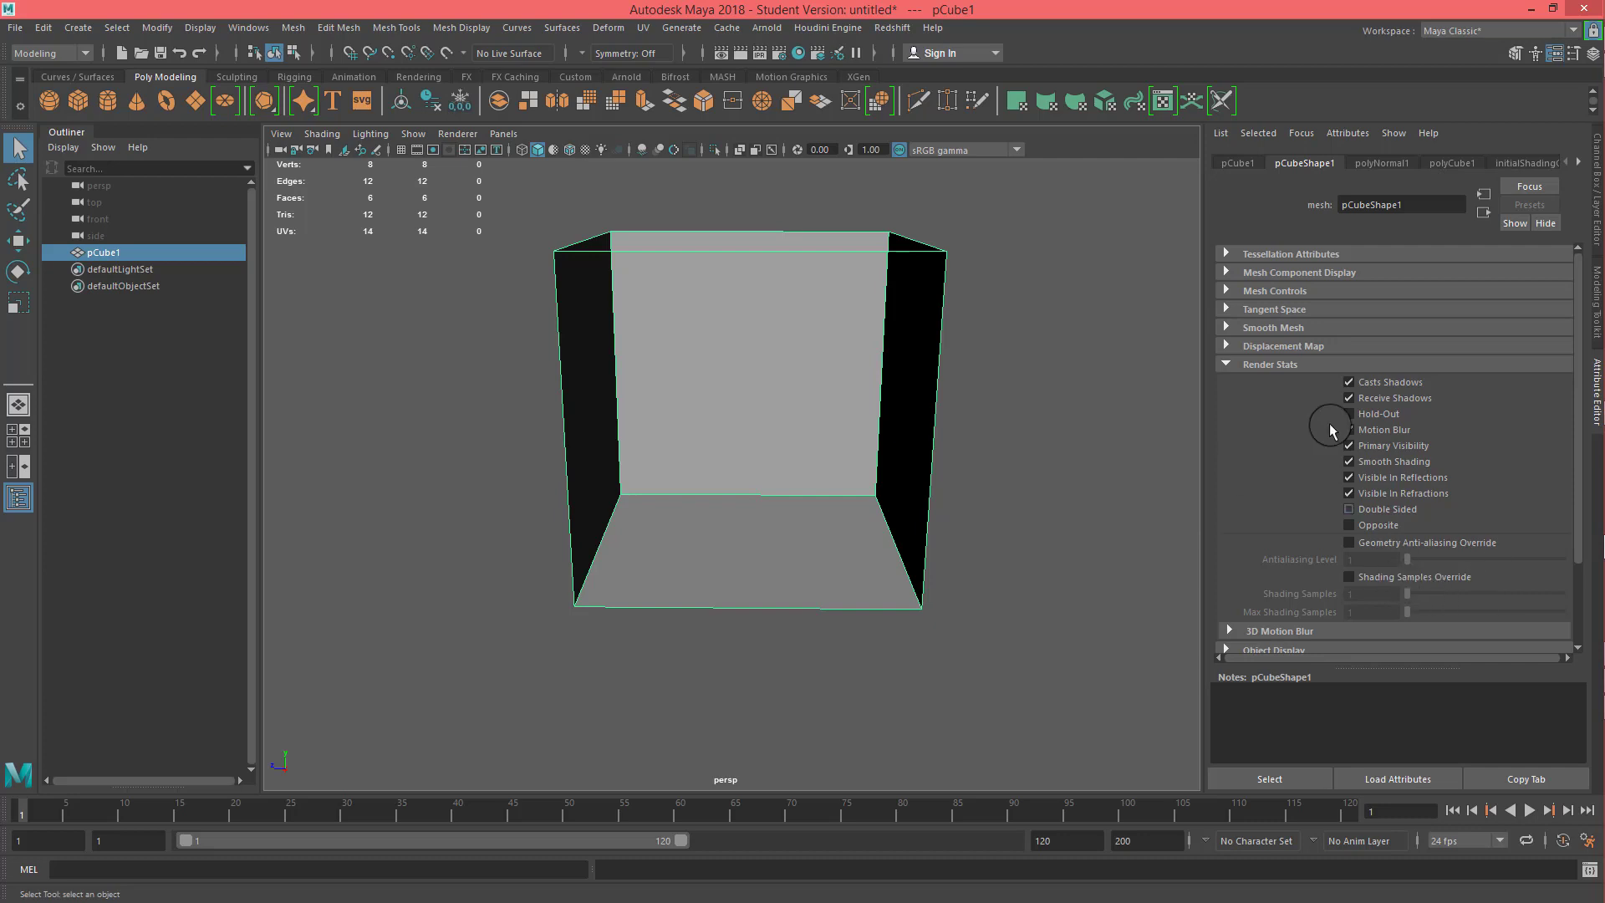
left_click(1227, 364)
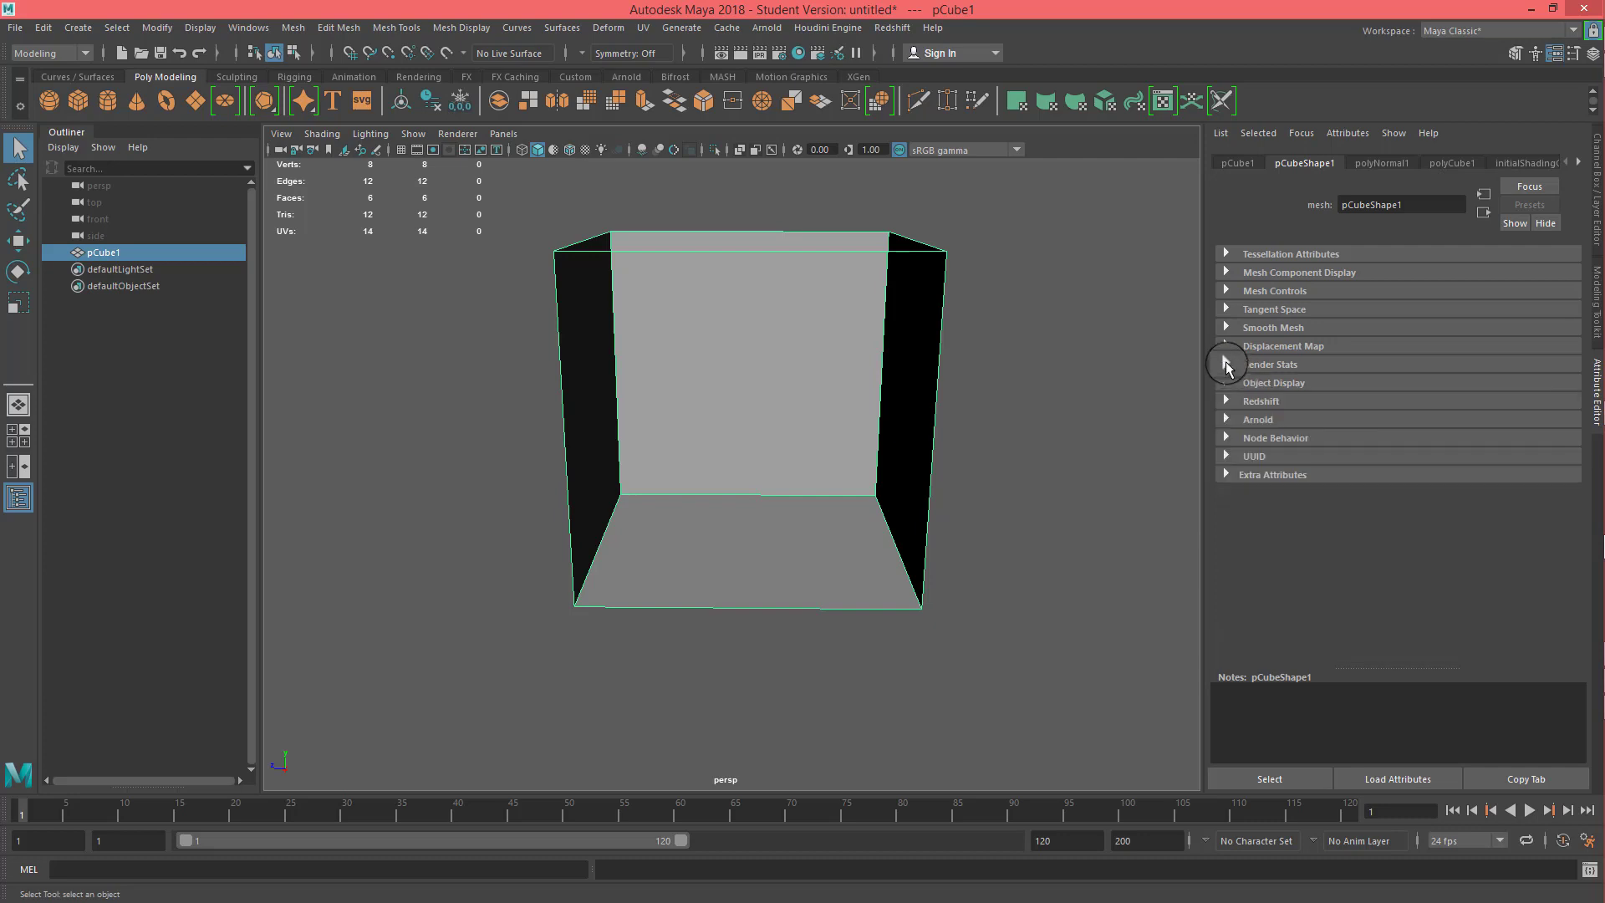
left_click(1226, 366)
left_click(1349, 383)
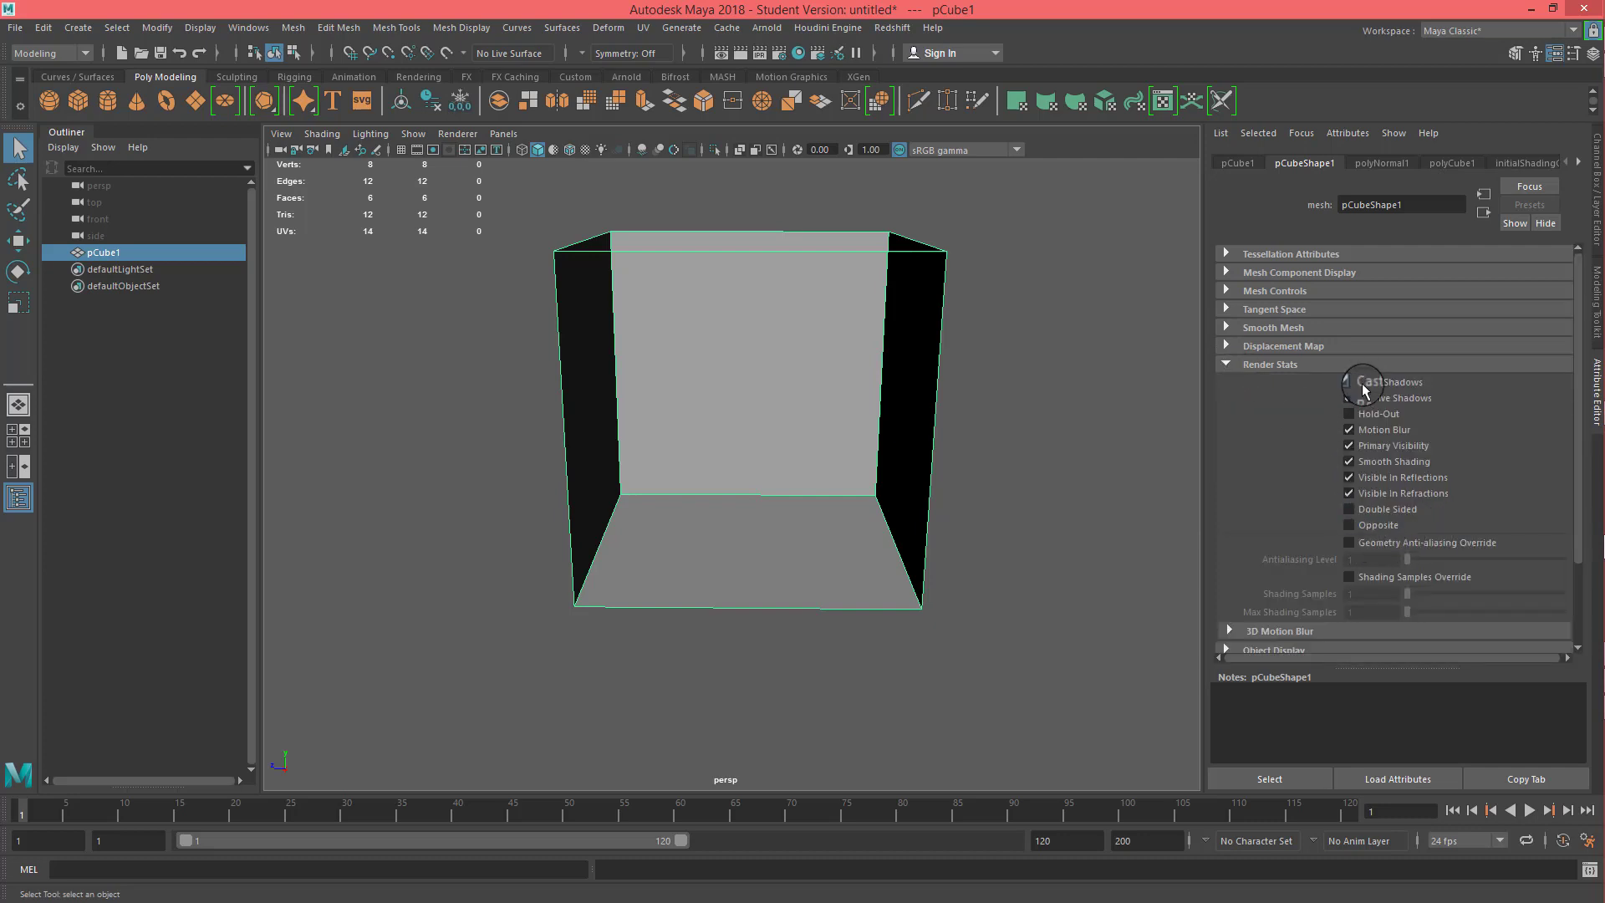
left_click(1349, 445)
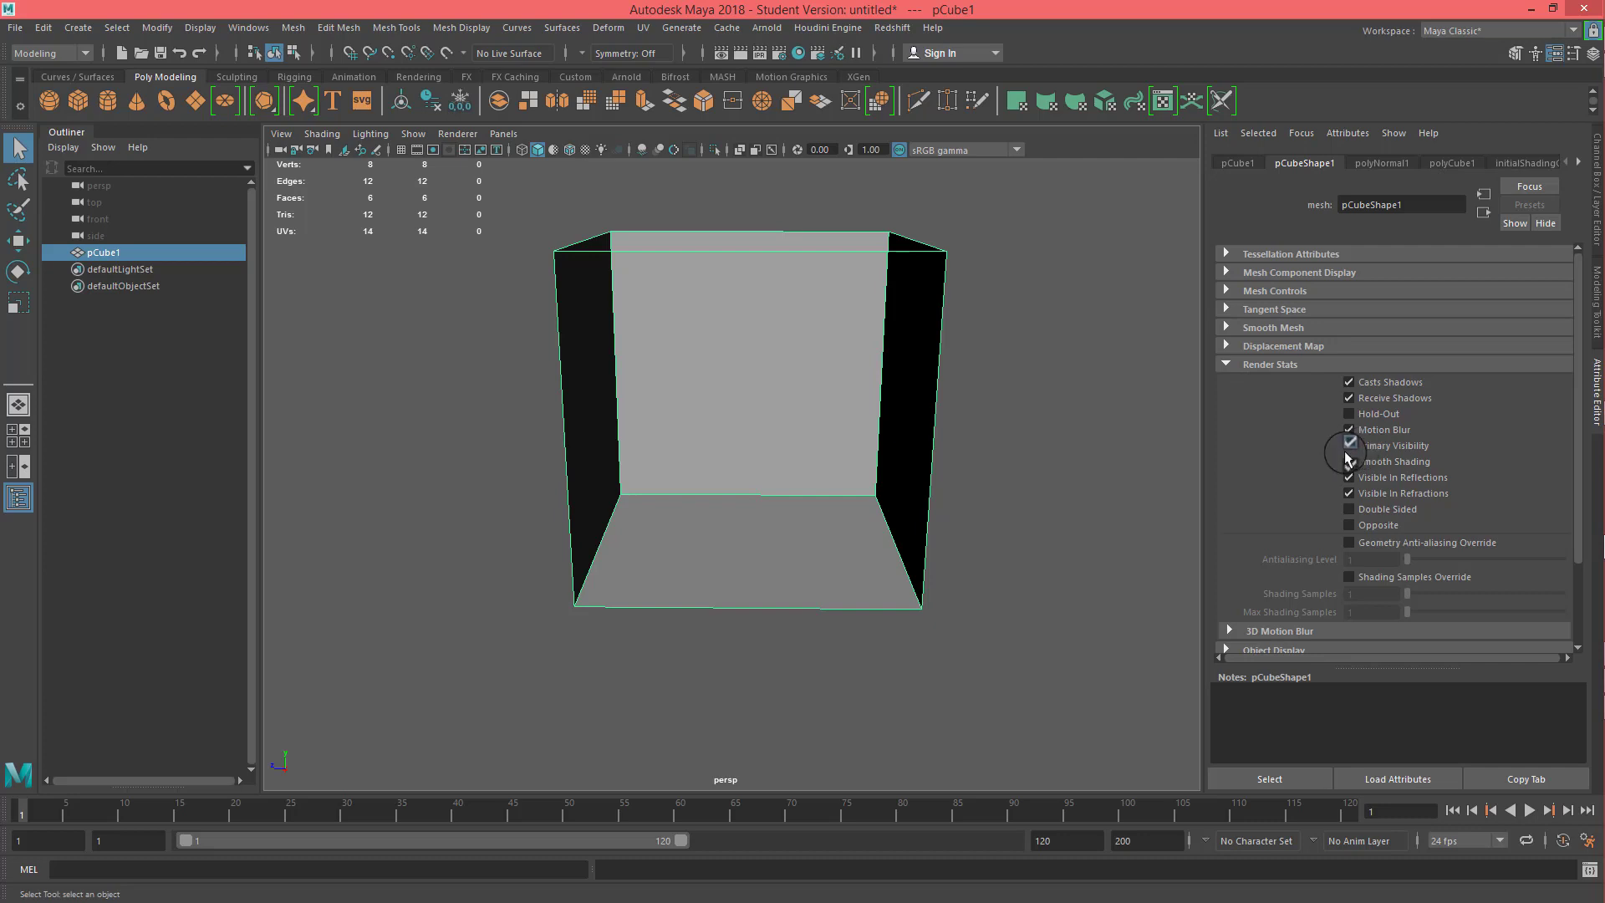
left_click(1227, 366)
left_click(1510, 467)
left_click(1226, 365)
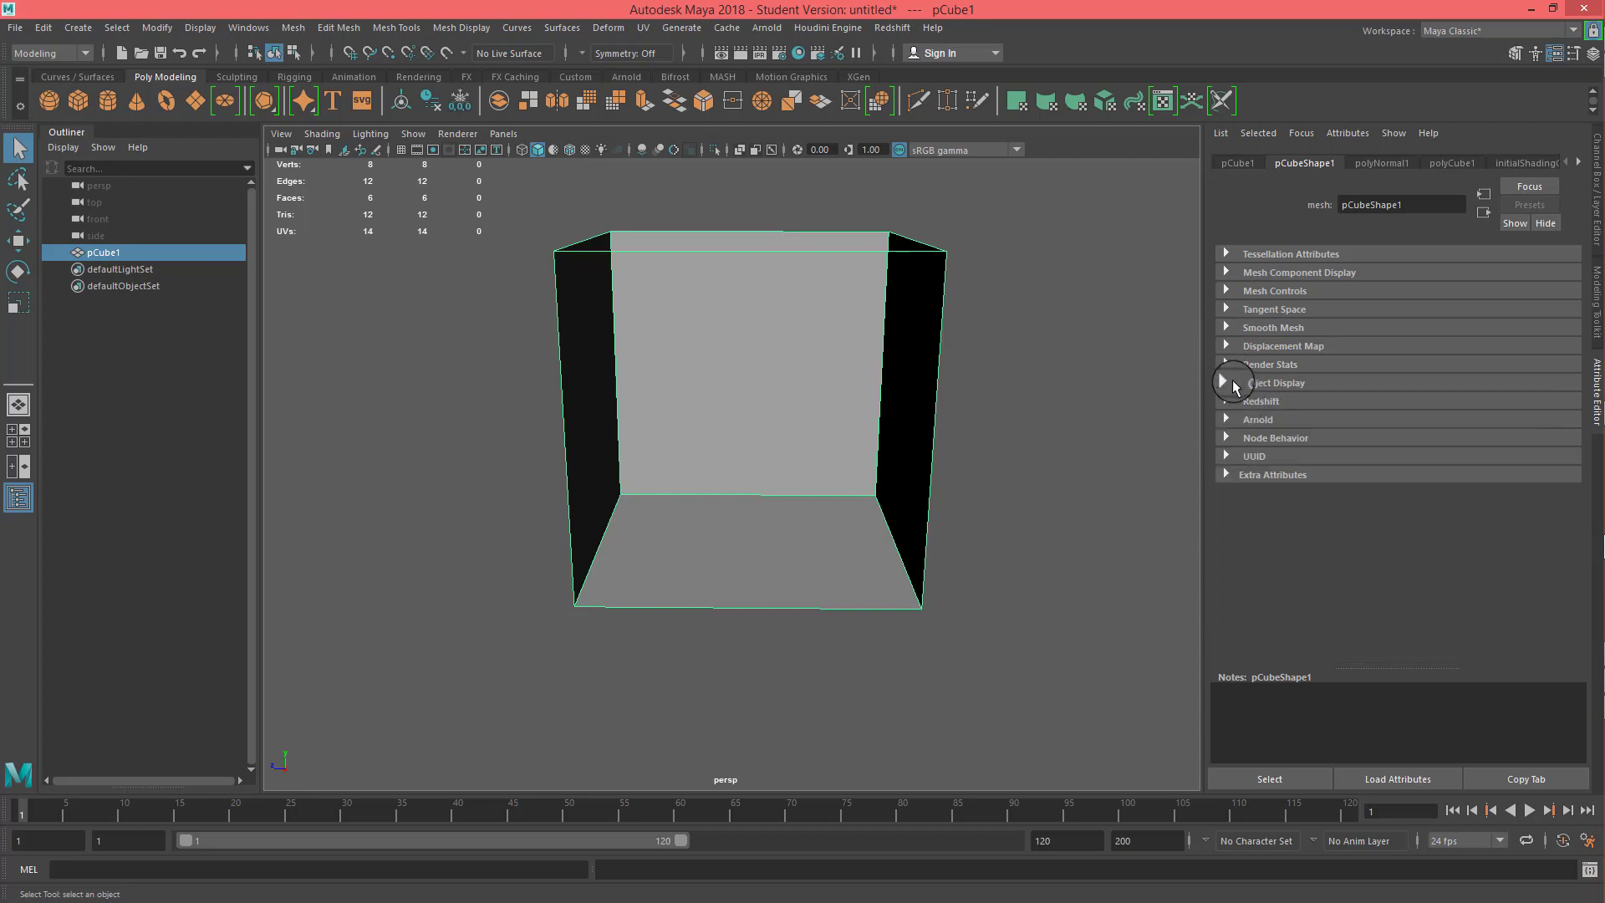
- Turn Visibility off and back on in the Object Display section of pCubeShape1, and collapse the section
left_click(1227, 383)
left_click(1351, 400)
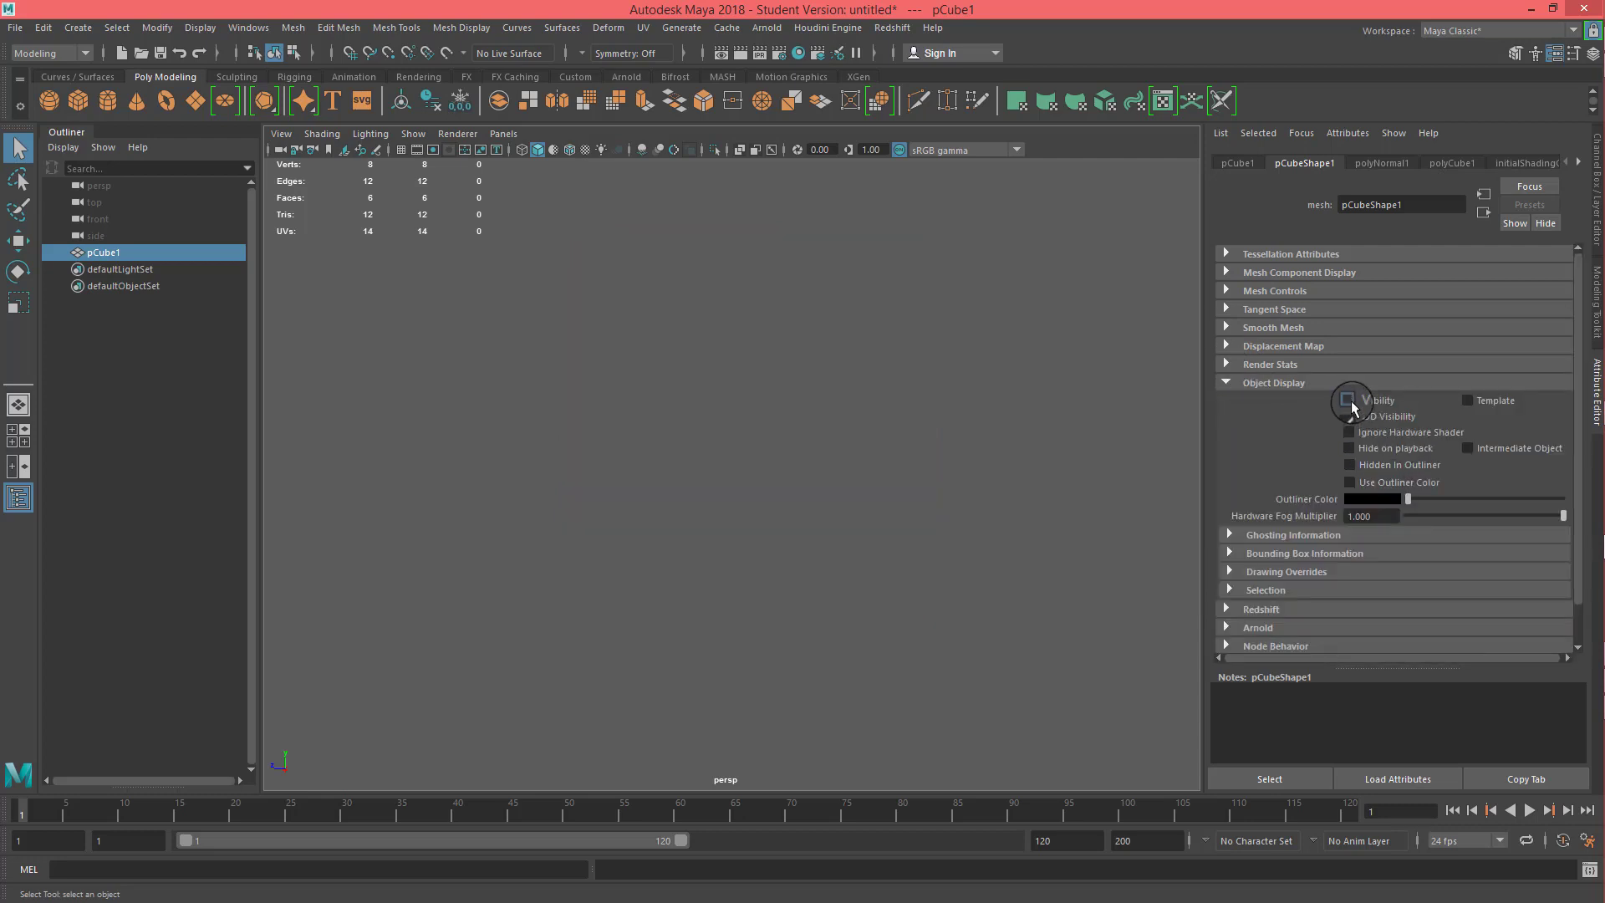
left_click(1352, 400)
left_click(1227, 382)
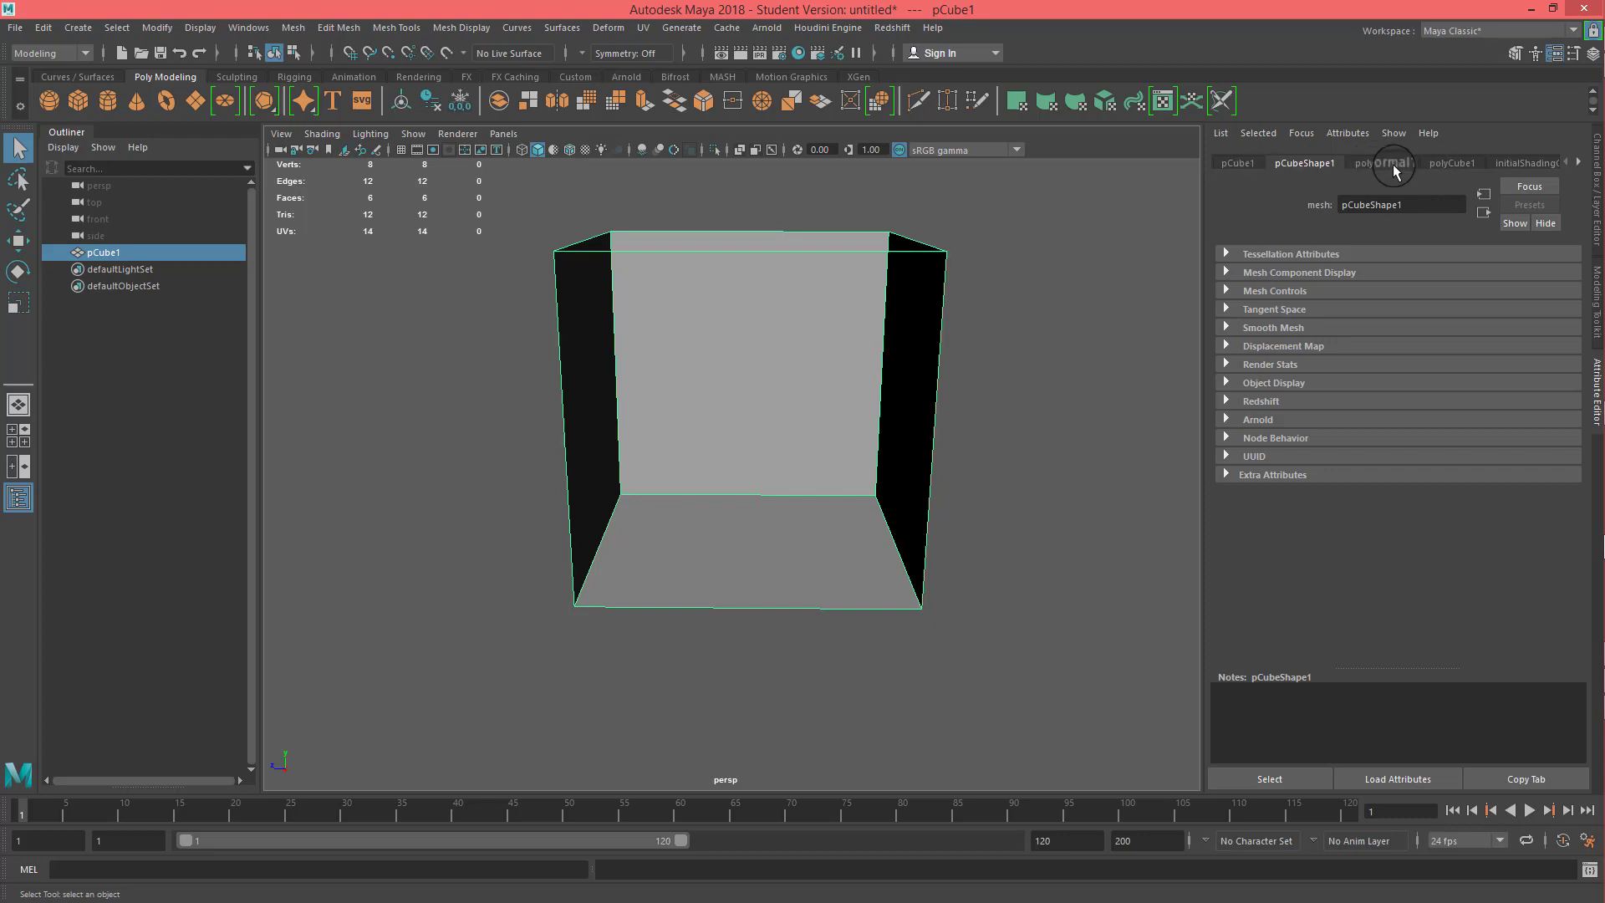
- Examine the Reverse normals command, the polyNormal1 input in the cube's channels, and its effect on the cube's interior
left_click(468, 32)
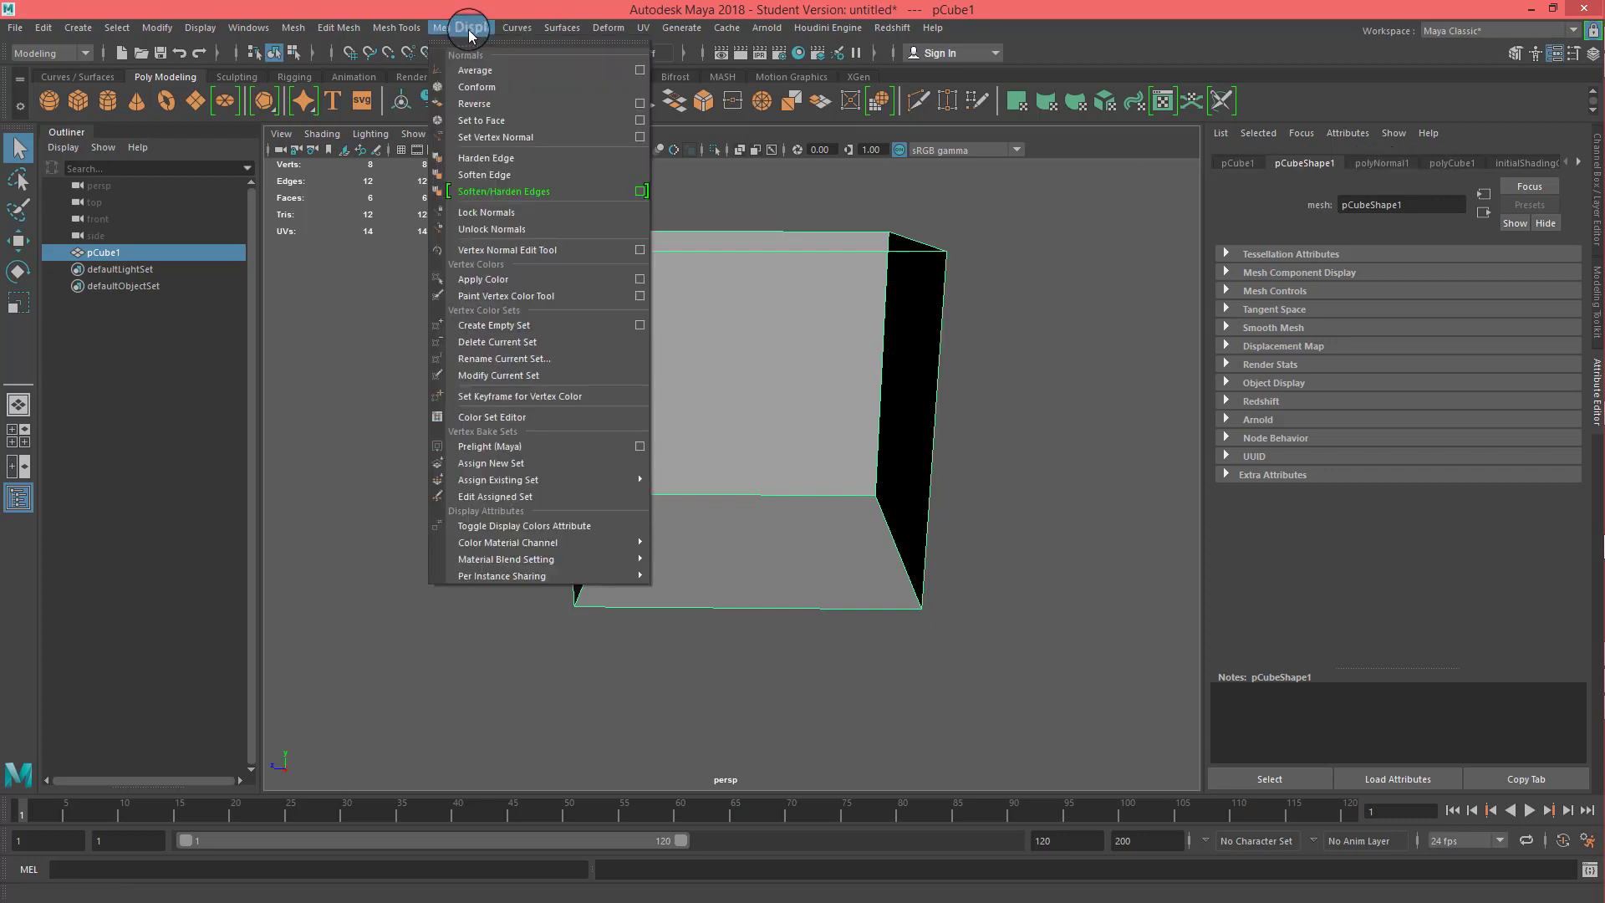
left_click(493, 107)
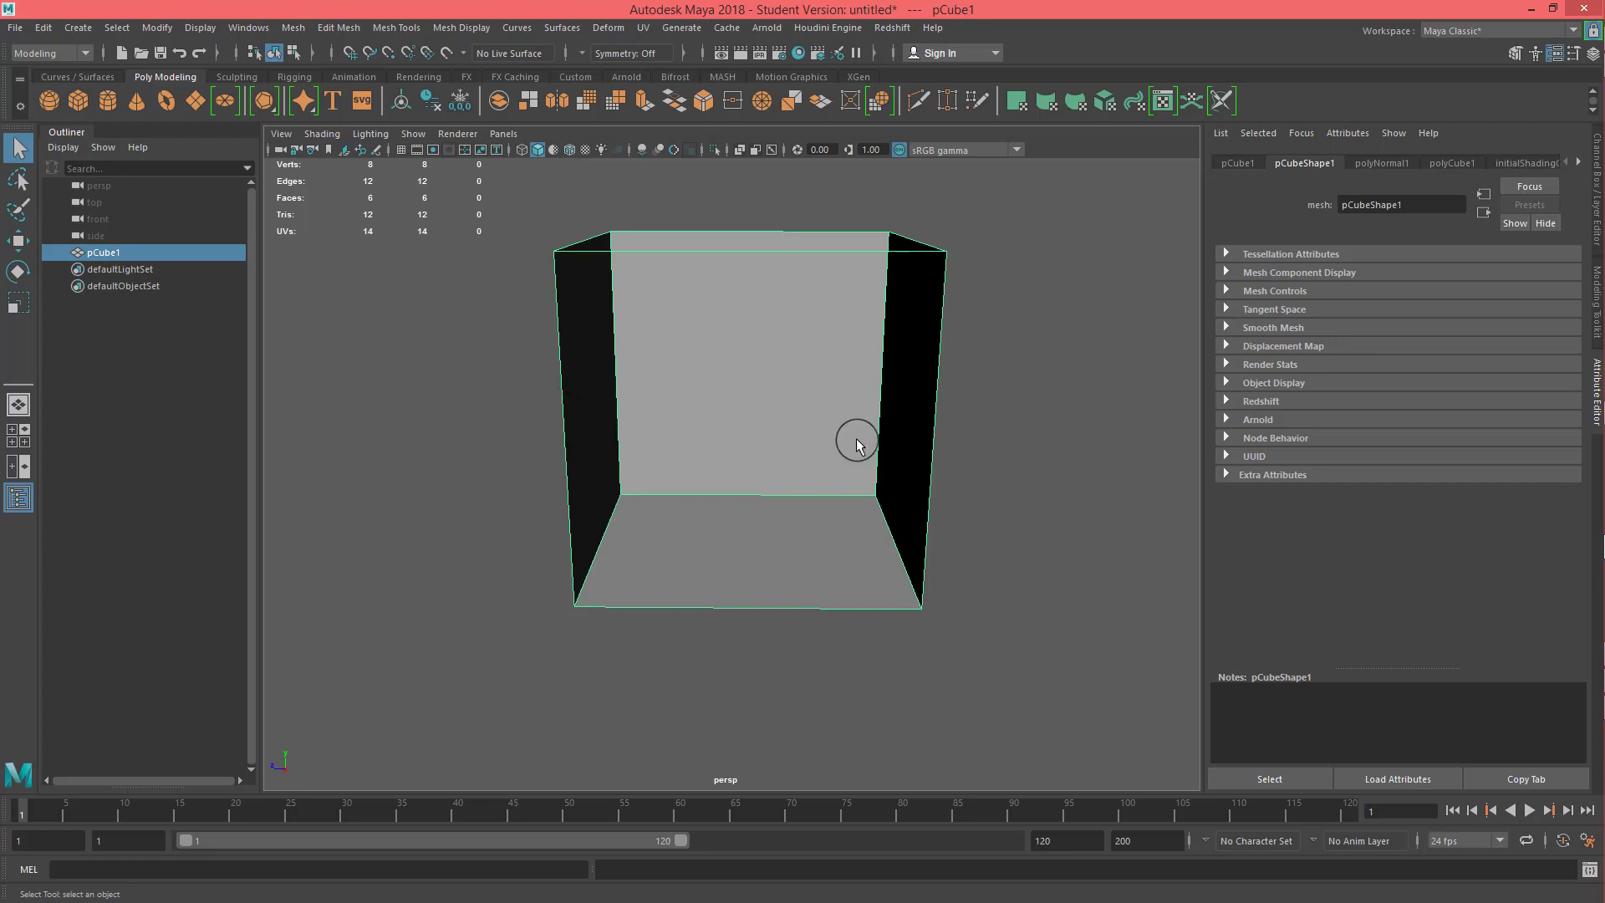
left_click(1597, 188)
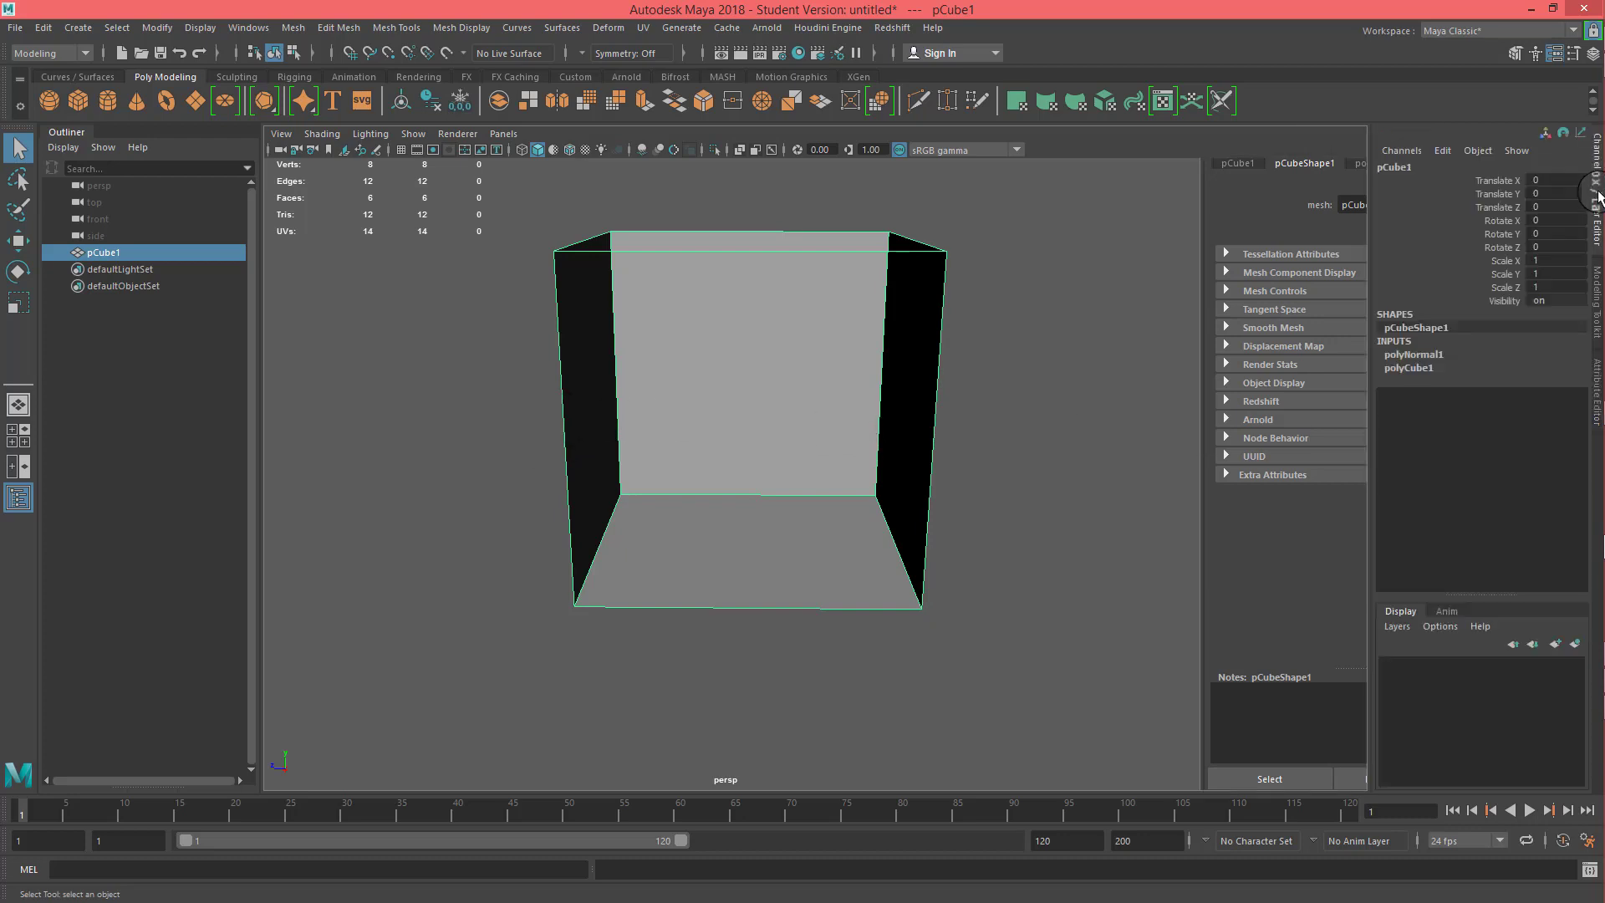
left_click(1418, 358)
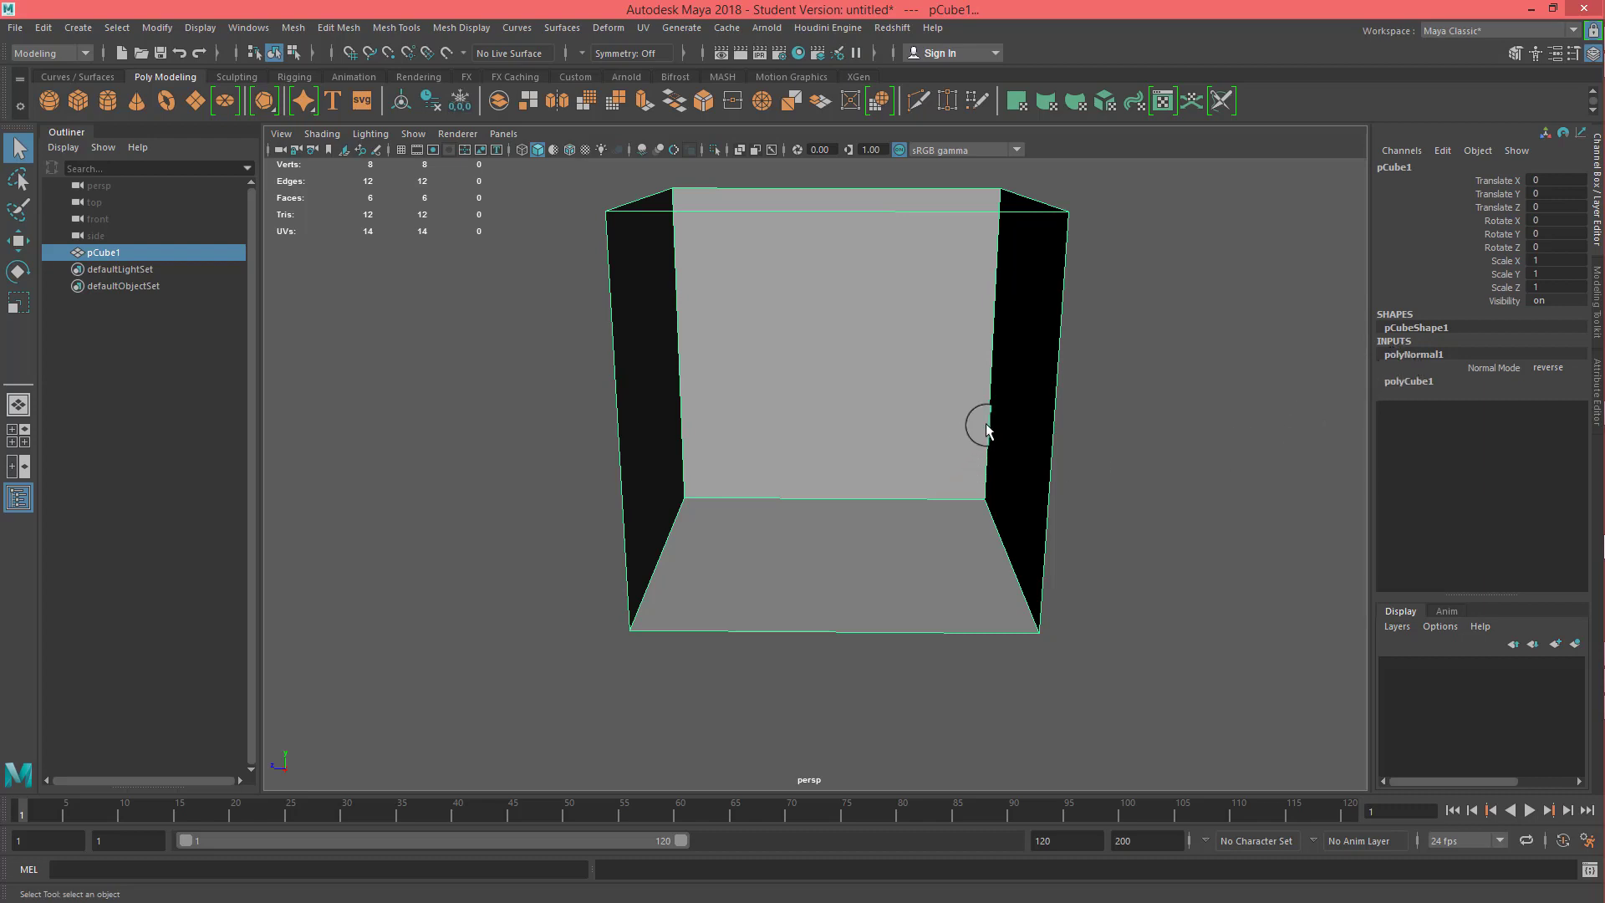
left_click_drag(985, 429, 930, 495, "alt")
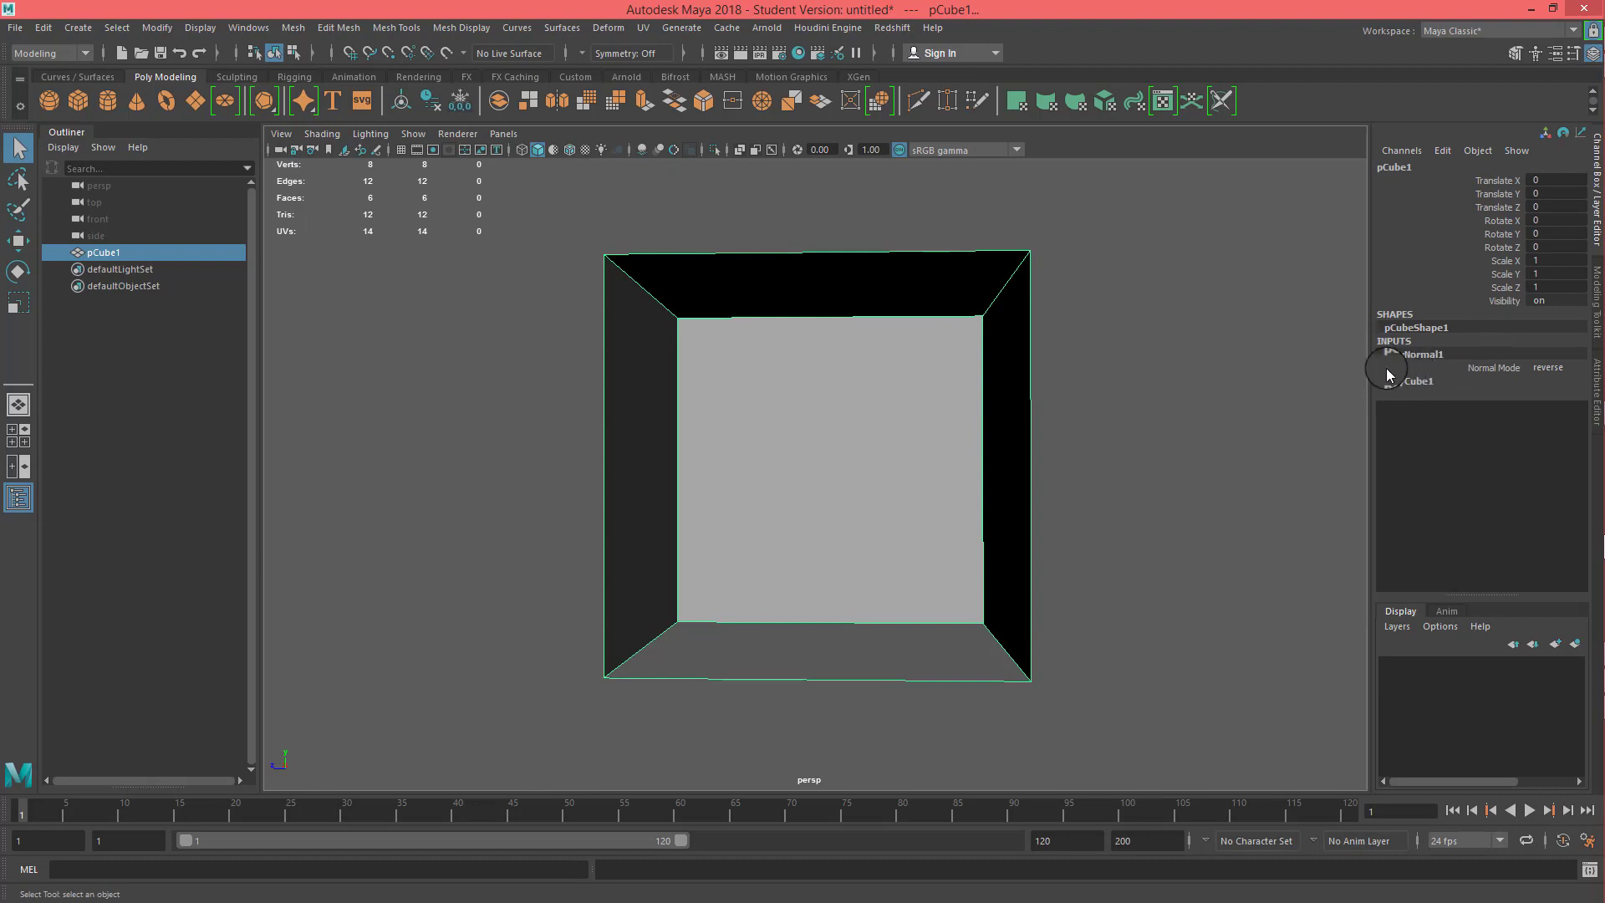
mouse_move(717, 474)
left_mouse_down("alt")
mouse_move(747, 488)
mouse_move(719, 474)
left_mouse_up("alt")
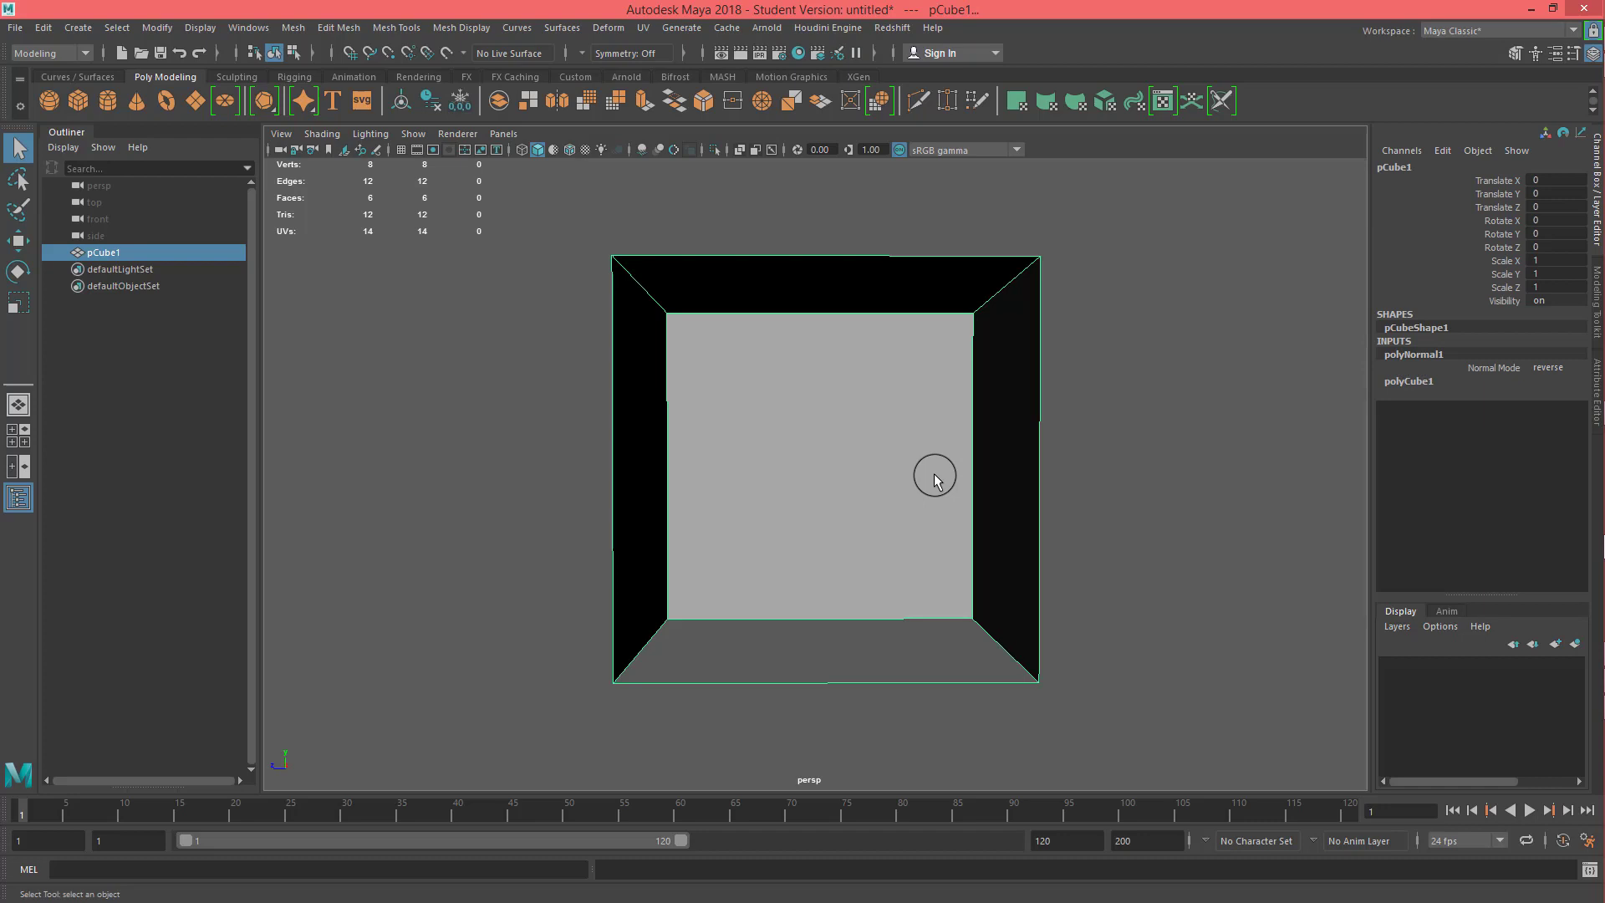
left_click_drag(936, 473, 1071, 423, "alt")
left_click_drag(874, 354, 907, 419, "alt")
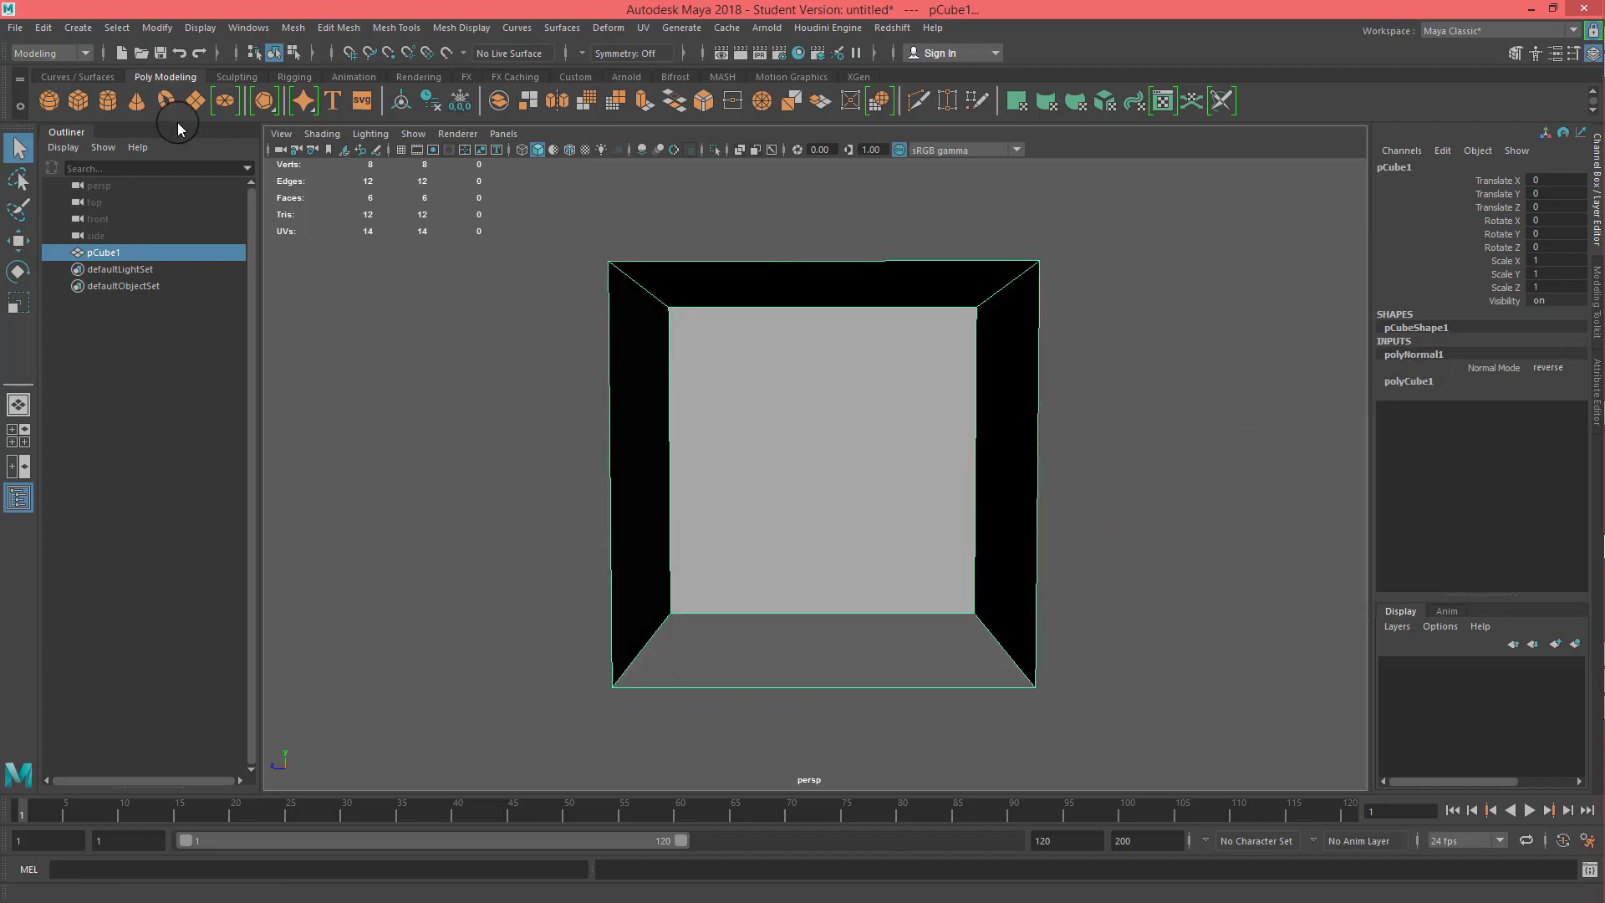
- Delete the construction history of pCube1 and review the Reverse normals command without applying it
left_click(44, 32)
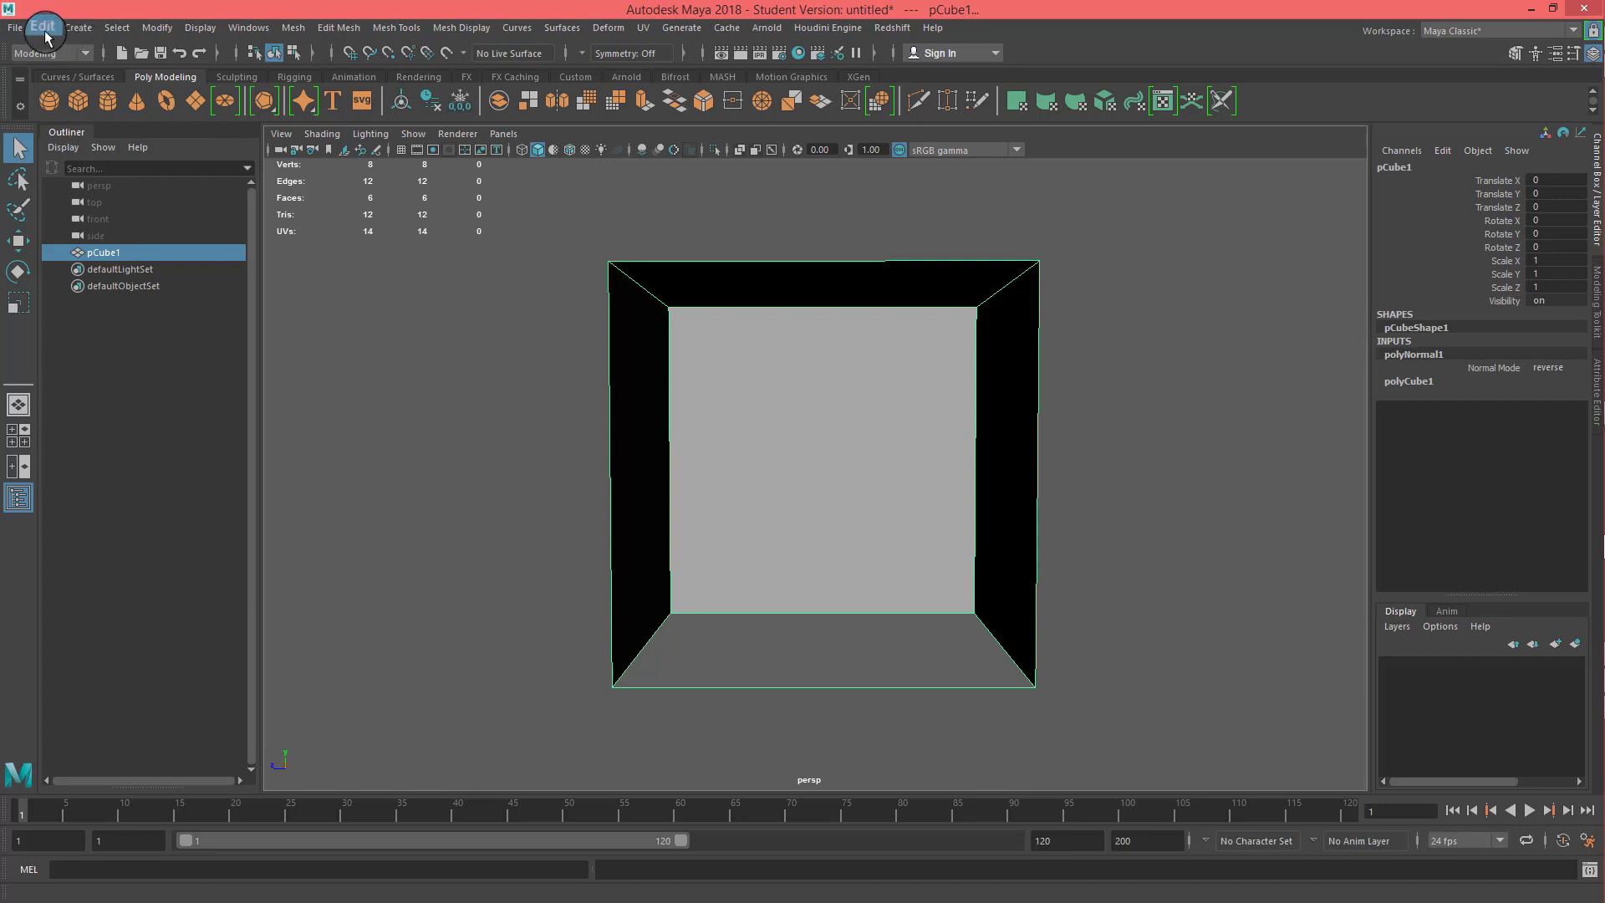
mouse_move(107, 224)
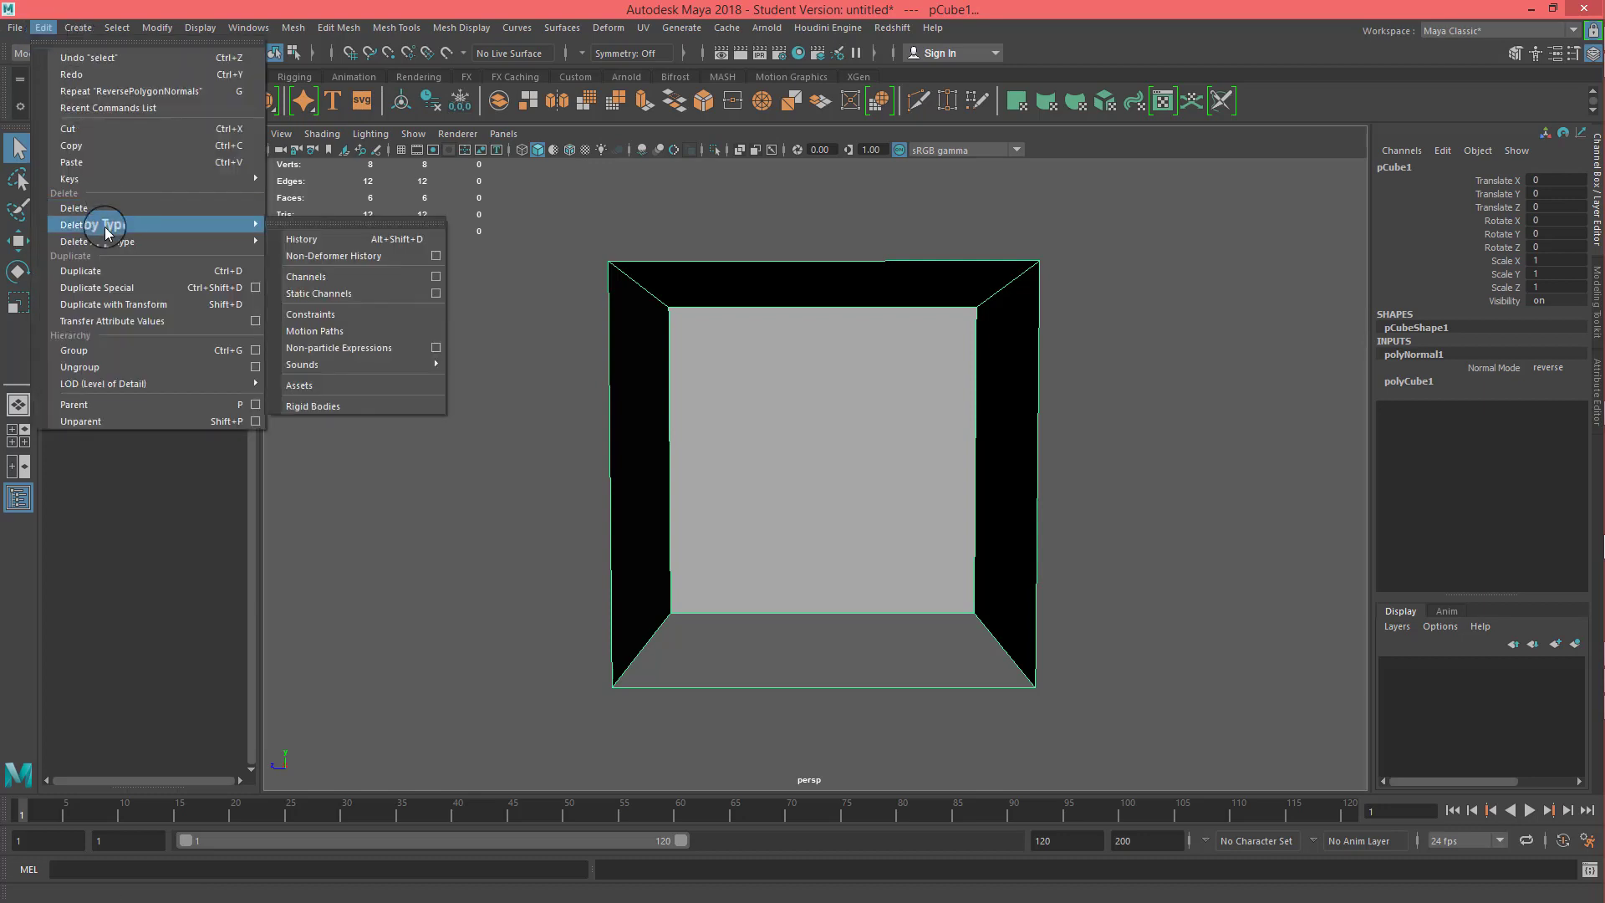
left_click(326, 240)
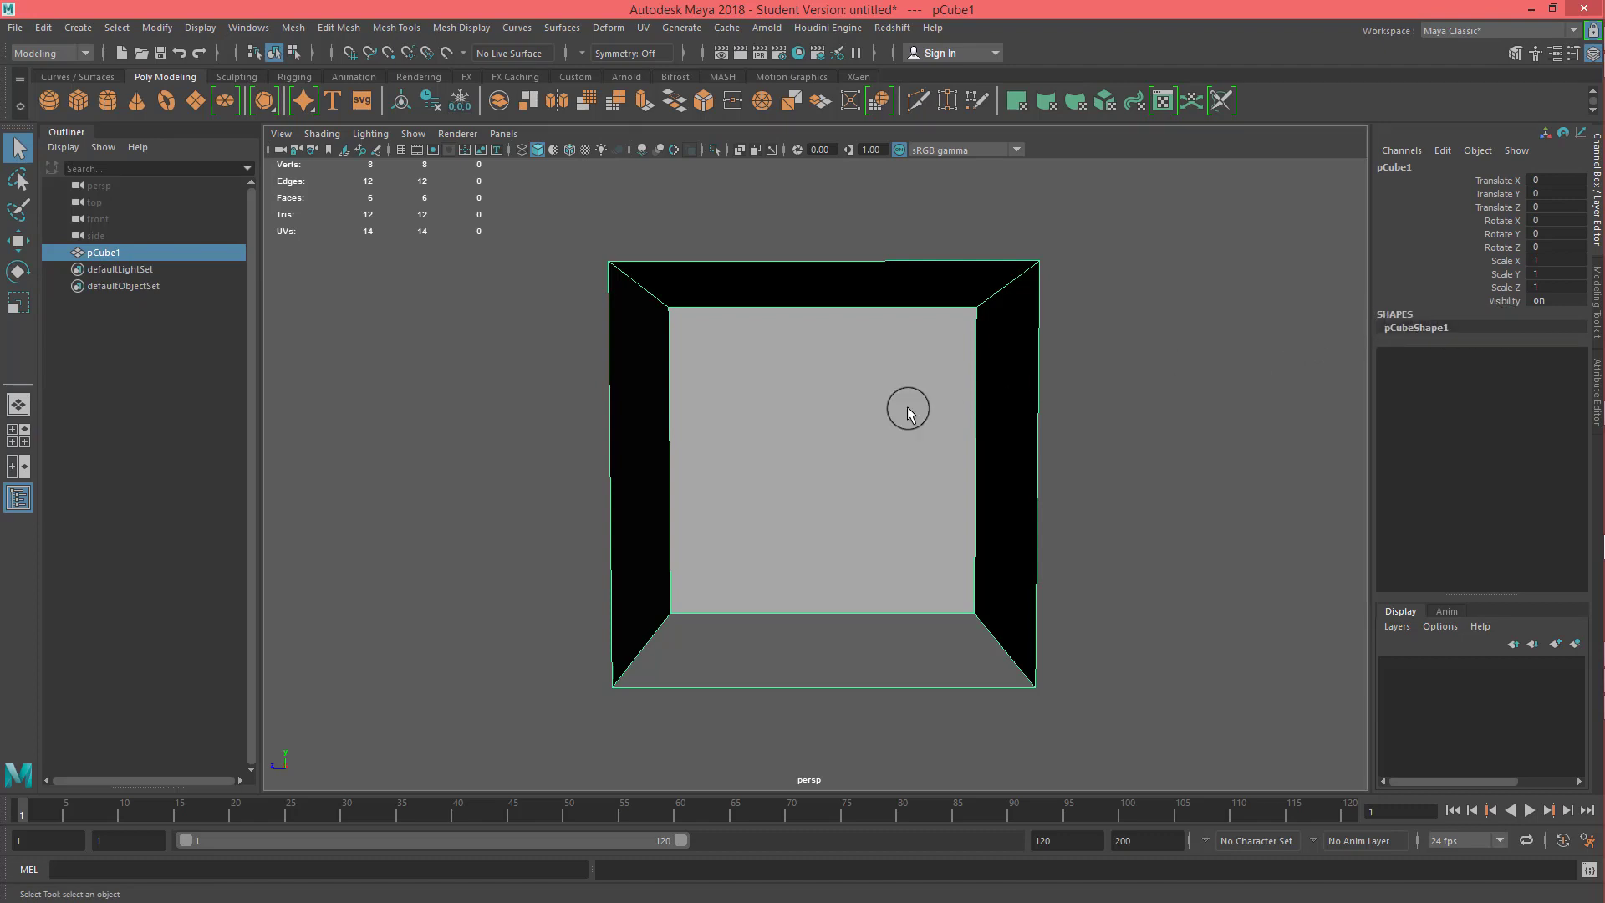
left_click_drag(792, 456, 791, 451, "alt")
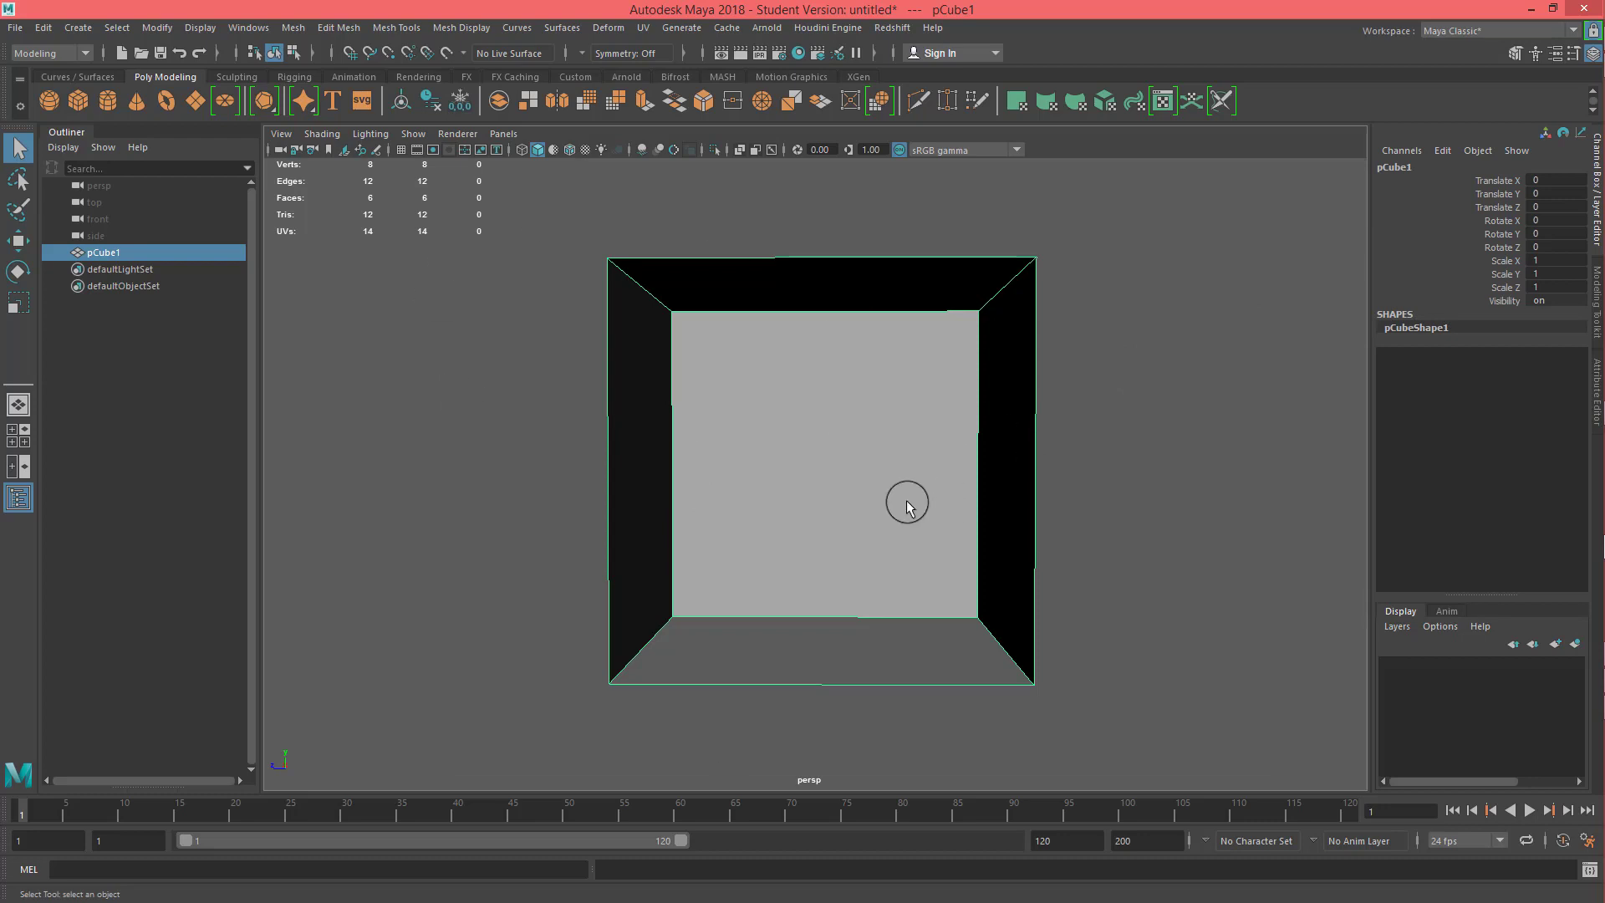
left_click(451, 27)
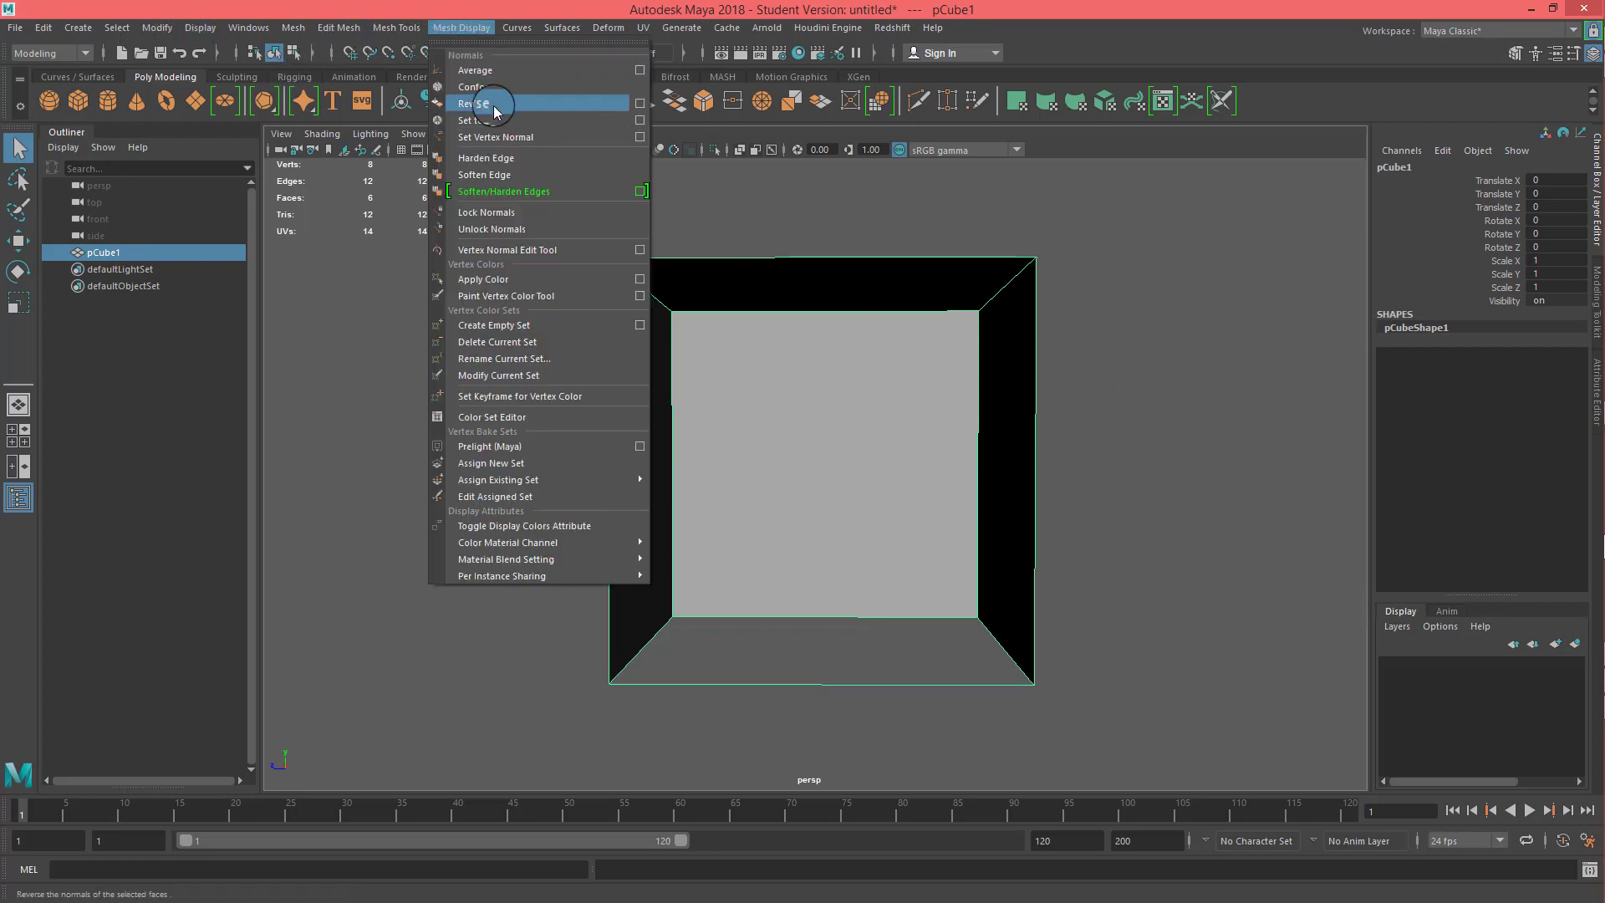
left_click(842, 11)
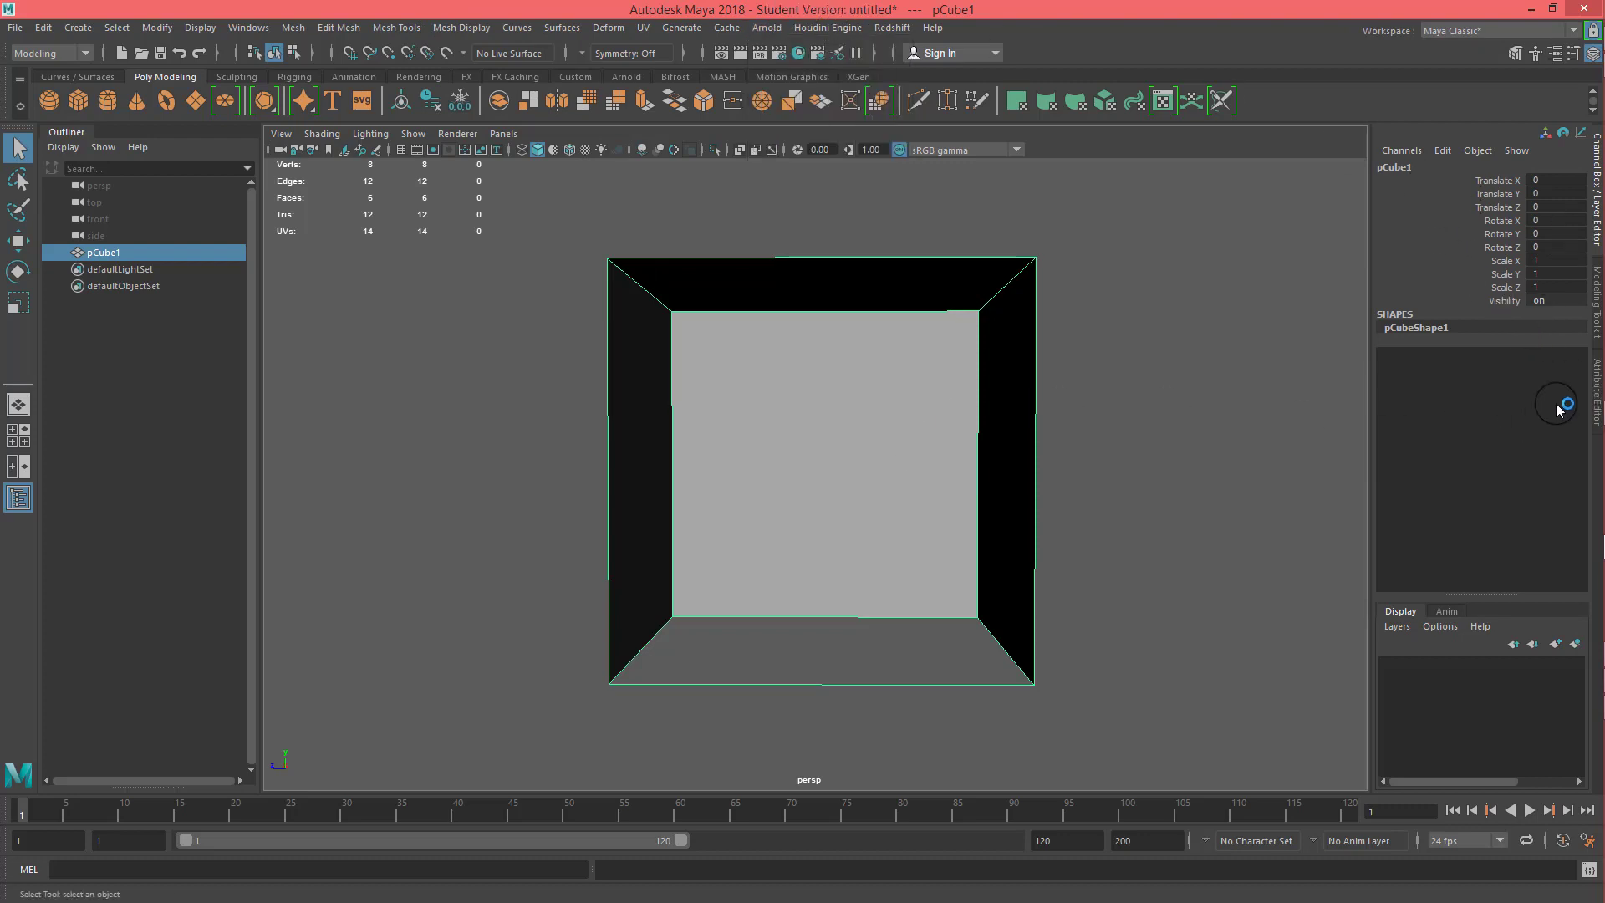
- Examine the attributes of the cube's initialShadingGroup node, including its surface material and Redshift section
left_click(1595, 393)
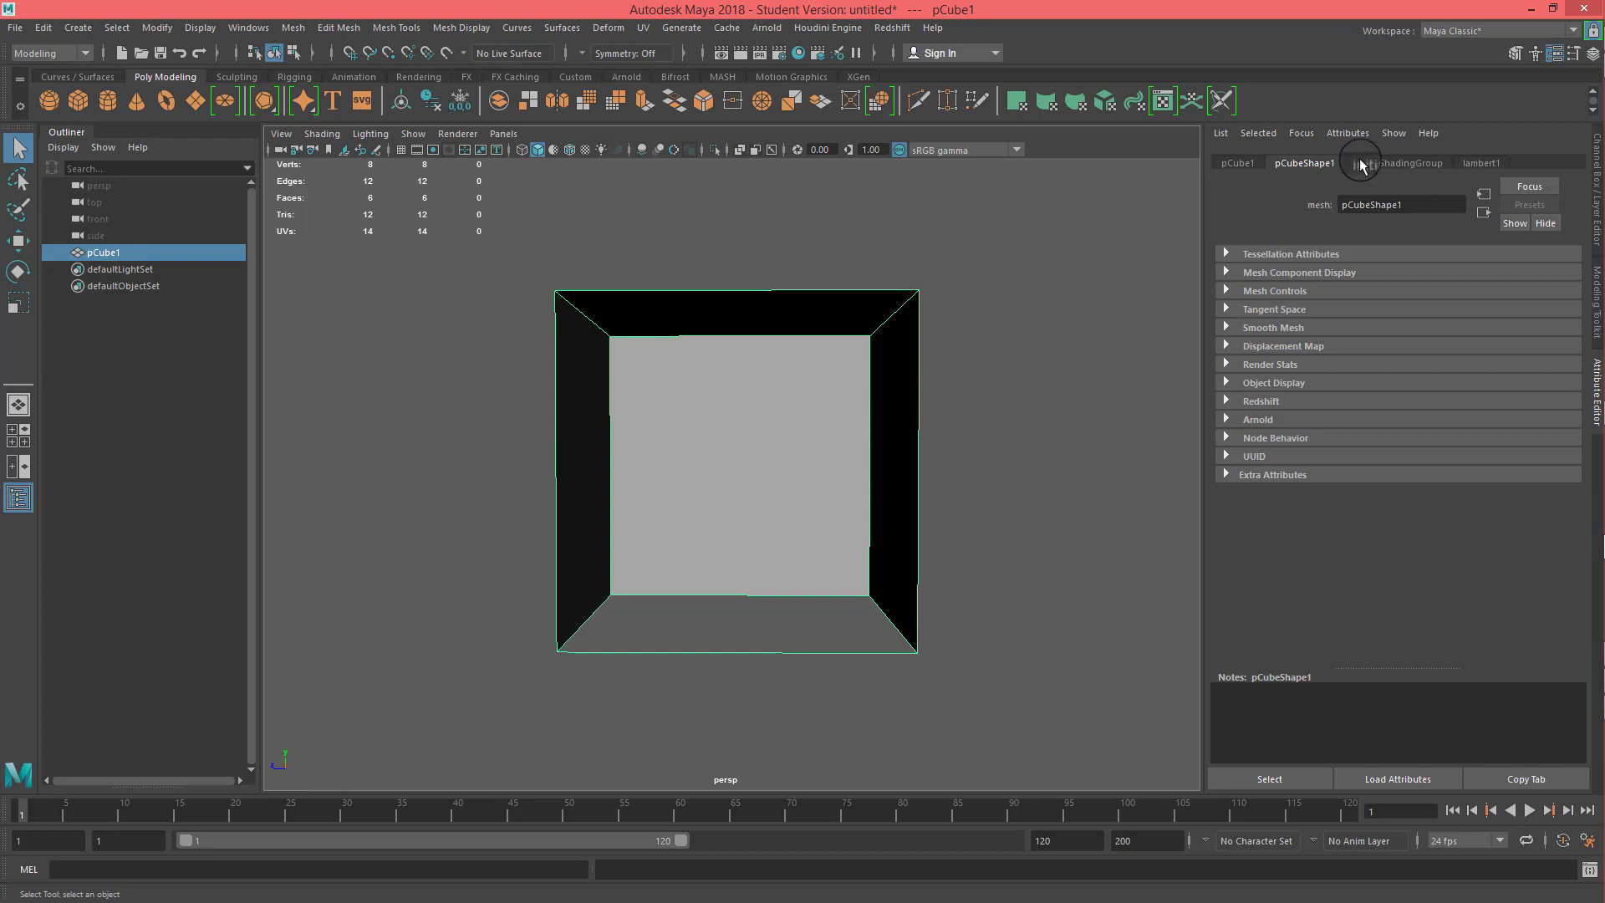
left_click(1376, 163)
left_click(1482, 163)
left_click(1424, 166)
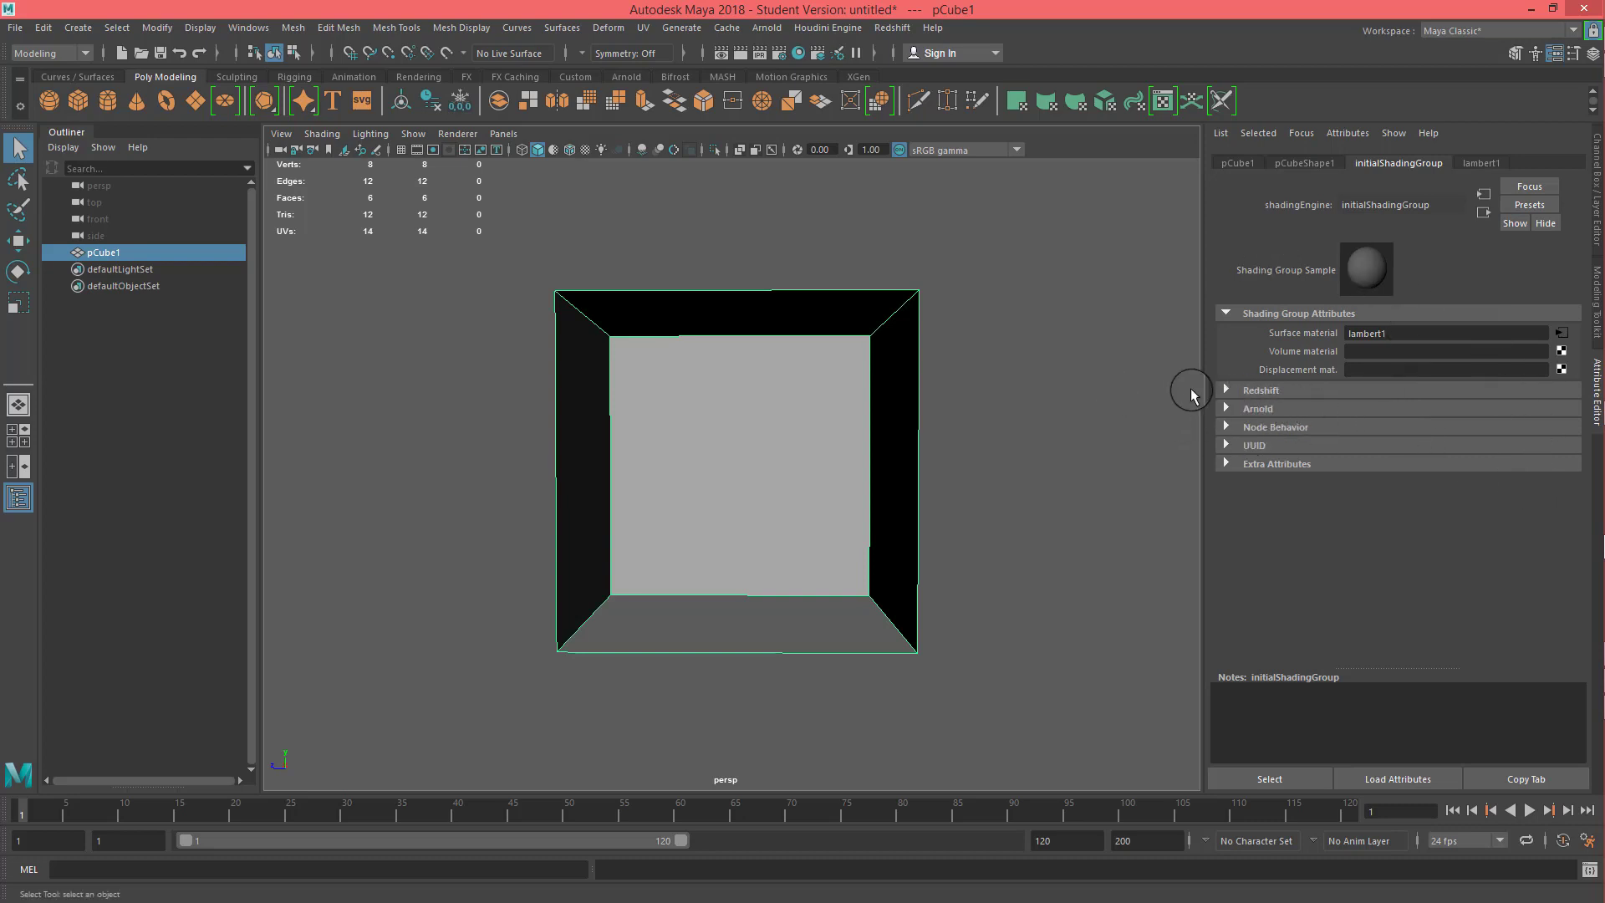
left_click(1227, 389)
left_click(1227, 390)
- Try a dark yellow Color on the cube's lambert1 material and set it to dark red
left_click(1481, 163)
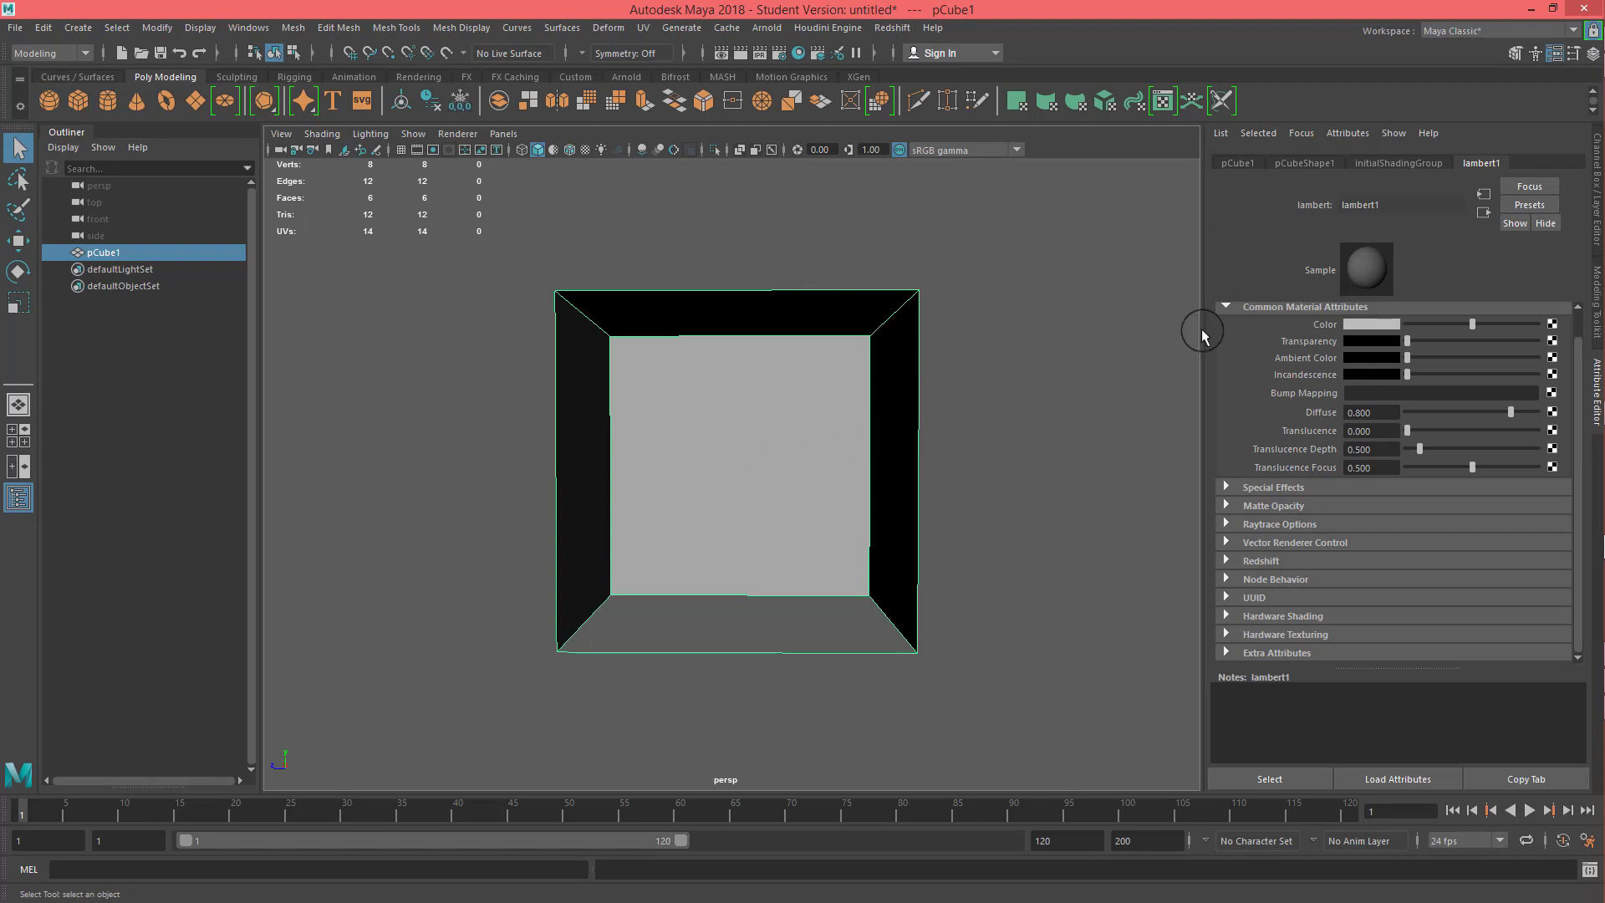
left_click(1378, 326)
left_click(1371, 326)
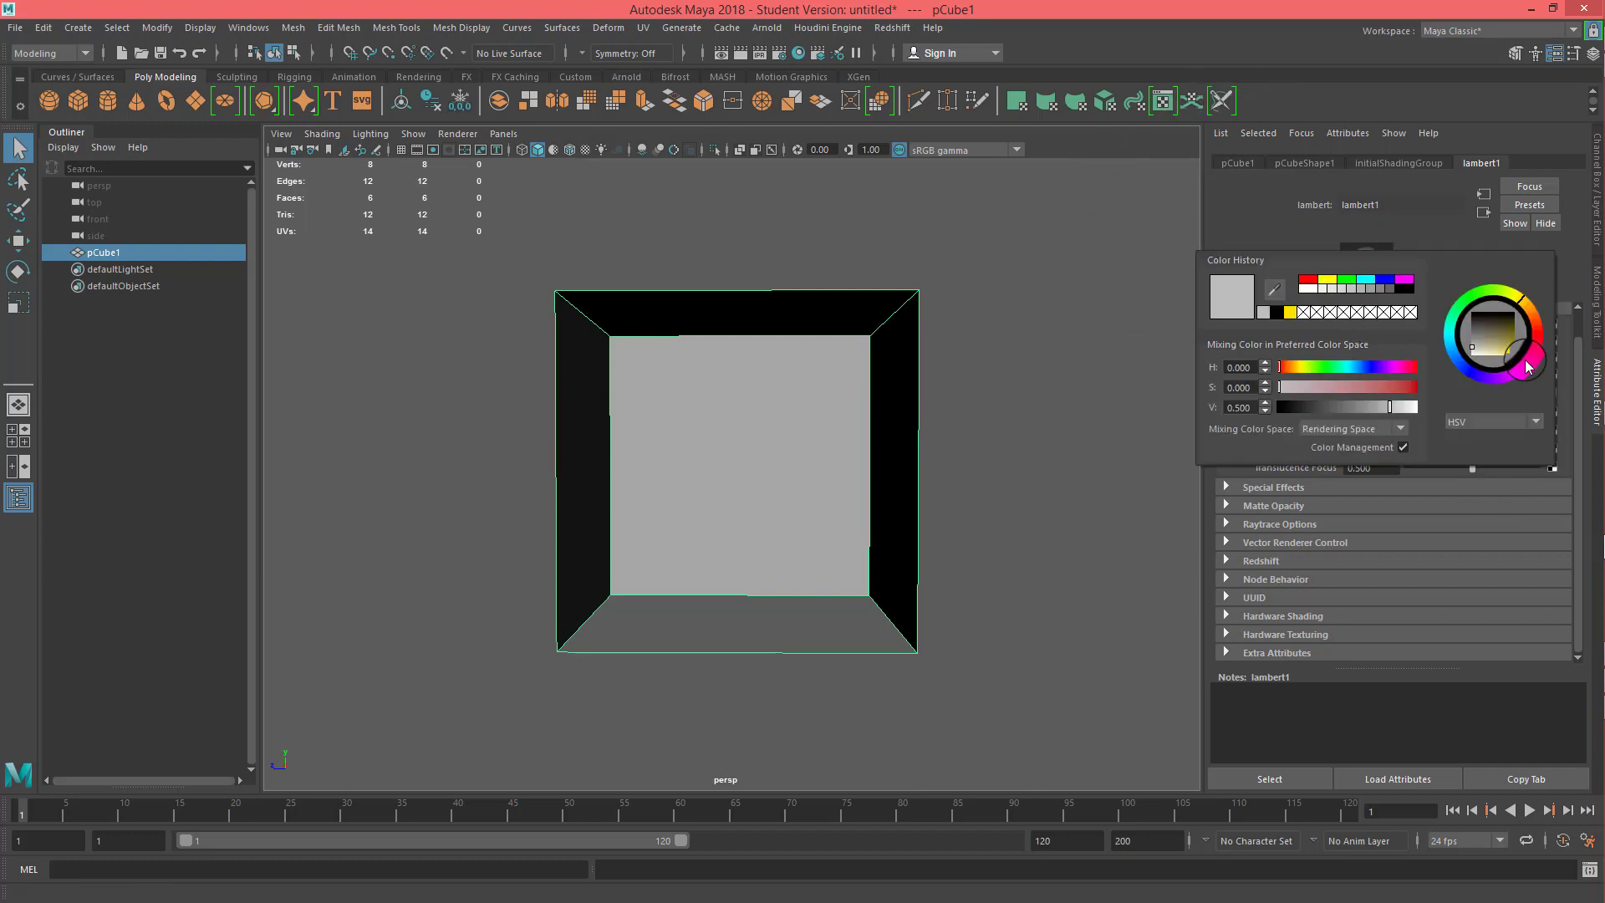
left_click_drag(1505, 343, 1516, 350)
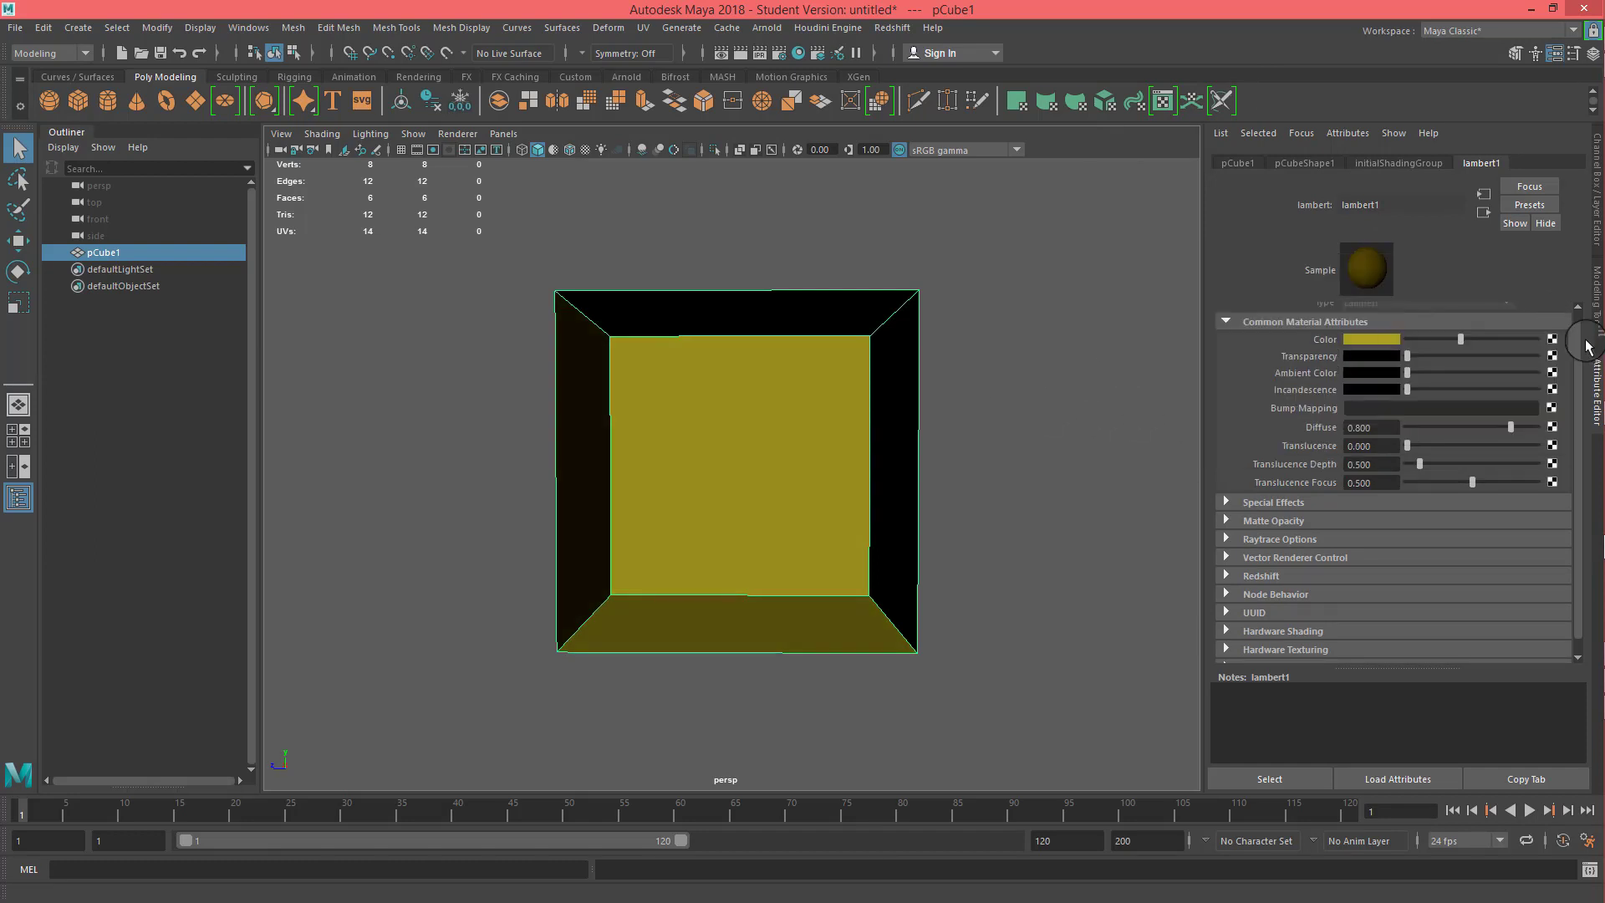
left_click(1376, 341)
left_click(1552, 355)
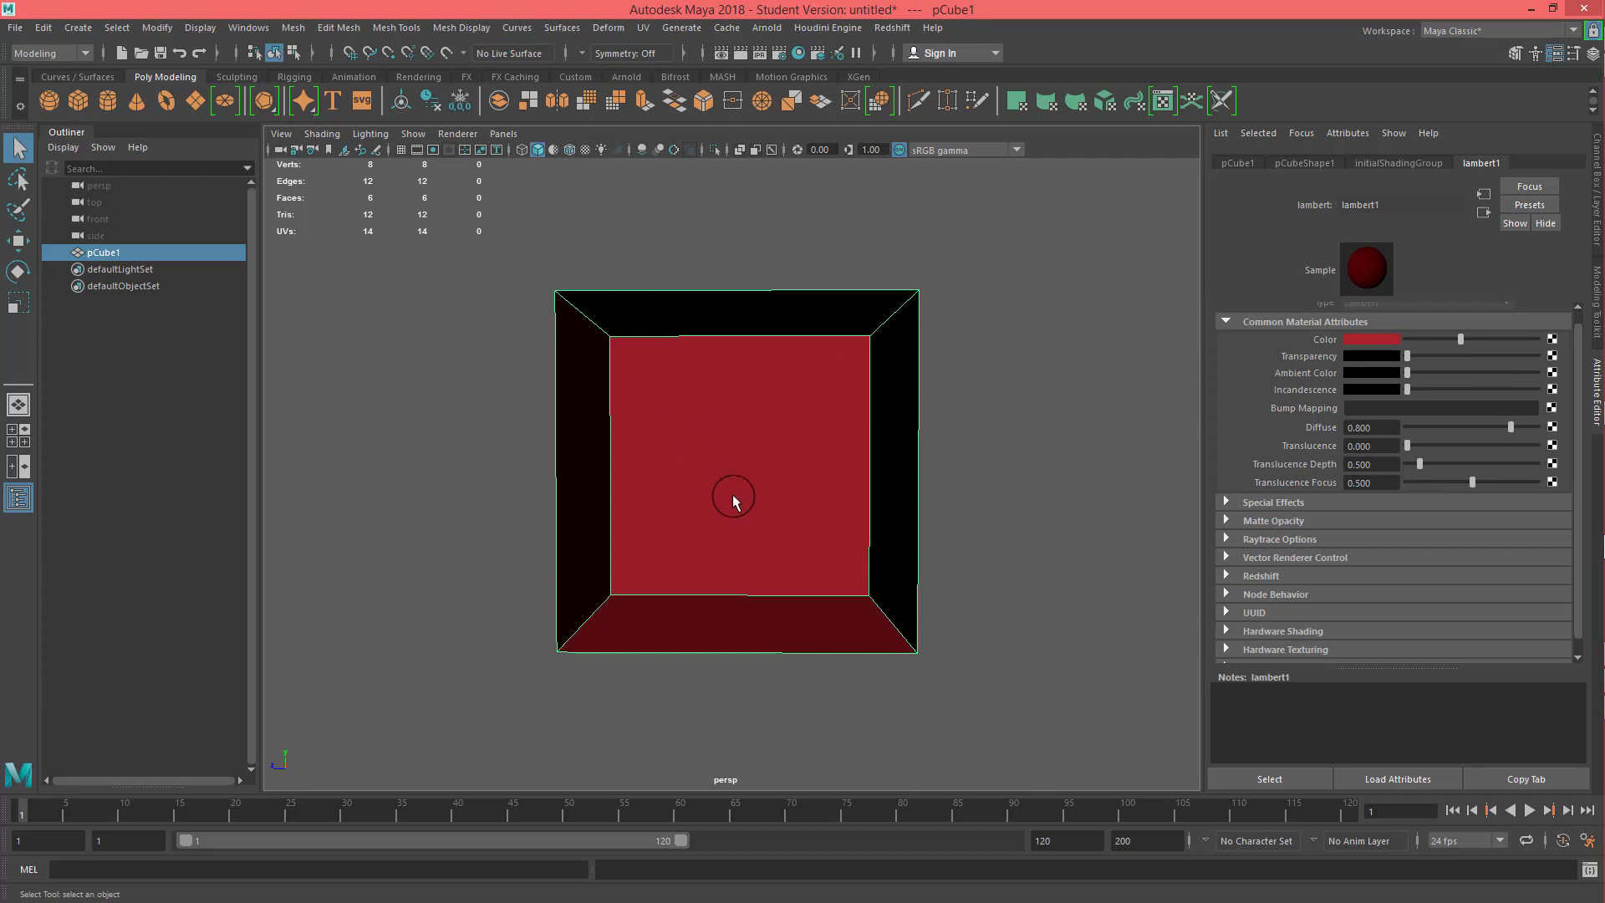
- Examine the cube's recoloured interior from slightly different angles and review the attribute sections of lambert1
left_click_drag(750, 493, 755, 489, "alt")
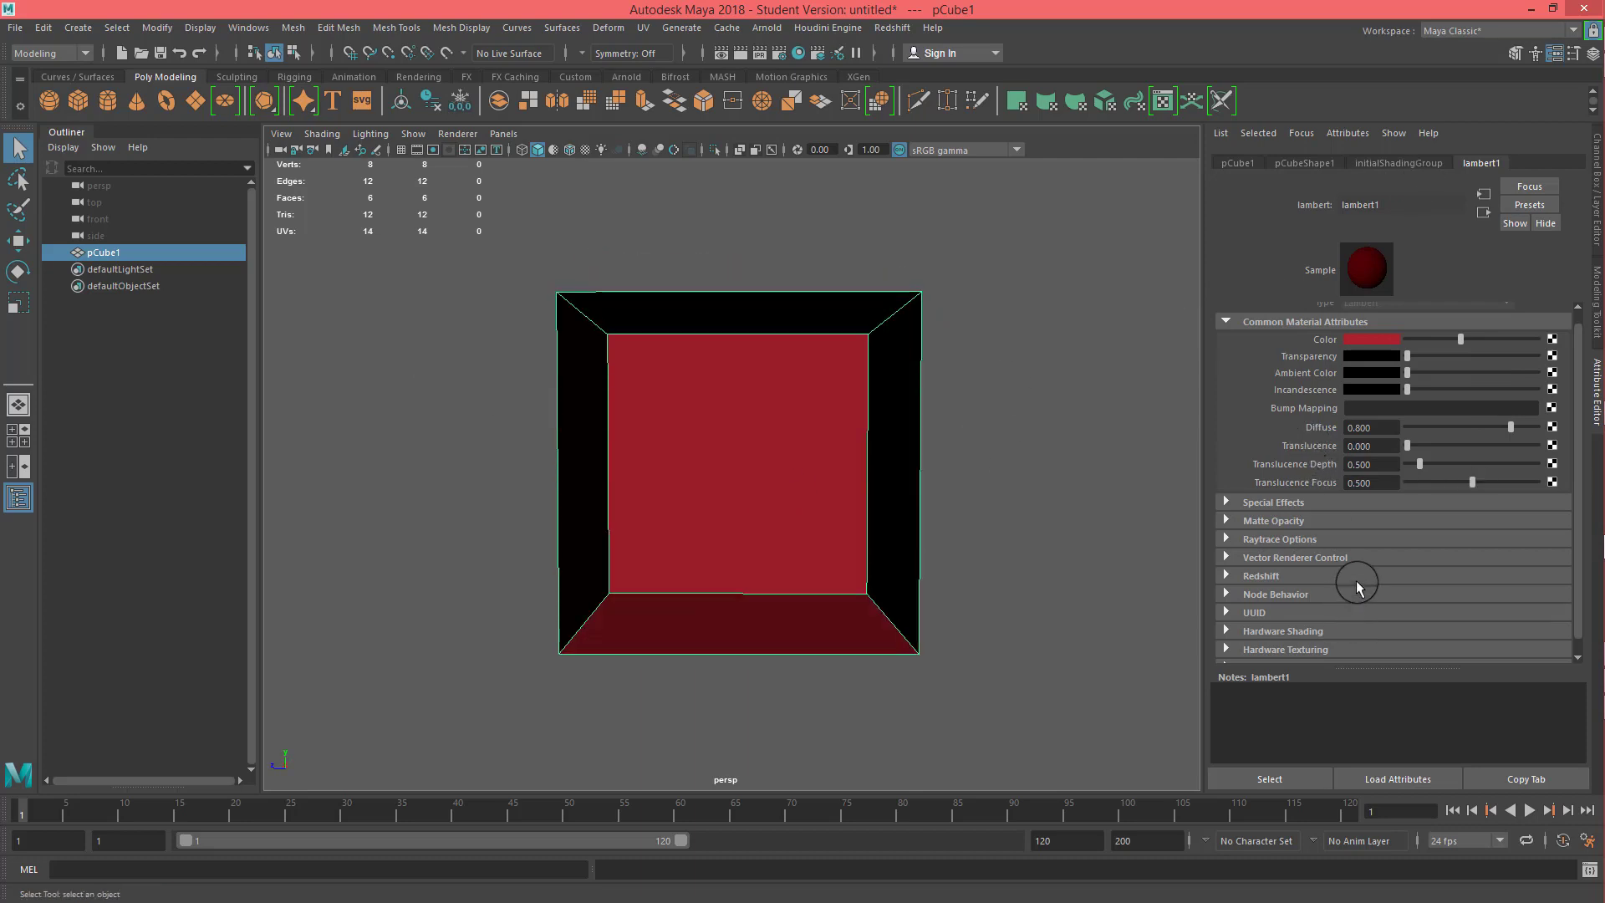
scroll(1354, 582, "down", 1)
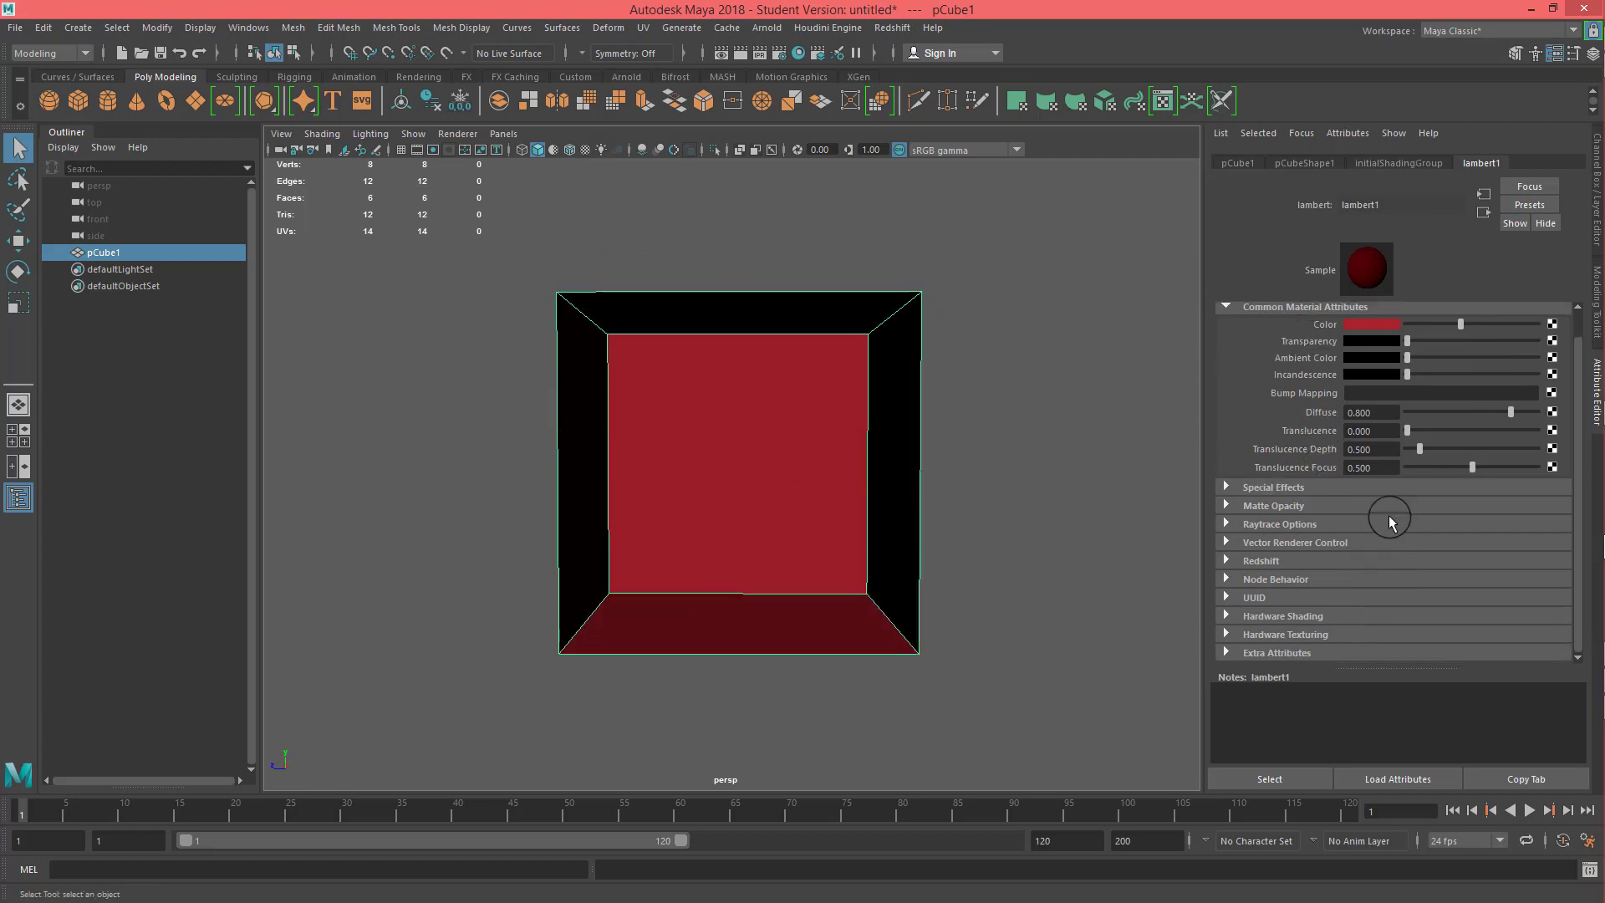
left_click_drag(857, 549, 820, 542, "alt")
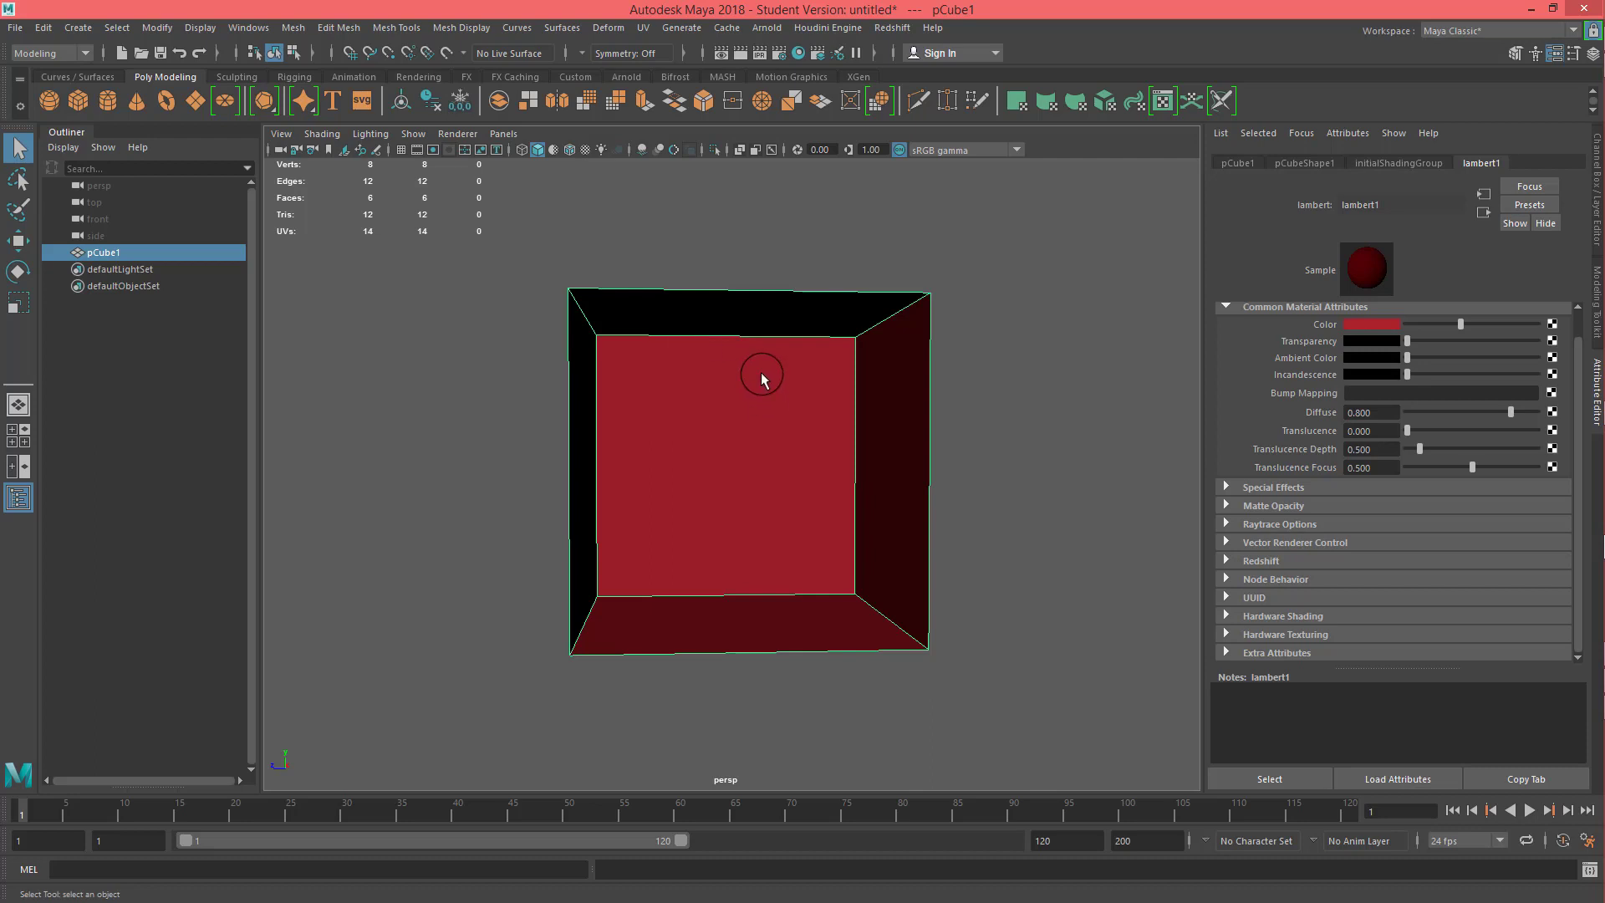
left_click_drag(764, 415, 756, 408, "alt")
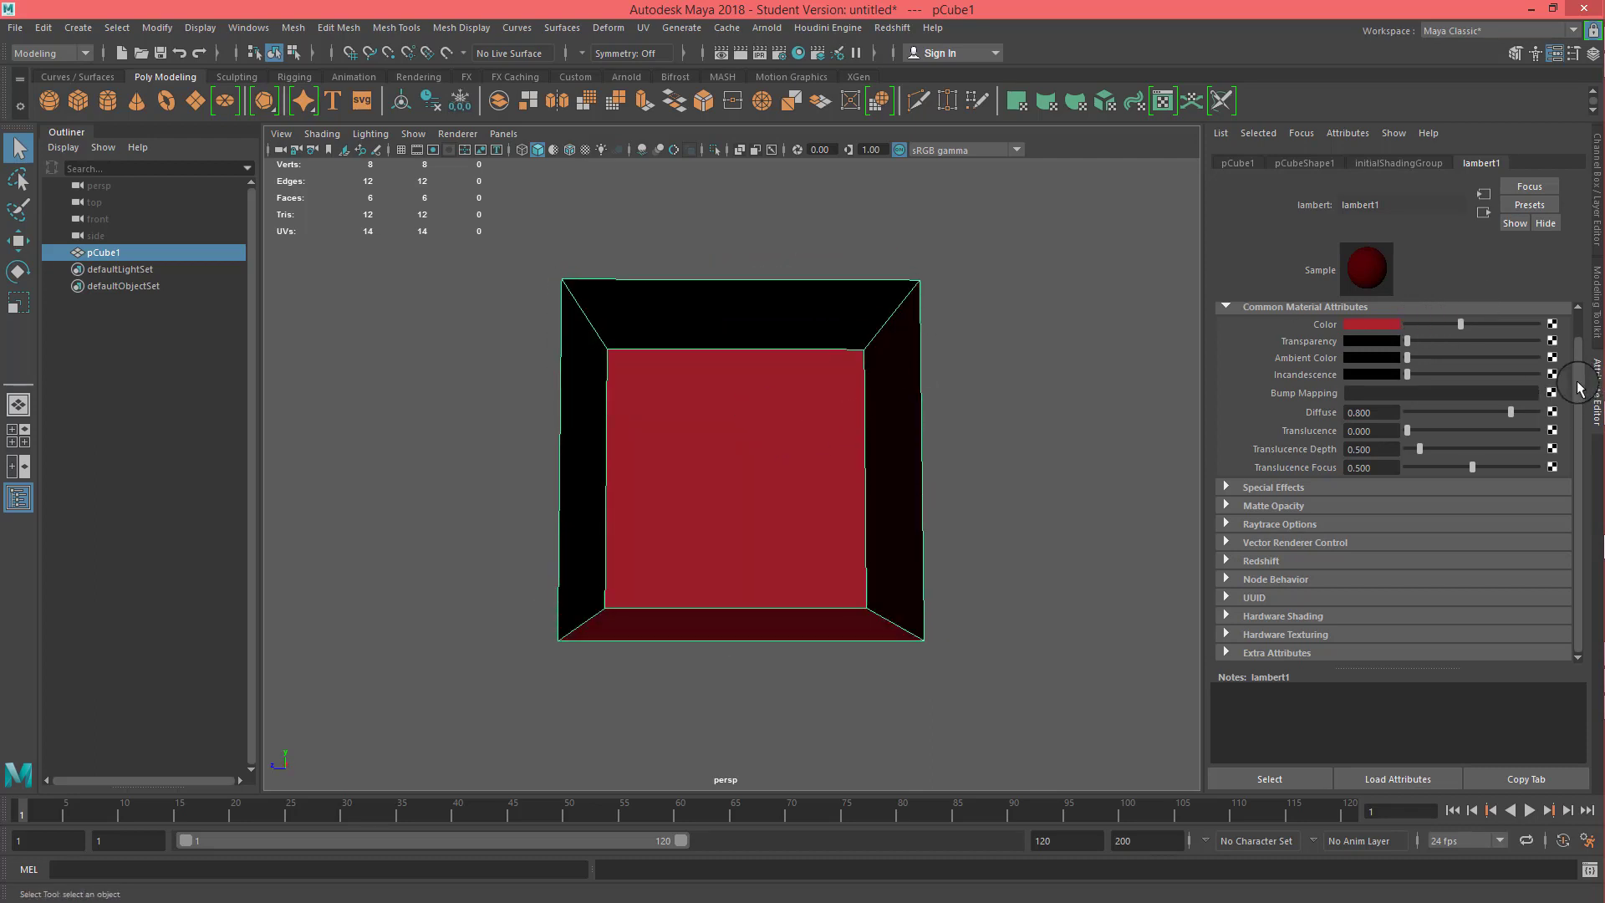
scroll(1588, 343, "up", 1)
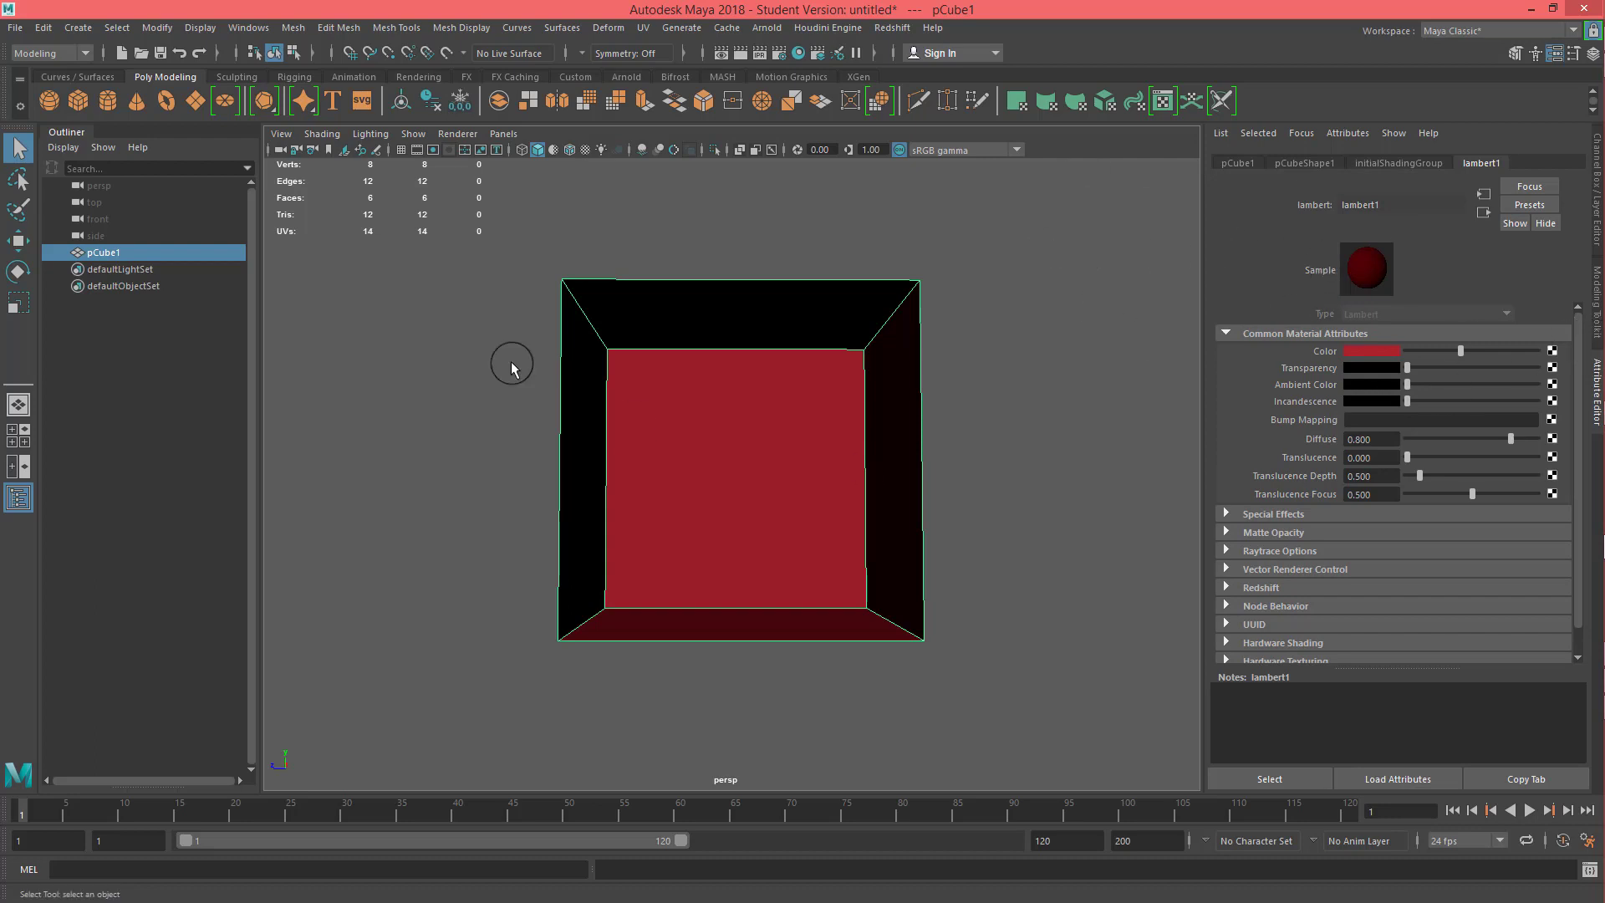
left_click_drag(904, 448, 900, 502, "alt")
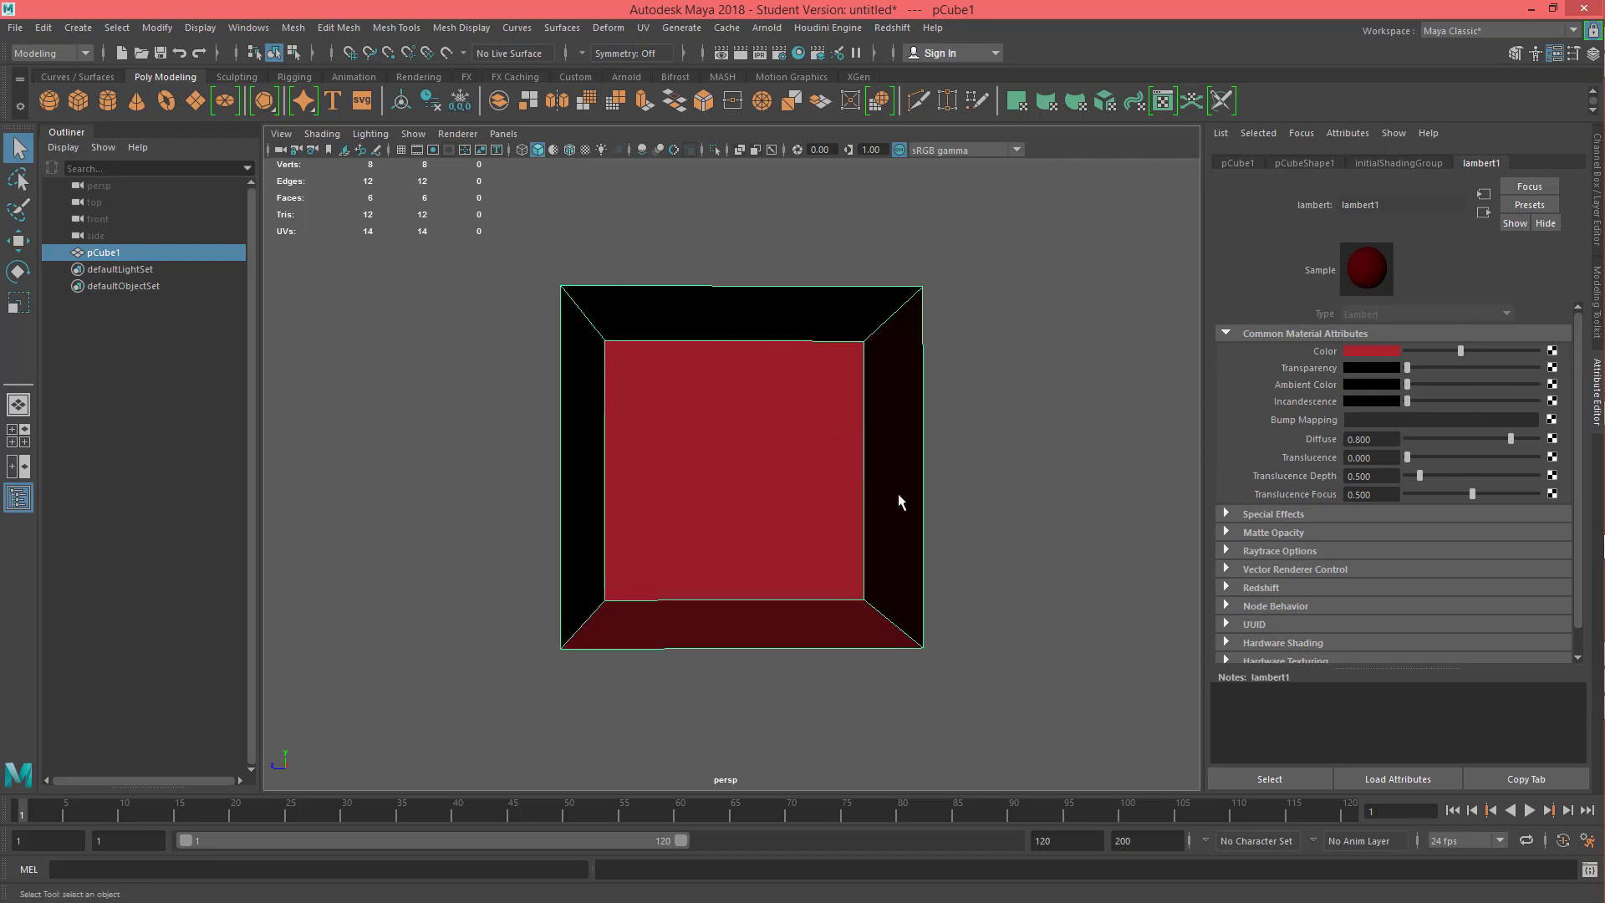